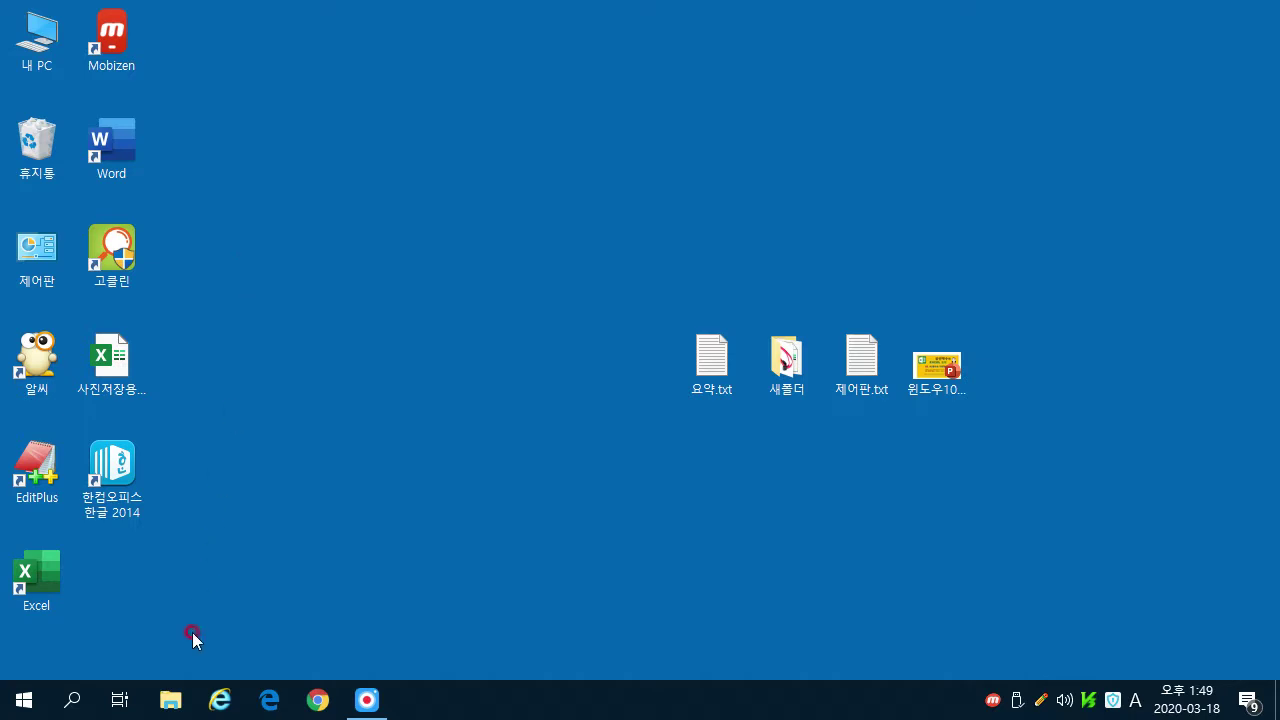
Open the 제어판 (Control Panel) from the Windows 시스템 app folder and go to its 시스템 (System) page
left_click(28, 704)
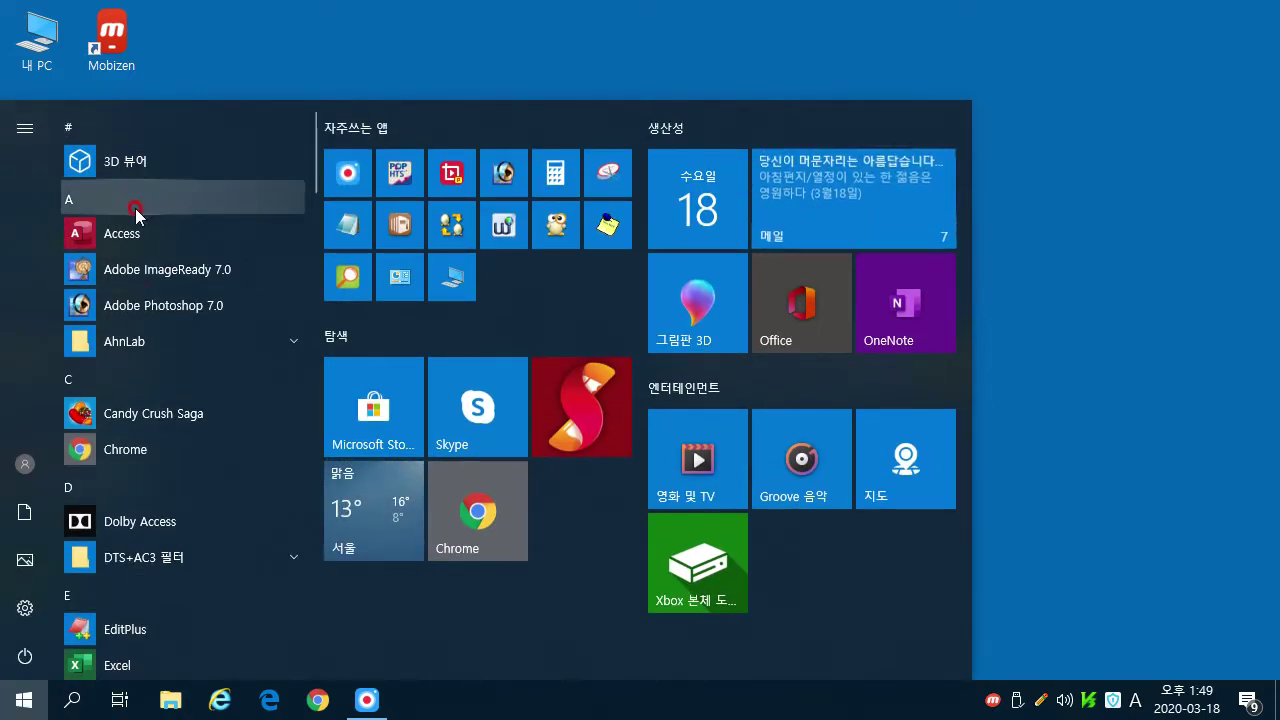
scroll(160, 360, "down", 5)
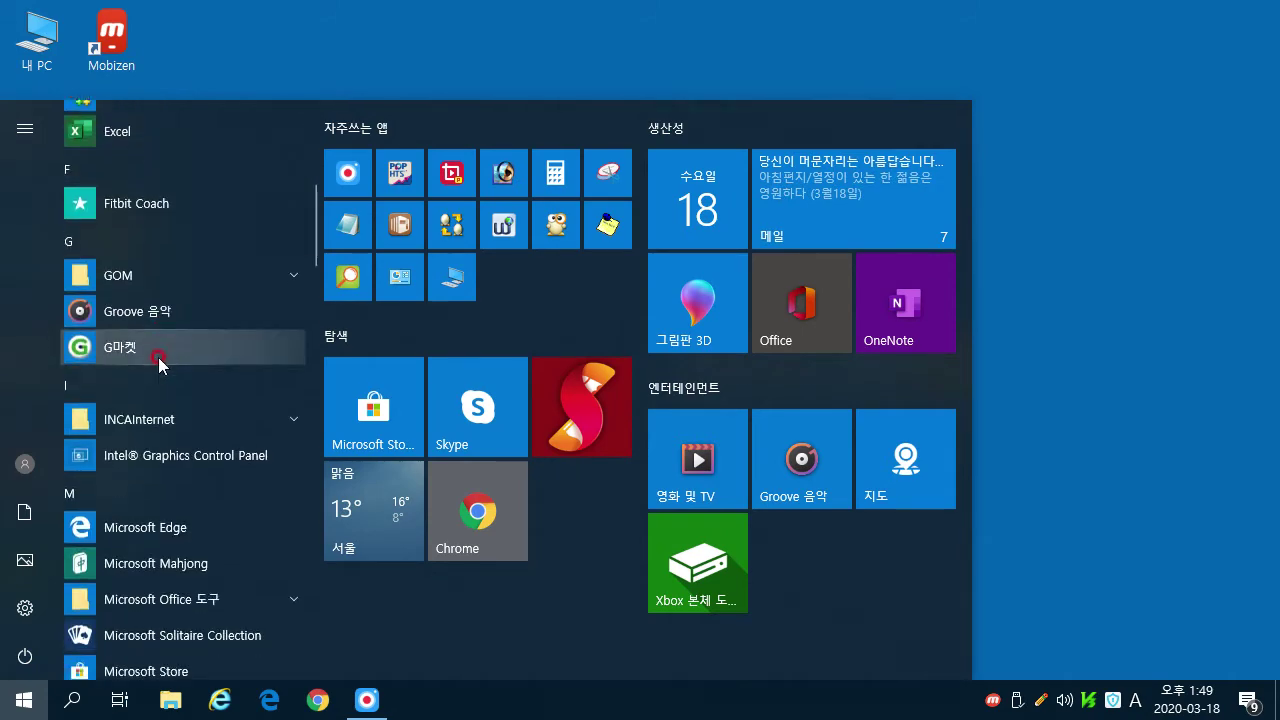
scroll(160, 362, "down", 15)
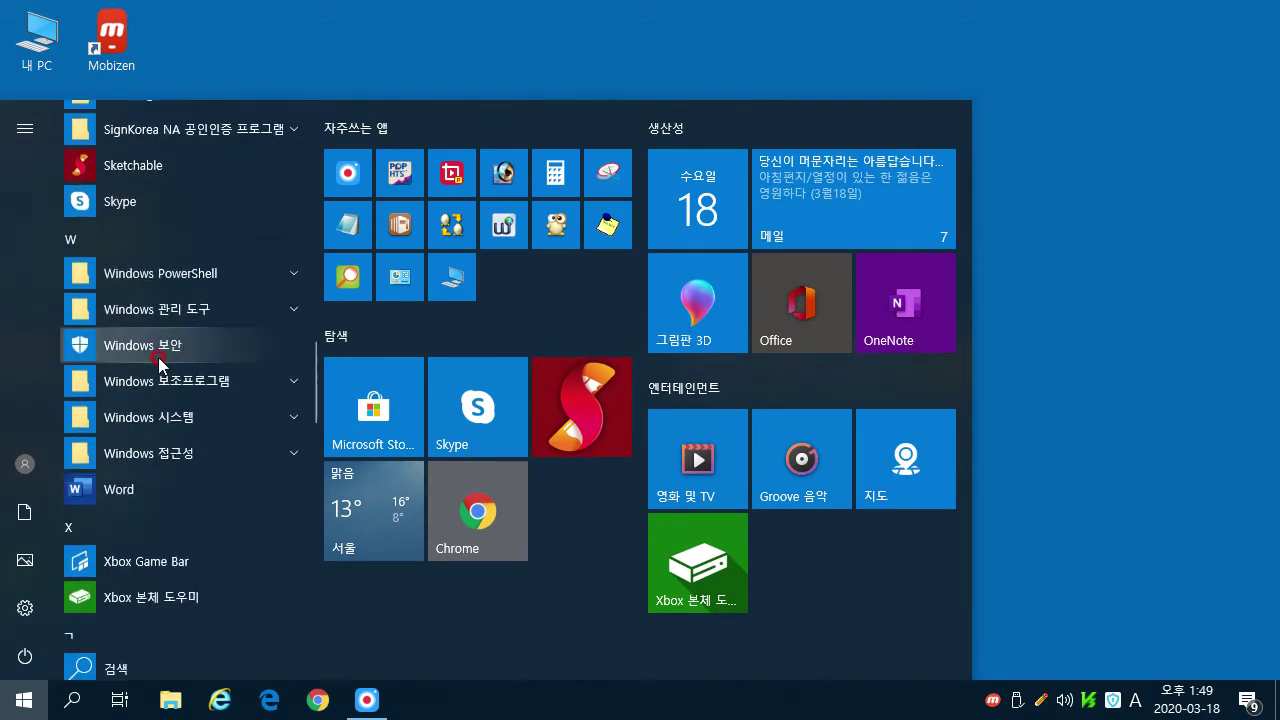
left_click(155, 417)
scroll(160, 440, "down", 3)
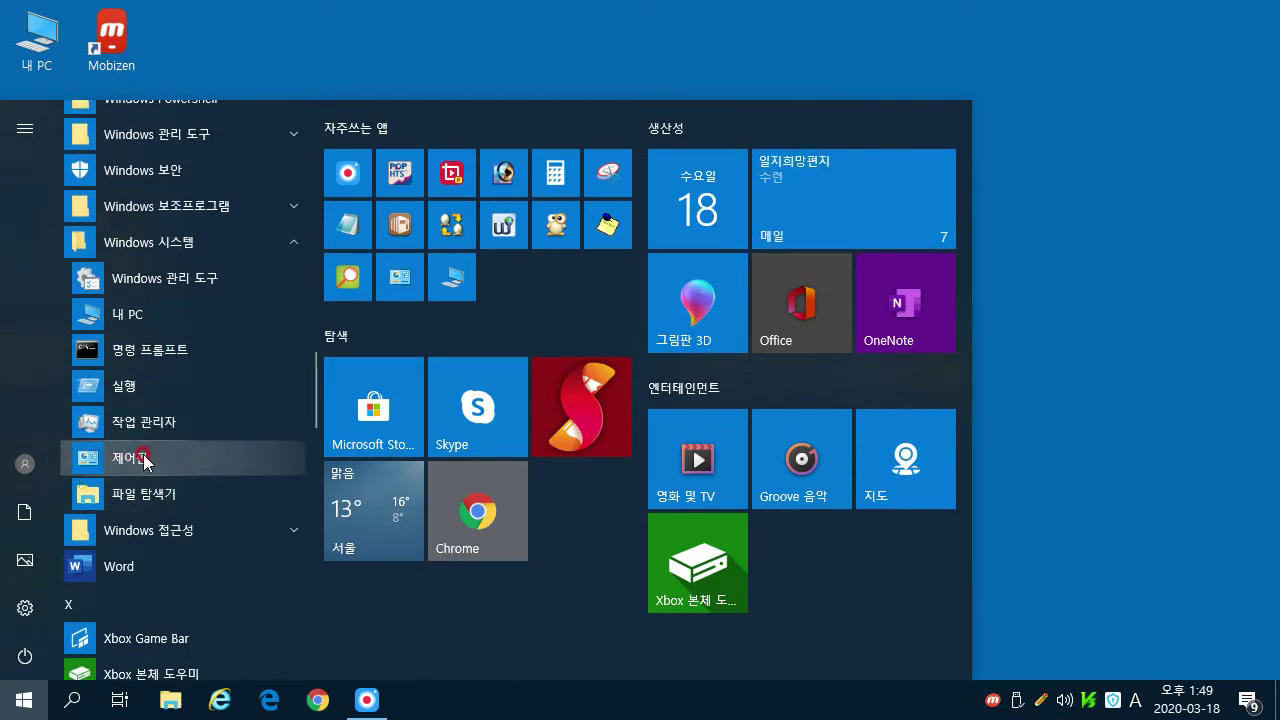
left_click(140, 461)
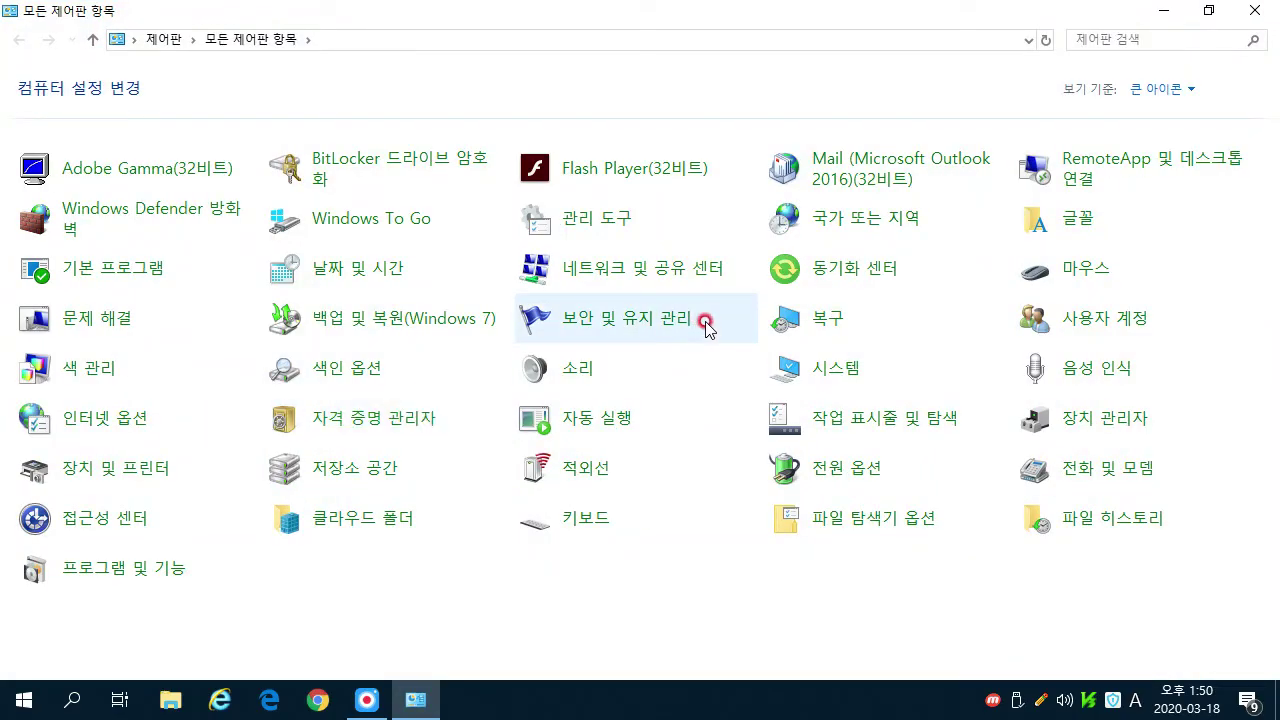
left_click(788, 372)
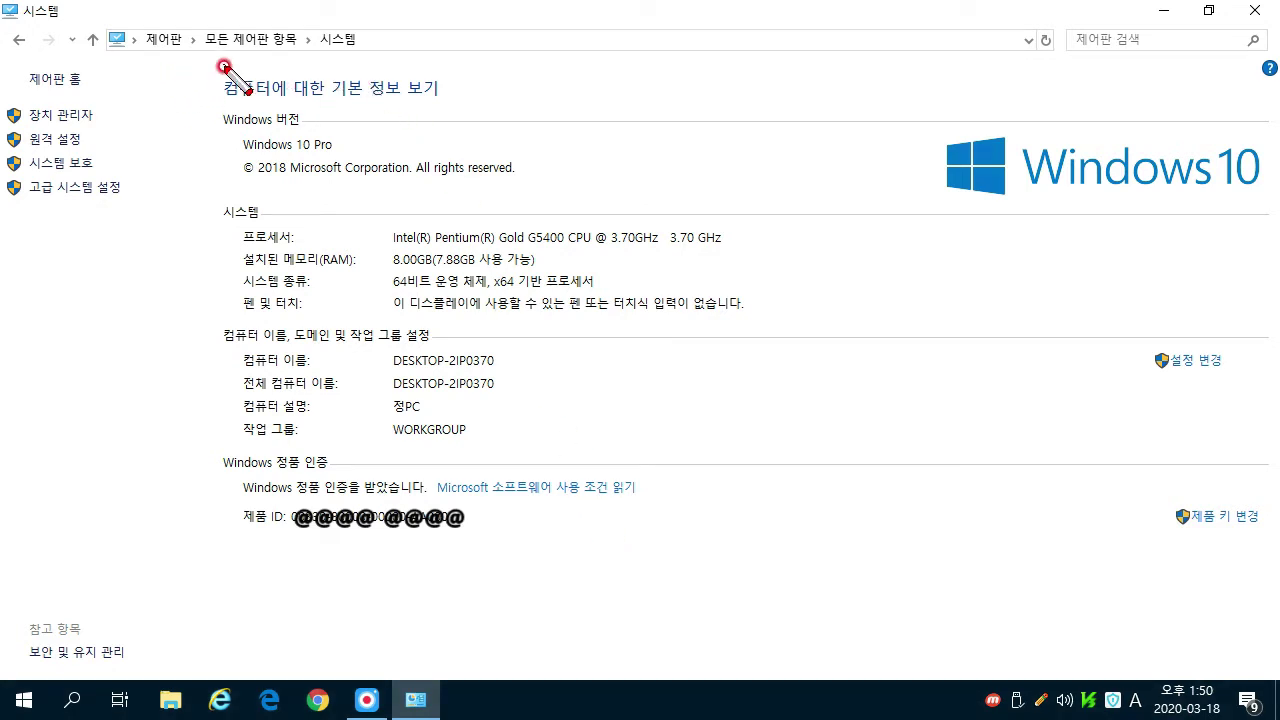
Box the page heading, the Windows version section and the Windows 10 logo, underline "Windows 10 Pro", and clear the marks
mouse_move(210, 68)
left_mouse_down()
mouse_move(208, 85)
mouse_move(244, 98)
mouse_move(447, 100)
left_mouse_up()
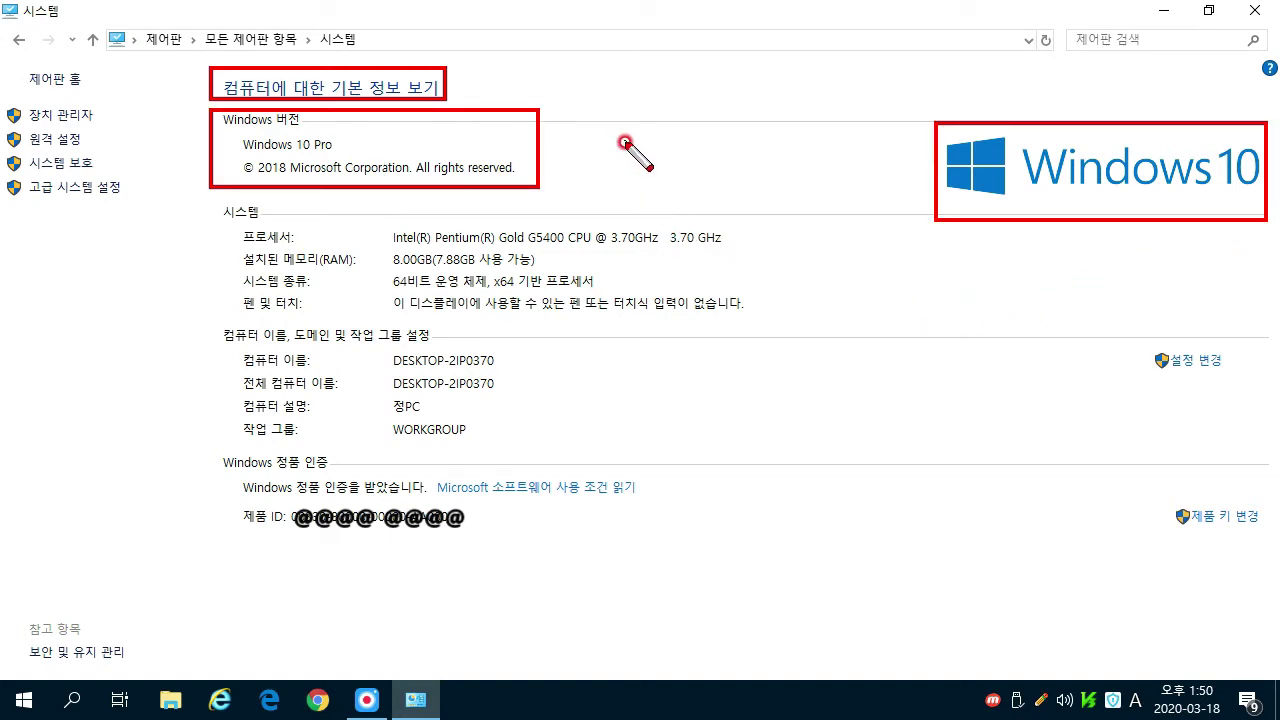
left_click_drag(243, 152, 336, 152)
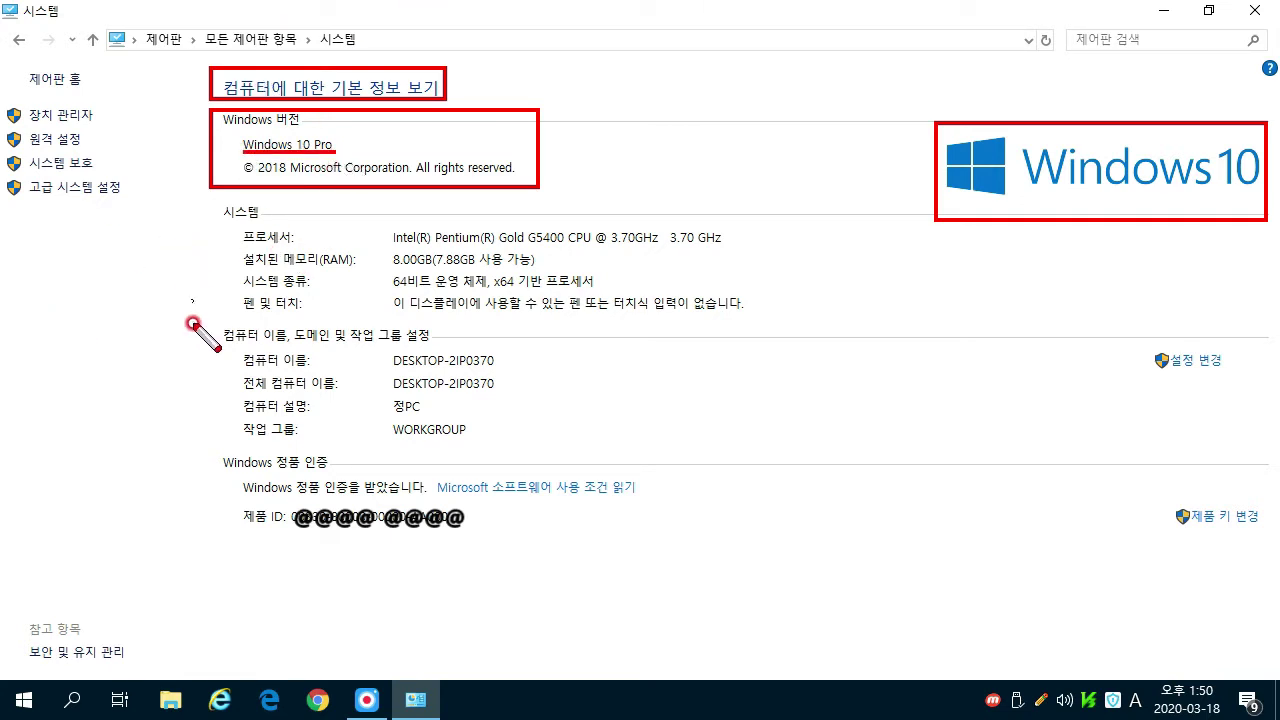
key("Escape")
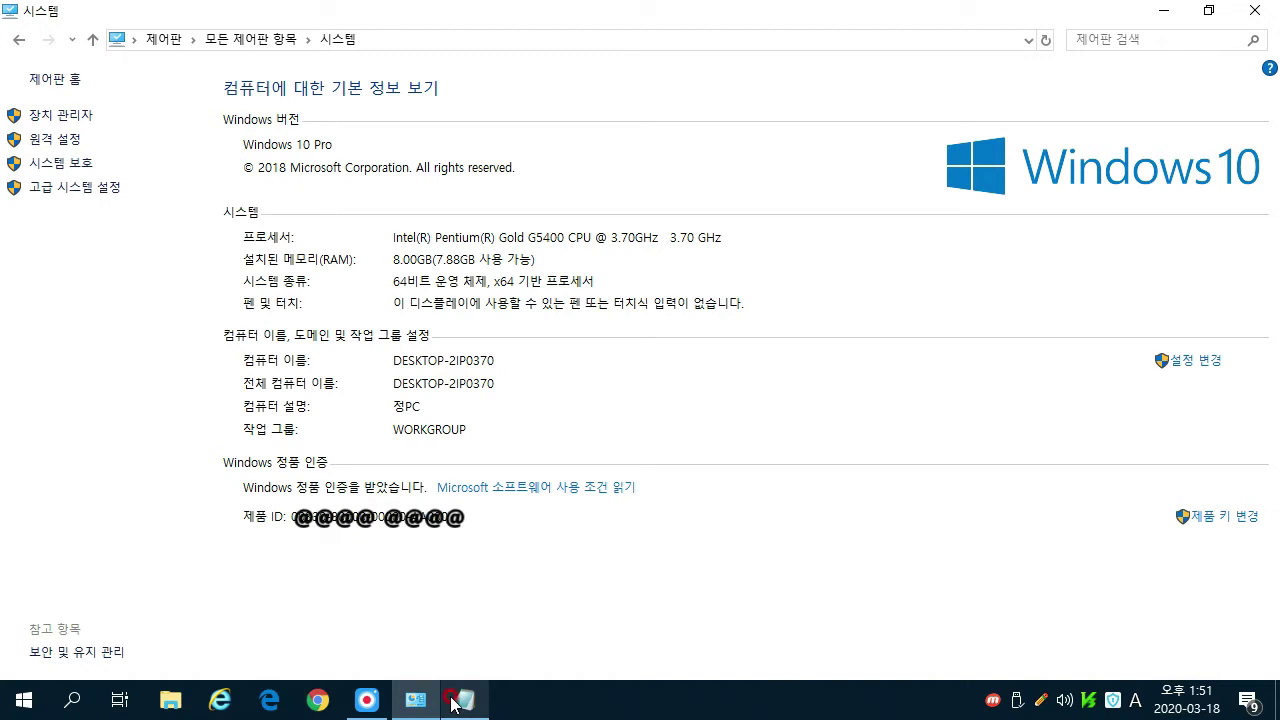
Bring up the 요약.txt notes and underline the Windows 10 Home line and the Windows 10 Pro line's security, business, price and remote-control points
left_click(462, 700)
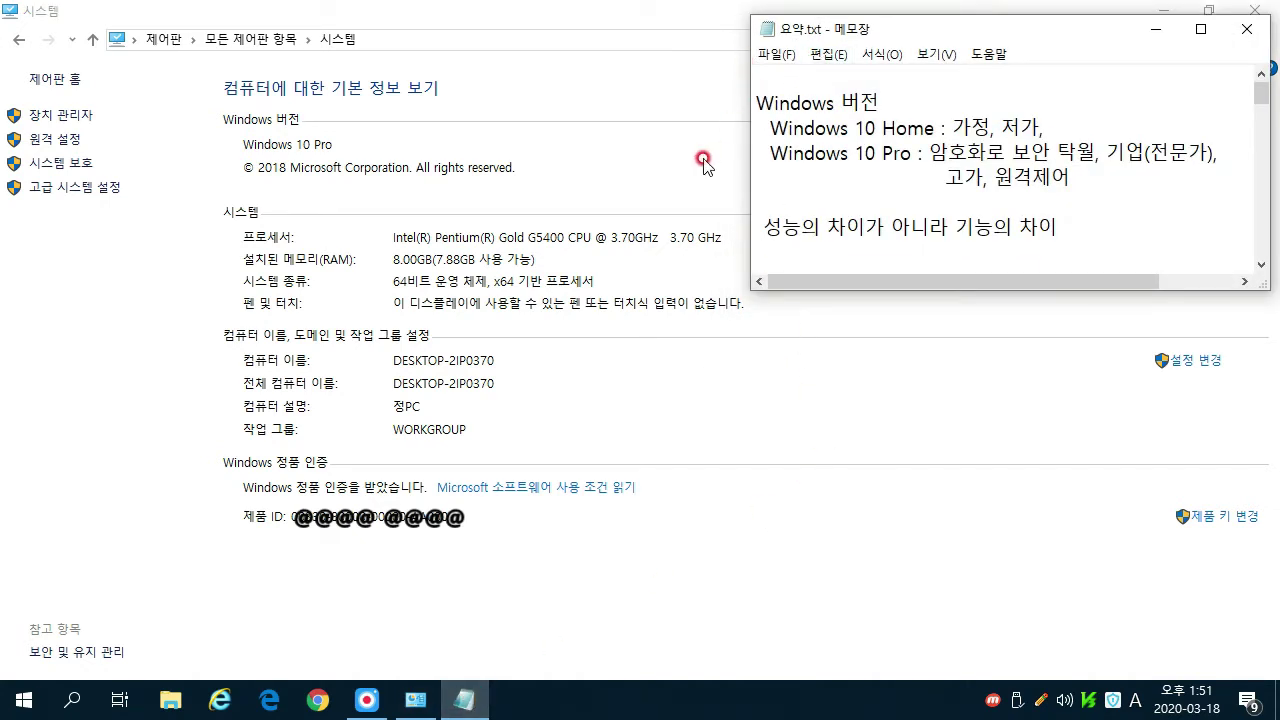
key("ctrl+alt+g")
mouse_move(770, 141)
left_mouse_down()
mouse_move(962, 150)
mouse_move(1045, 137)
left_mouse_up()
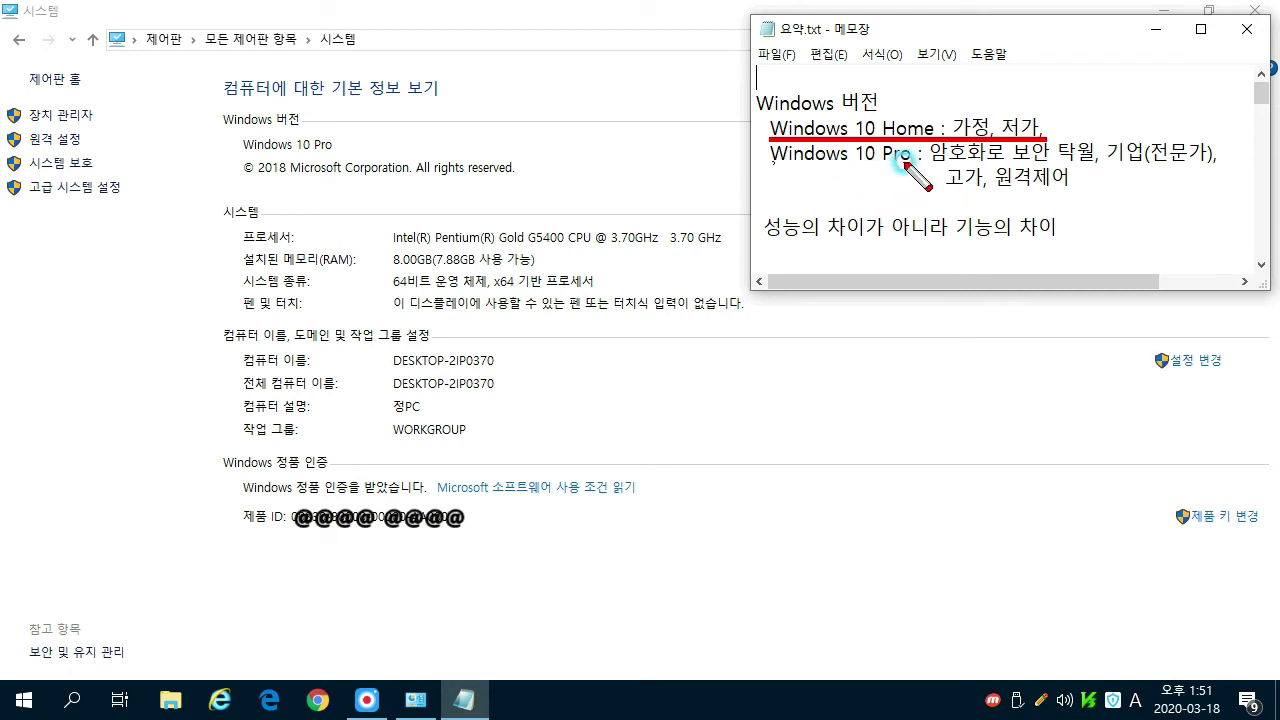
left_click_drag(903, 163, 910, 163)
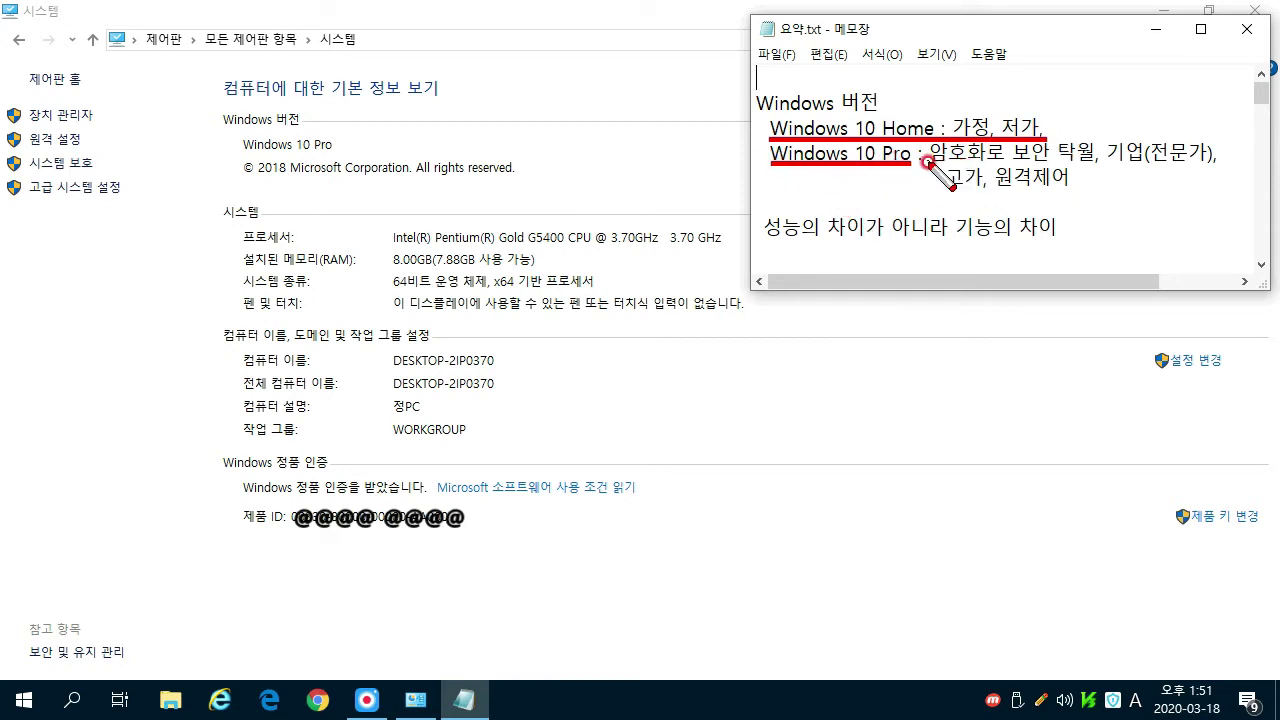
left_click_drag(1003, 165, 1098, 166)
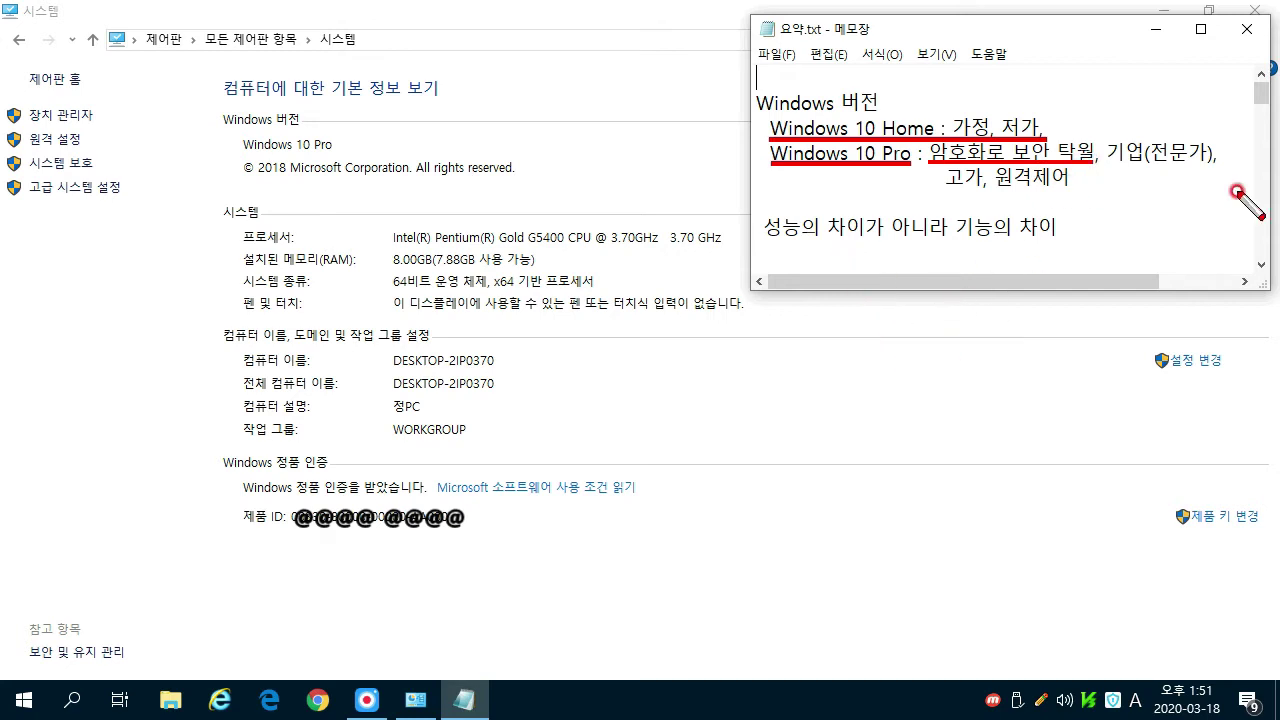
left_click_drag(1108, 165, 1211, 168)
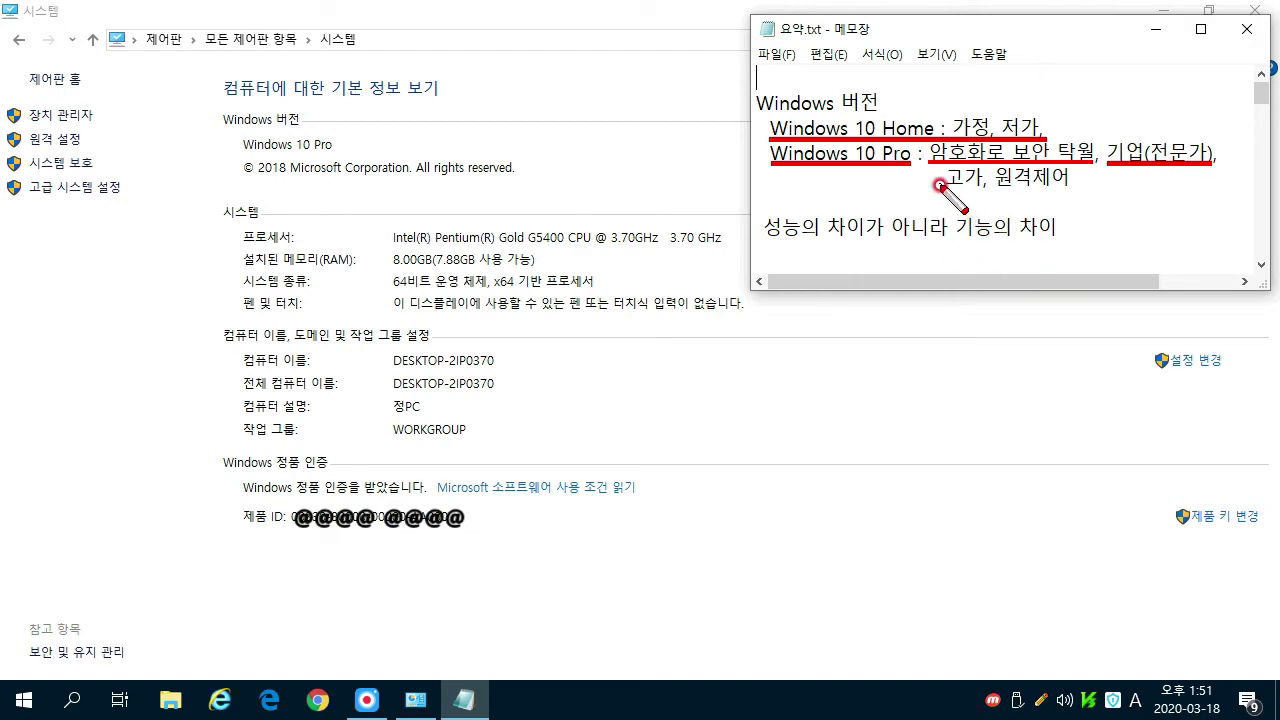
mouse_move(938, 184)
left_mouse_down()
mouse_move(1070, 203)
mouse_move(1075, 190)
left_mouse_up()
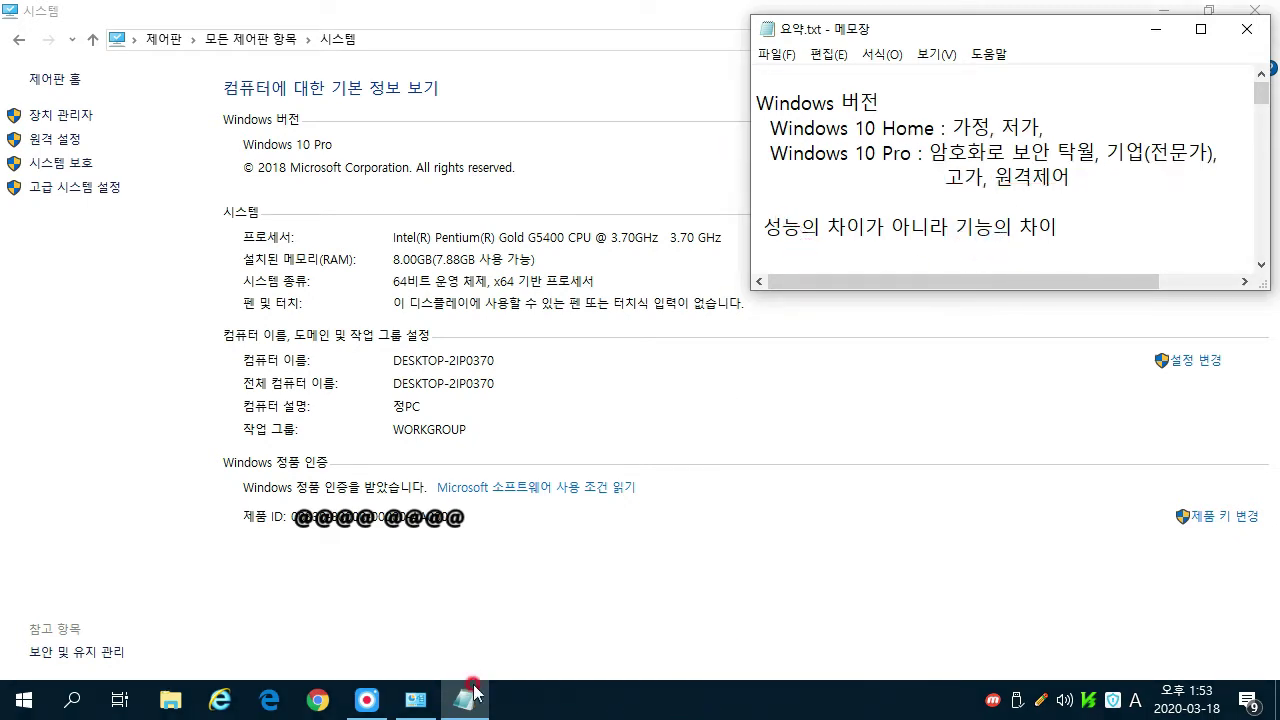
Put the 요약.txt notes away, then box the 시스템 section and underline the processor's model and clock speed
left_click(473, 693)
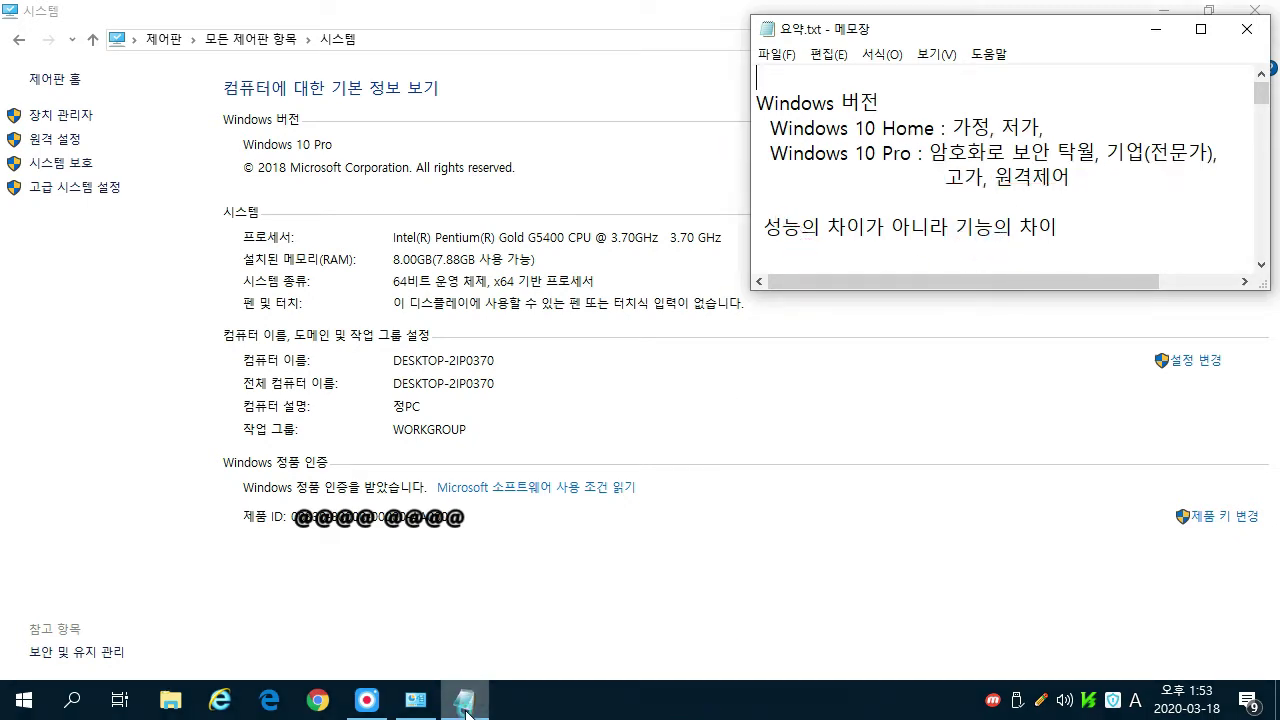
left_click_drag(213, 190, 762, 321)
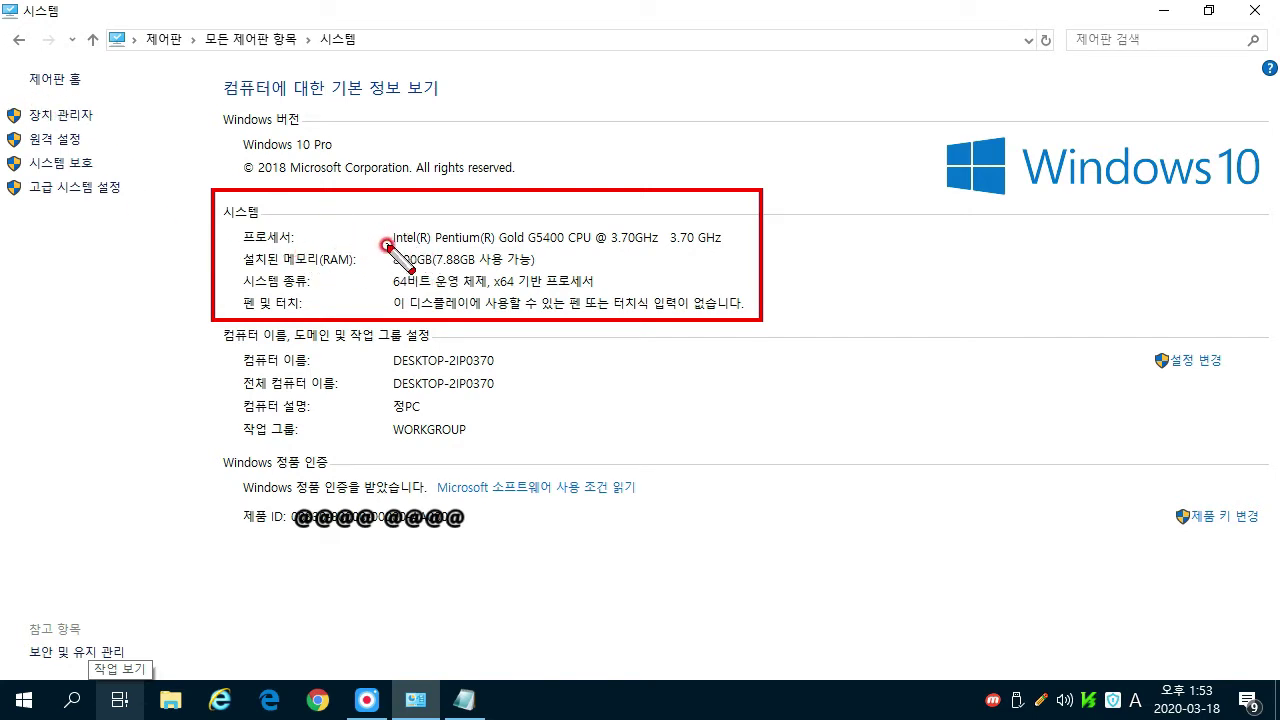
left_click_drag(400, 249, 714, 241)
left_click_drag(722, 243, 728, 244)
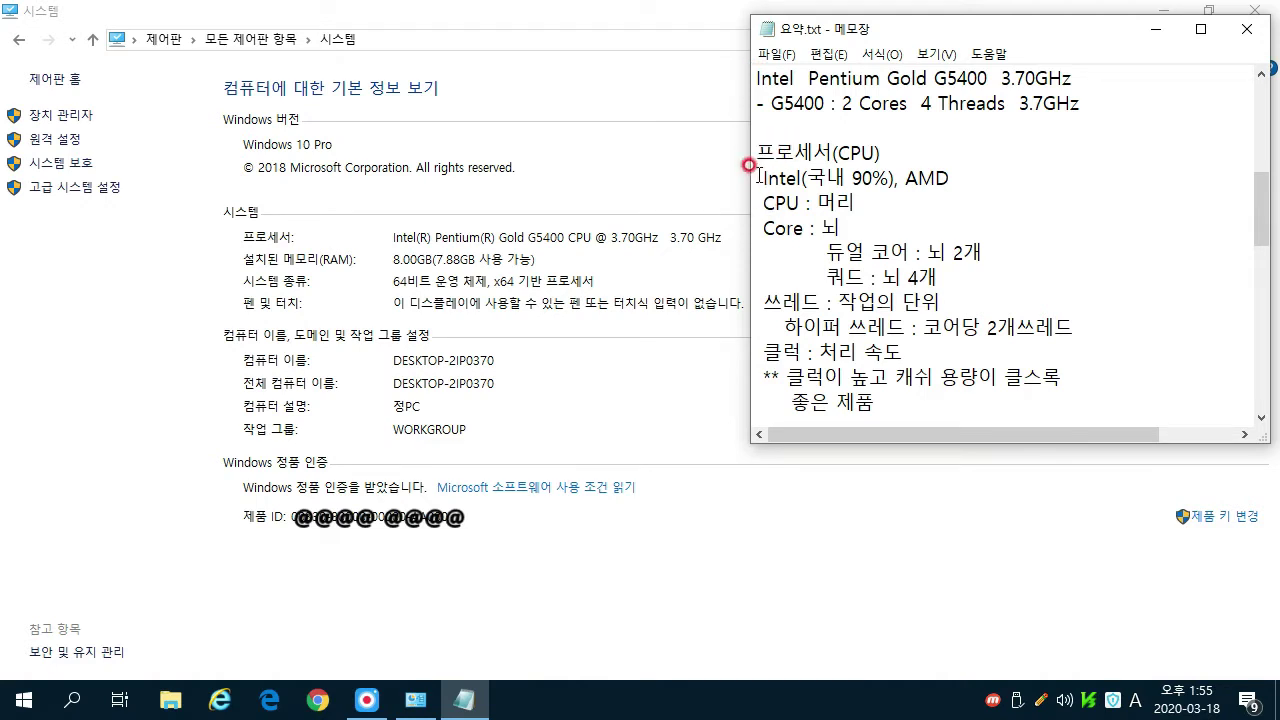
Highlight the CPU makers Intel and AMD and Intel's domestic share in the 프로세서(CPU) notes of 요약.txt
left_click_drag(758, 177, 802, 178)
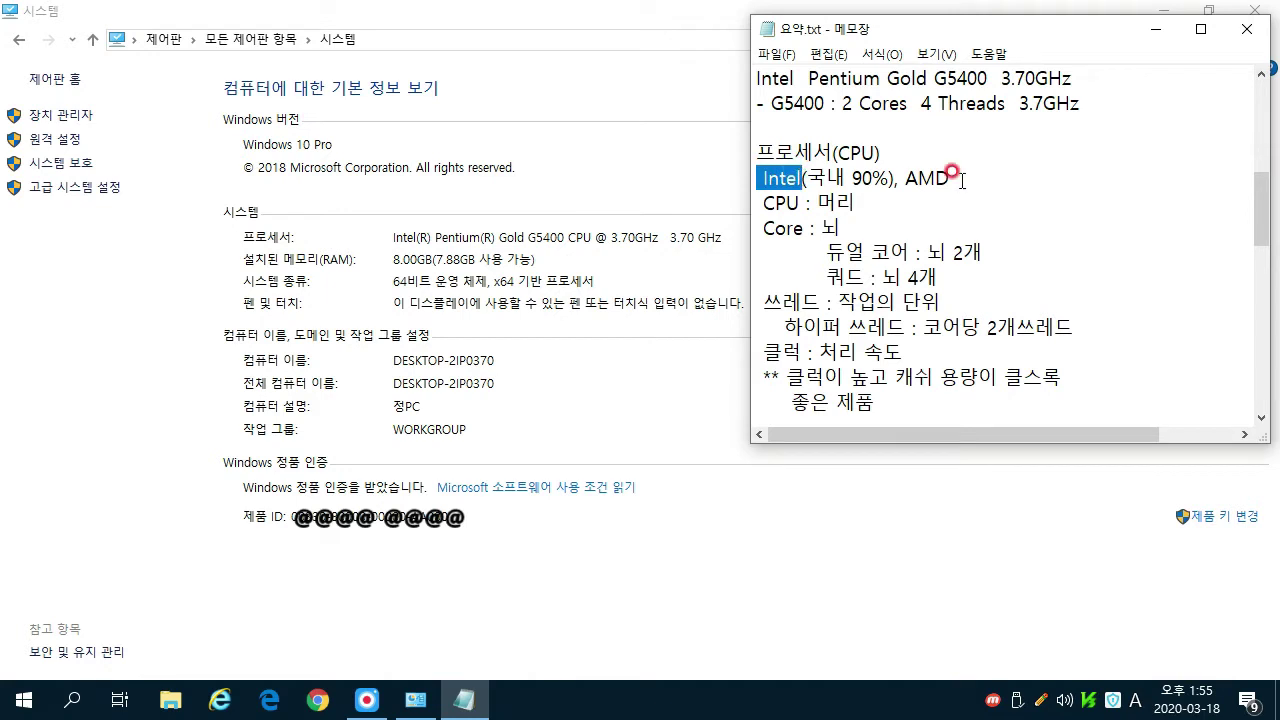
left_click_drag(905, 178, 950, 178)
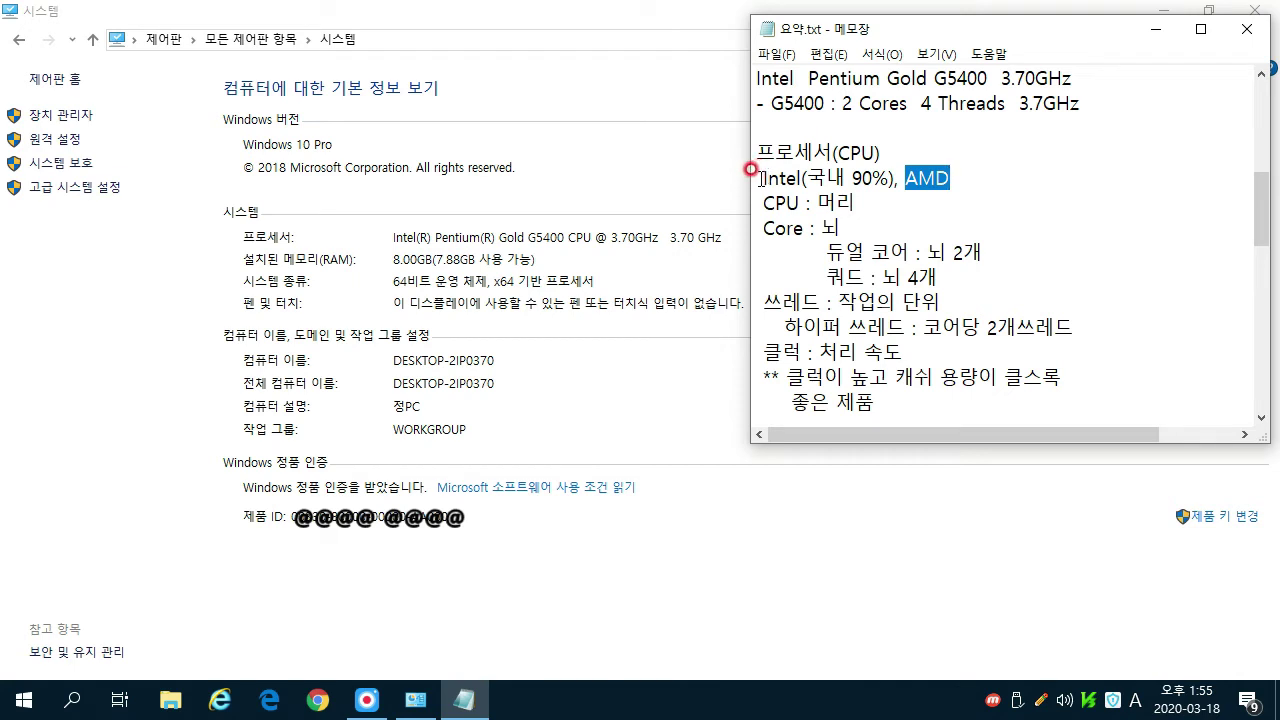
left_click_drag(765, 177, 886, 172)
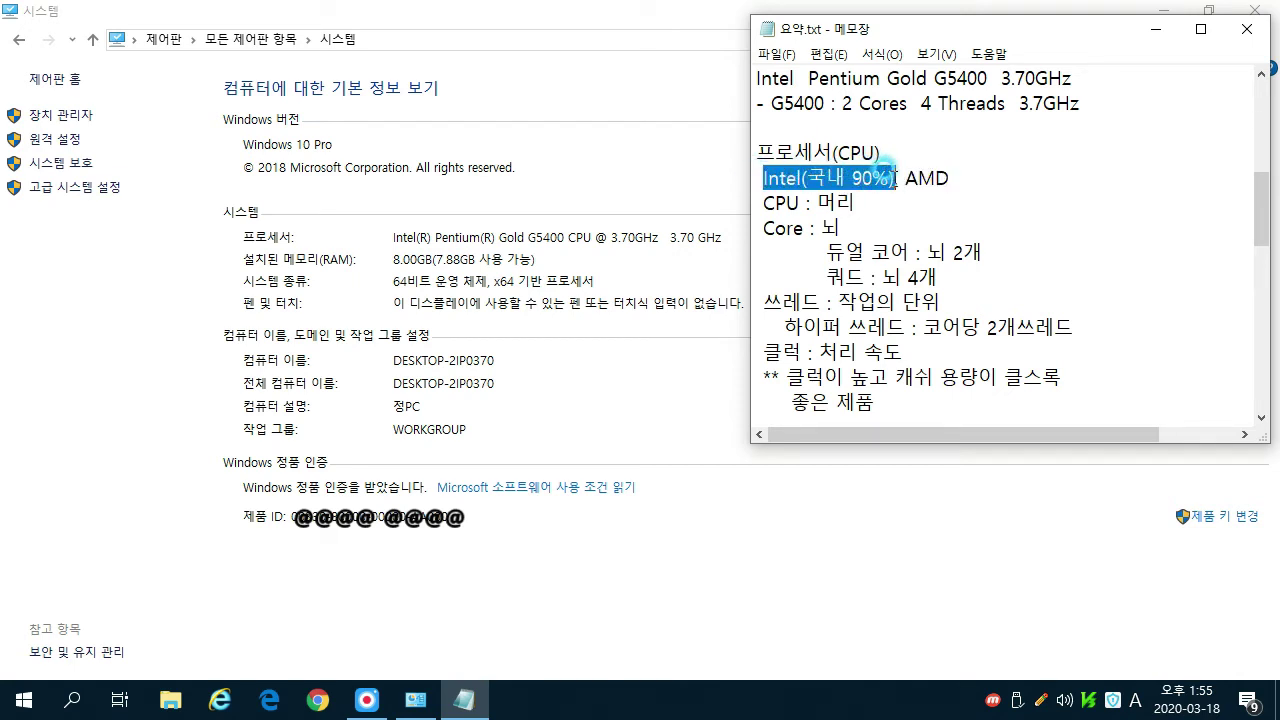
left_click(901, 199)
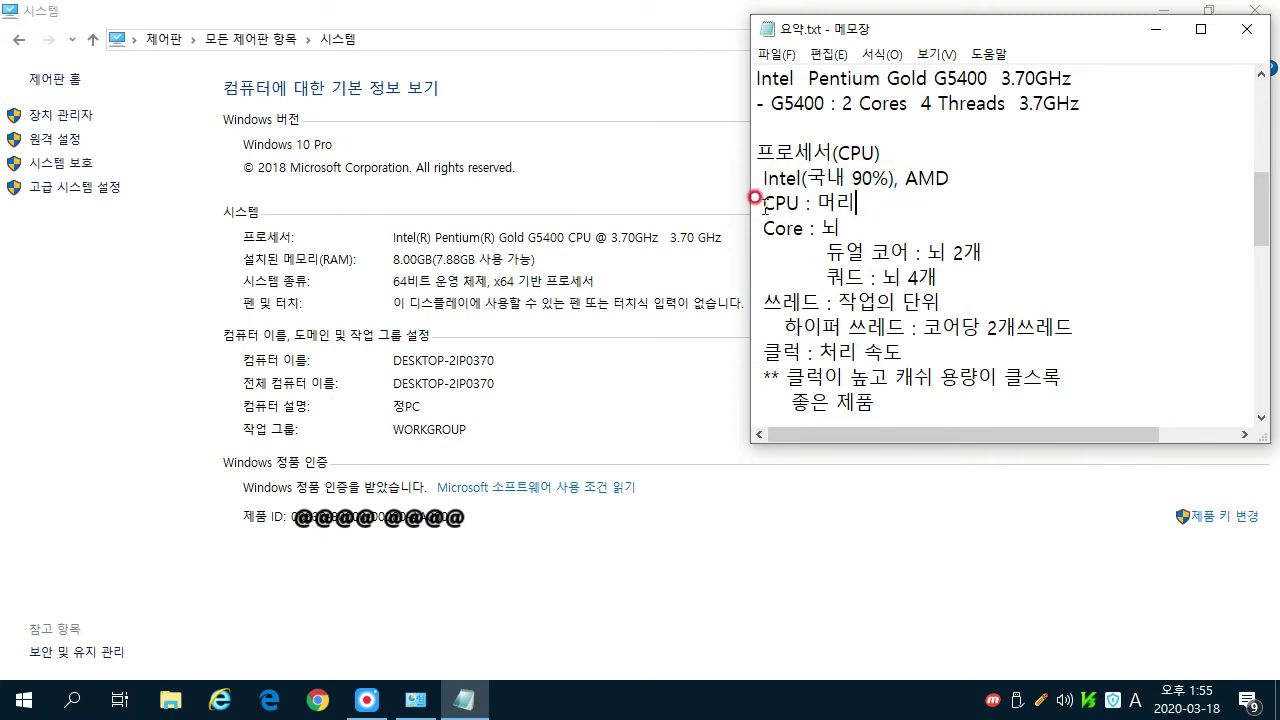
Highlight the notes on CPU, Core, dual core and quad core, and the "2 Cores" entry in the G5400 line
left_click_drag(818, 203, 856, 204)
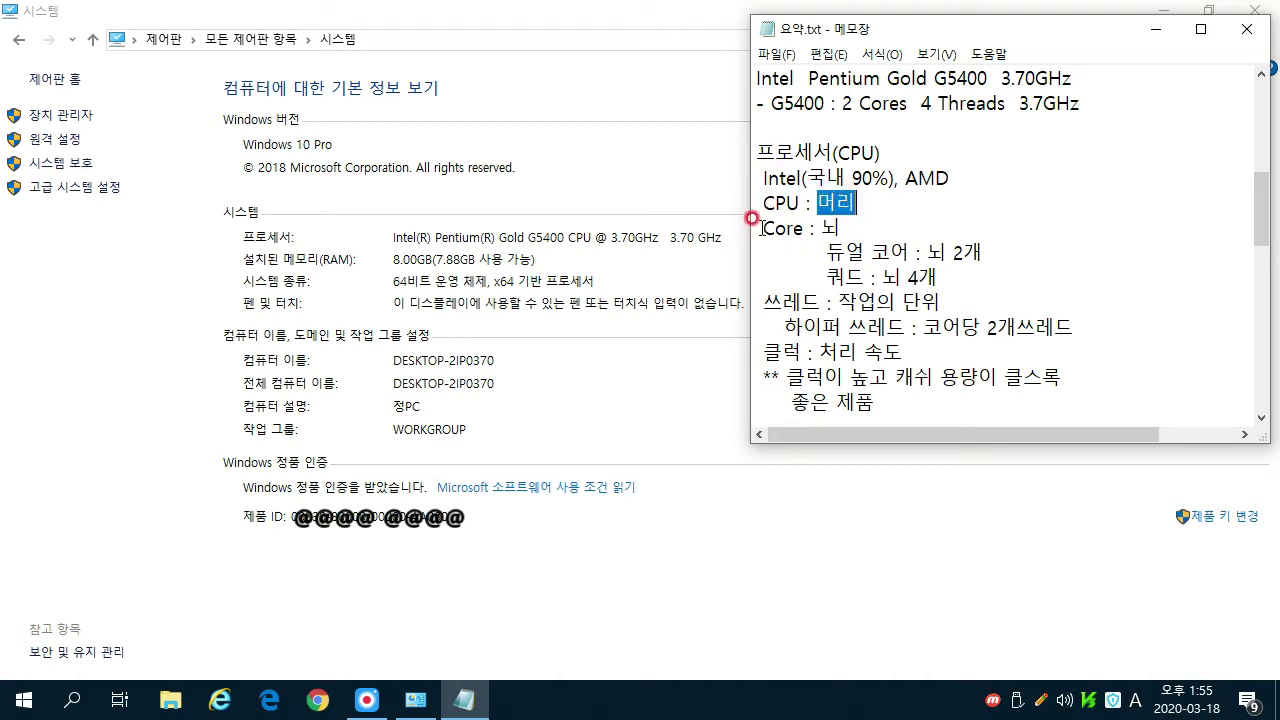
left_click_drag(763, 228, 806, 228)
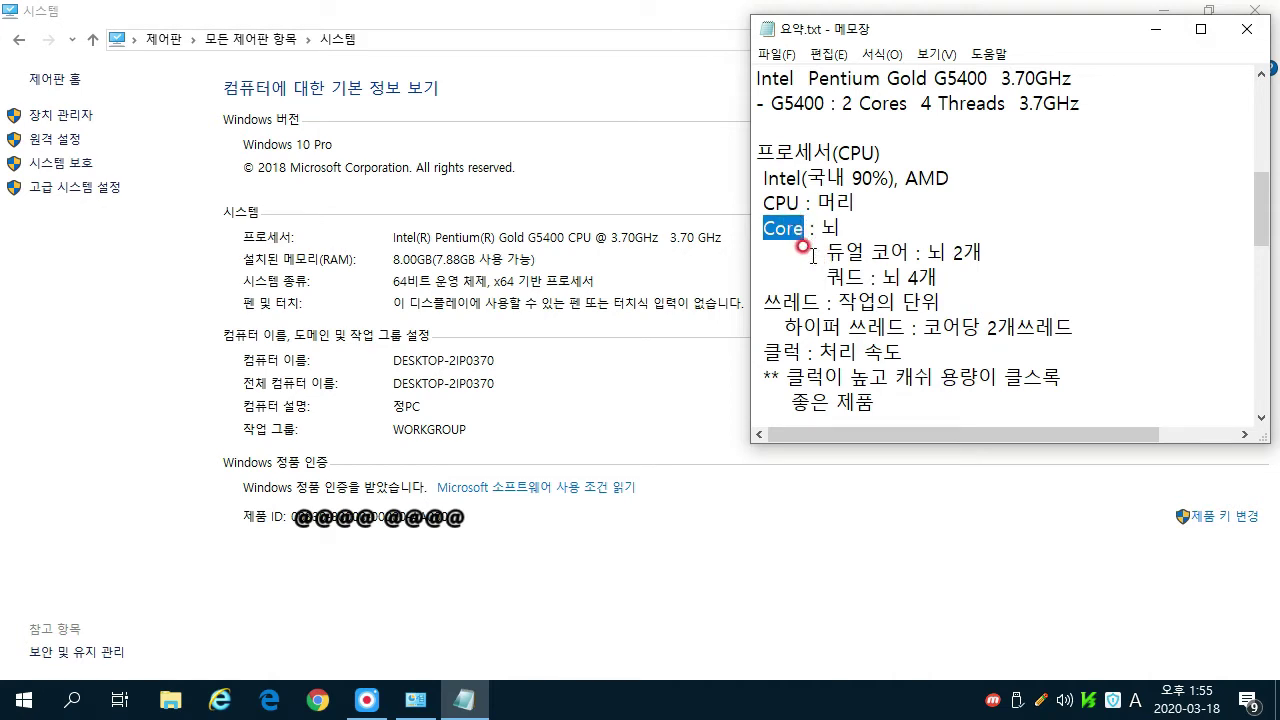
left_click(826, 250)
left_click_drag(826, 250, 985, 251)
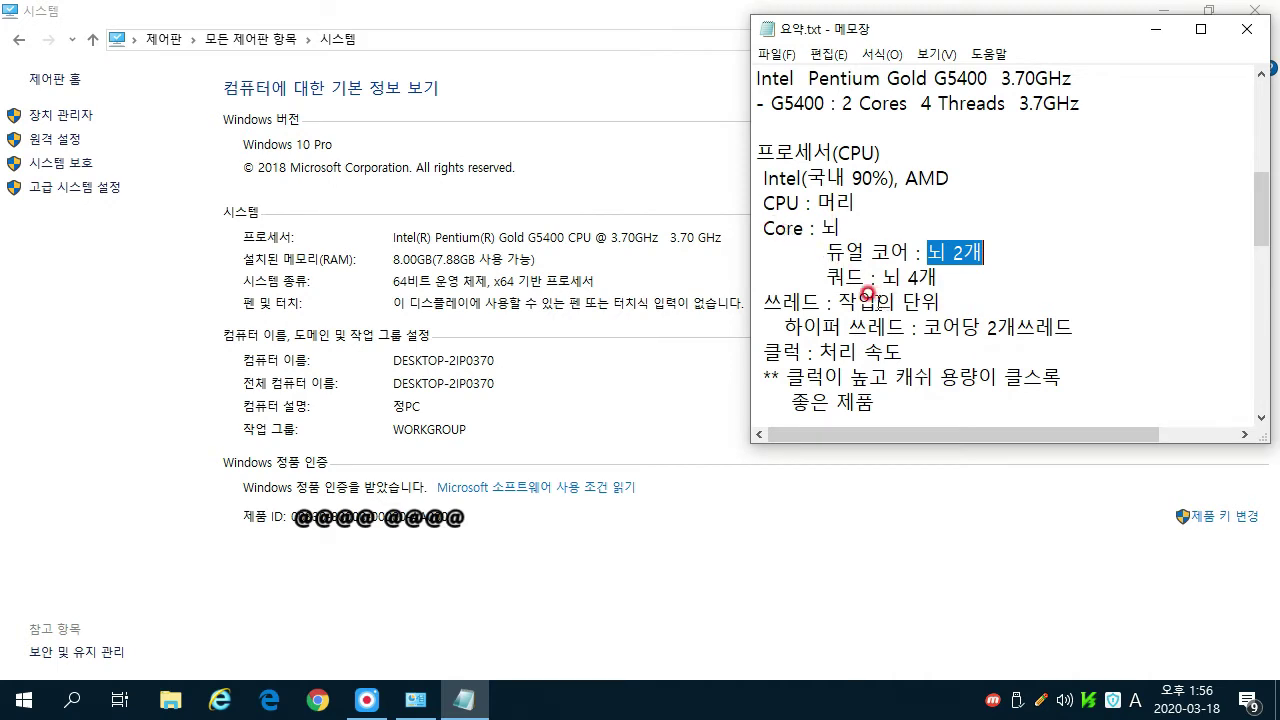
left_click_drag(826, 277, 938, 272)
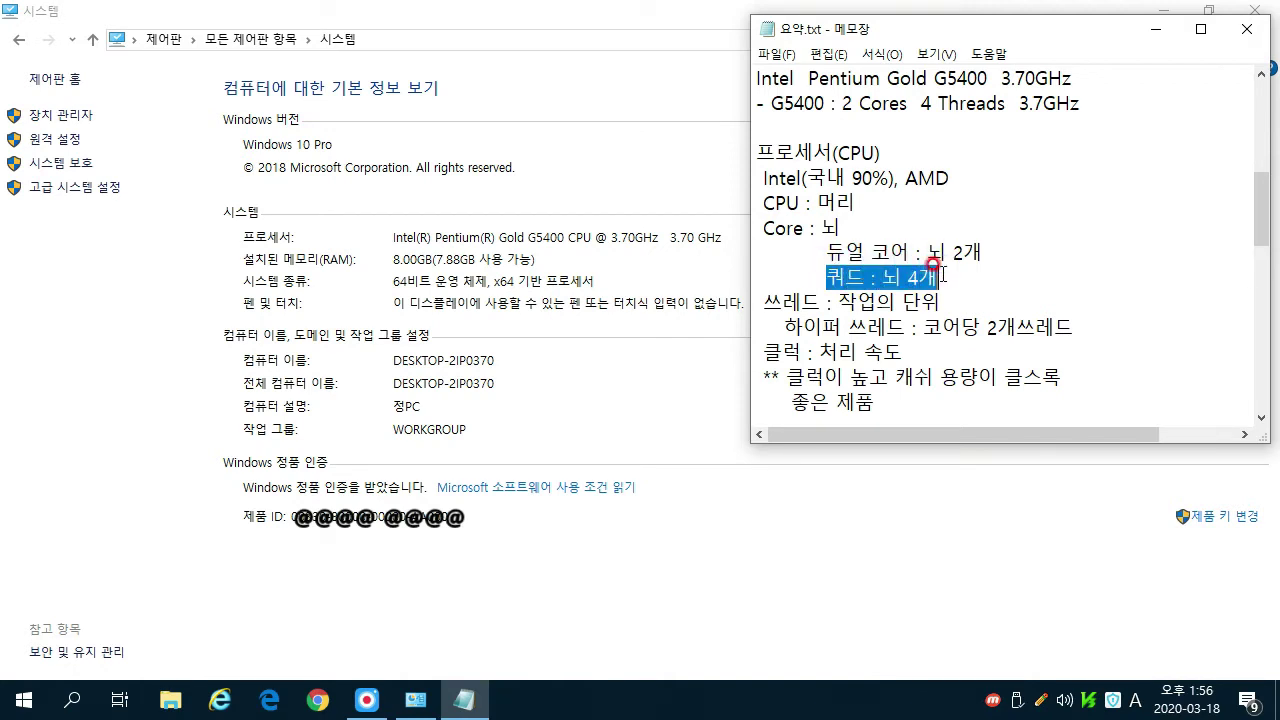
left_click_drag(845, 103, 890, 104)
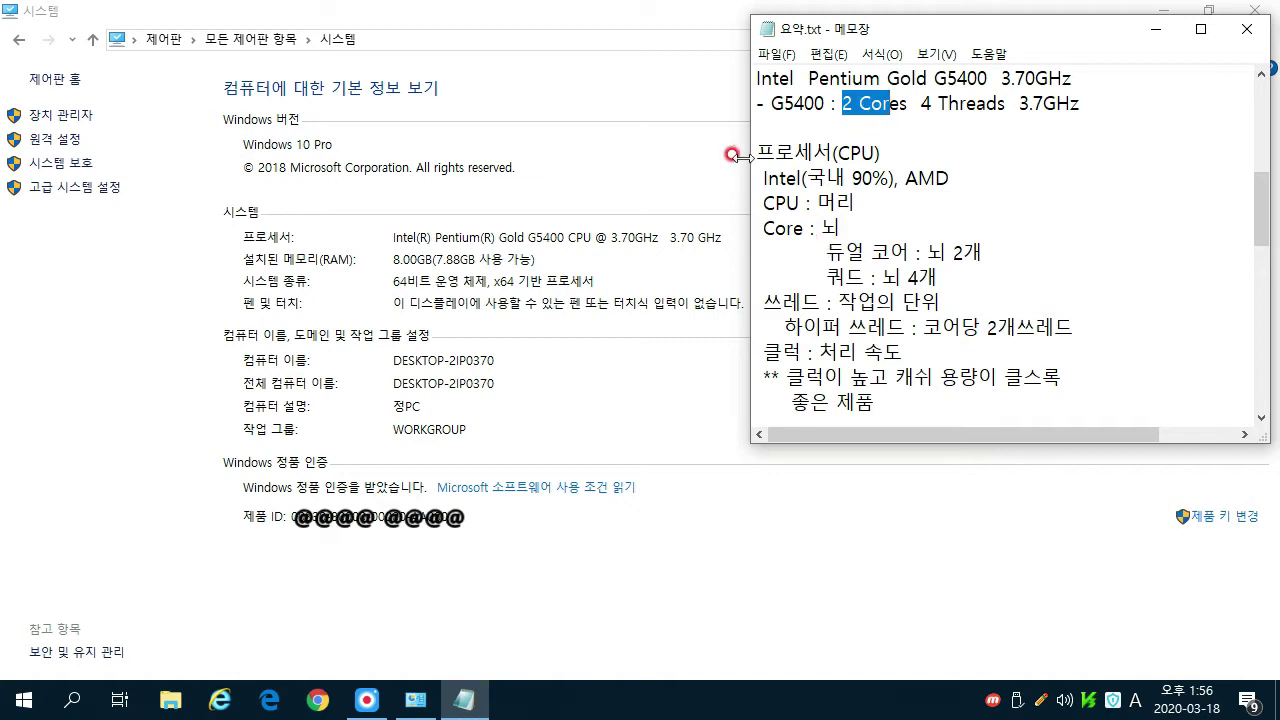
Highlight the 쓰레드 (thread) definition, the "4 Threads" entry in the G5400 line and the 하이퍼 쓰레드 note
left_click_drag(765, 301, 820, 301)
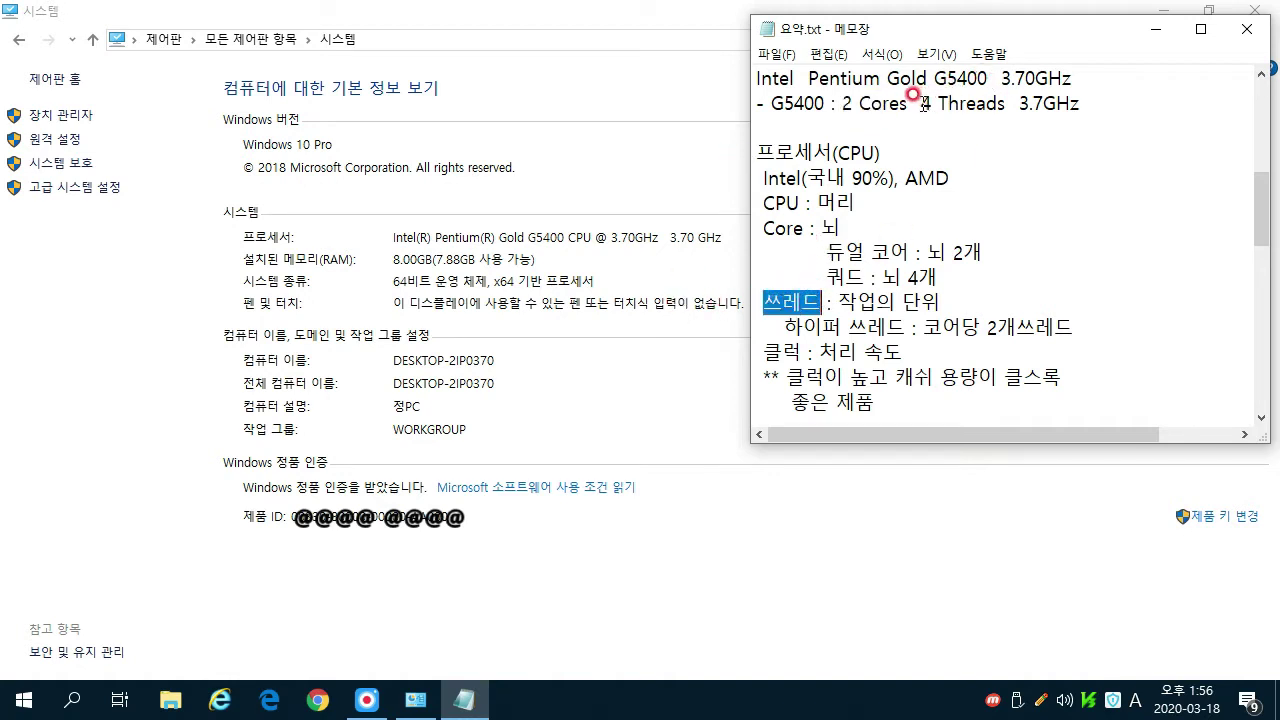
left_click_drag(922, 103, 1000, 104)
left_click_drag(763, 301, 937, 305)
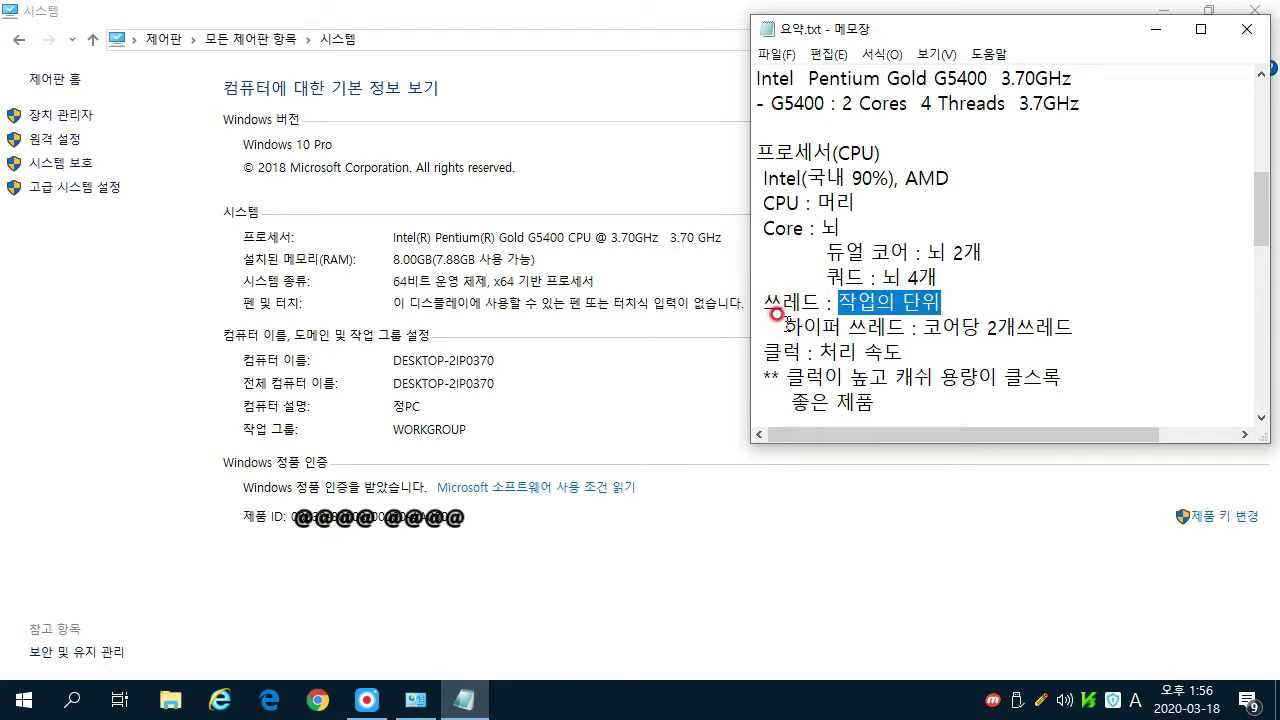
left_click_drag(782, 328, 1073, 322)
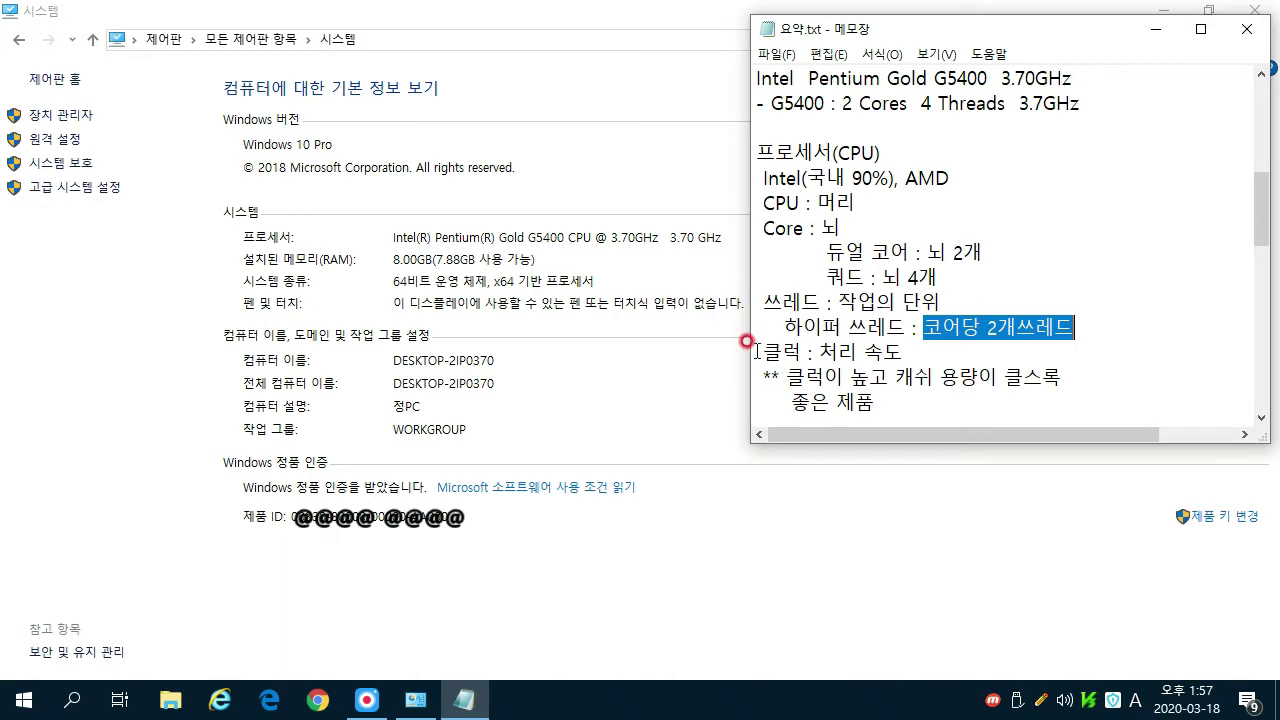
Highlight the 클럭 (clock) definition and the note that higher clock speed and larger cache mean a better product
left_click_drag(762, 351, 903, 350)
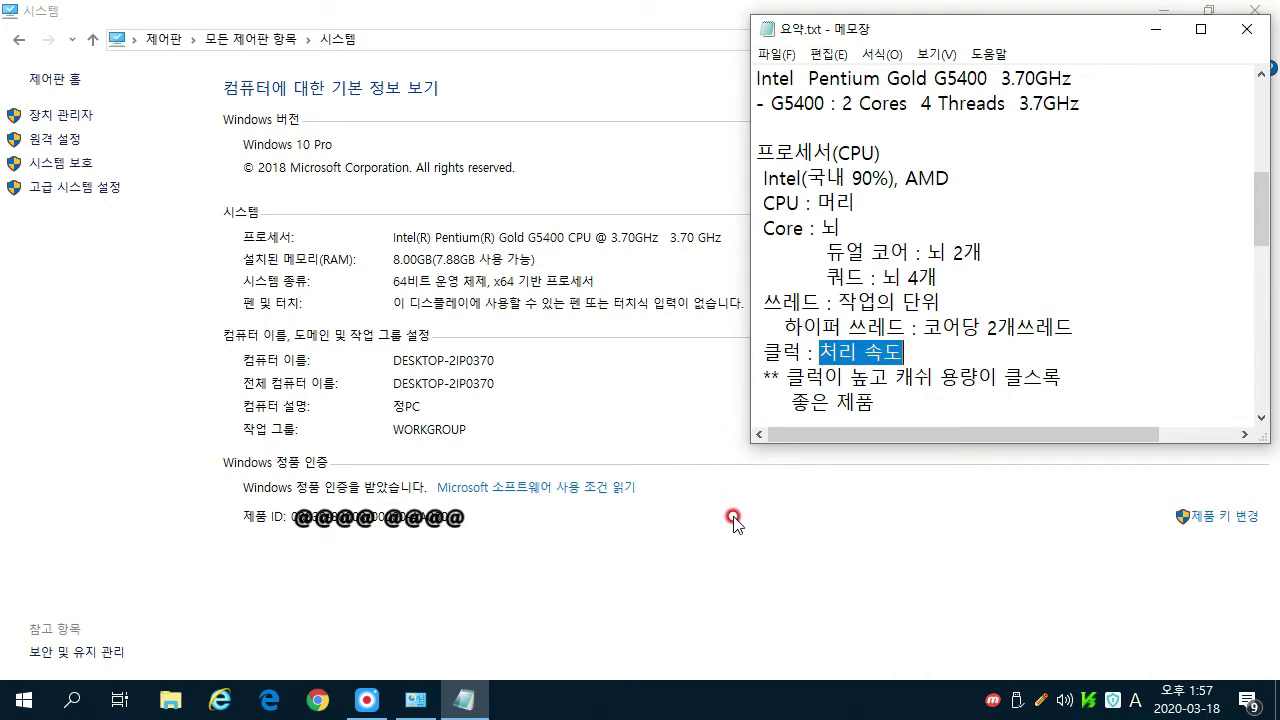
left_click(763, 377)
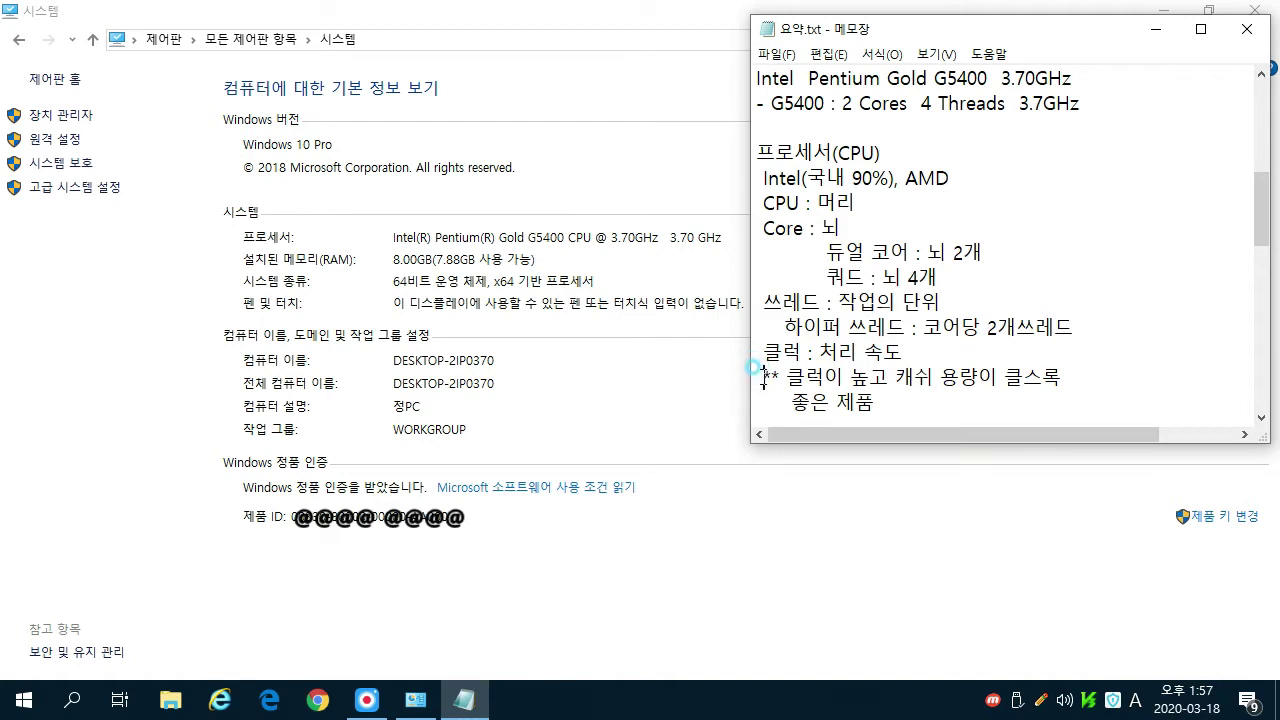
left_click_drag(763, 377, 1062, 378)
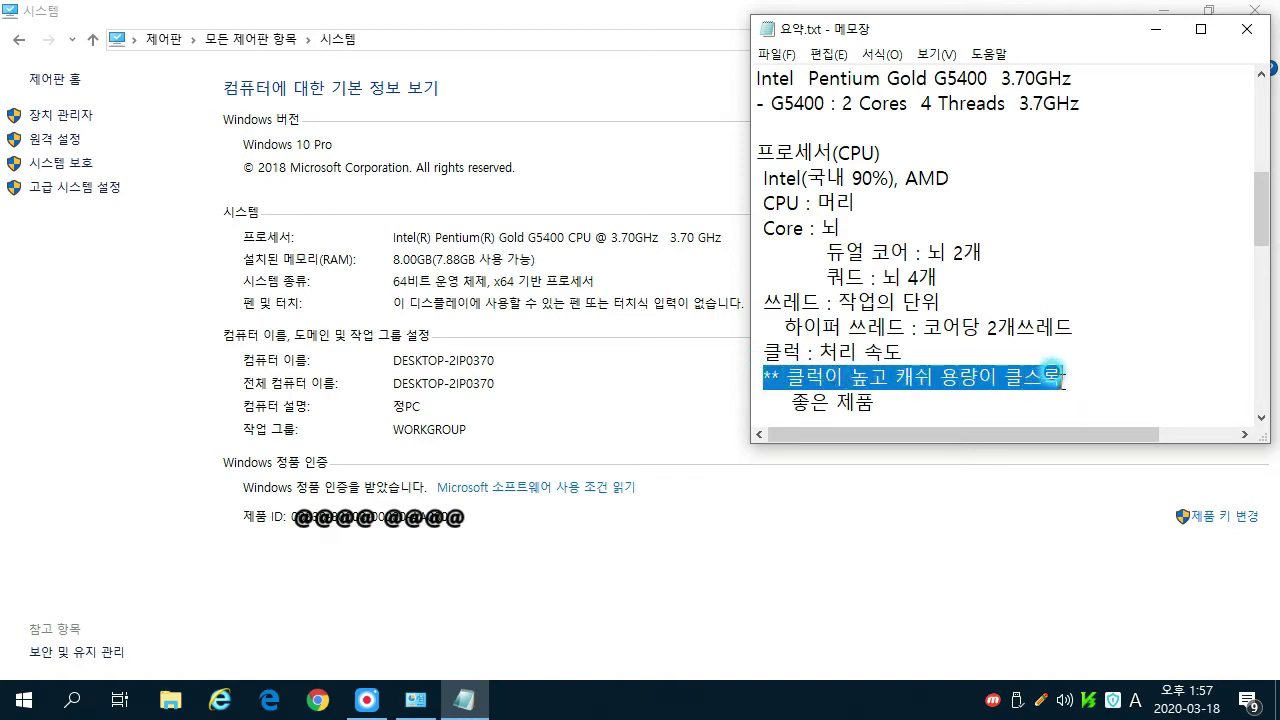
left_click_drag(790, 401, 880, 400)
Highlight the 인텔 i 씨리즈 heading and the 쿼드코어, 3.6GHz and 사무용 entries of the i3 8100 line in 요약.txt
scroll(891, 405, "down", 2)
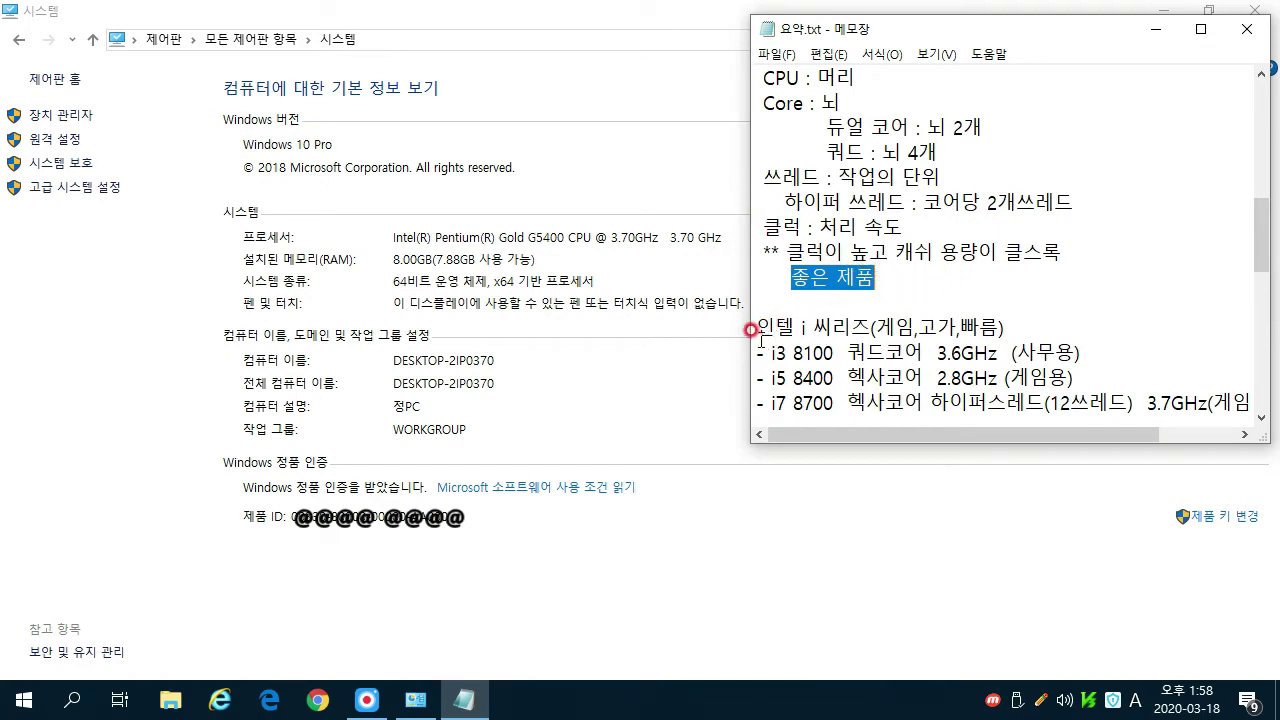
left_click_drag(755, 330, 1005, 322)
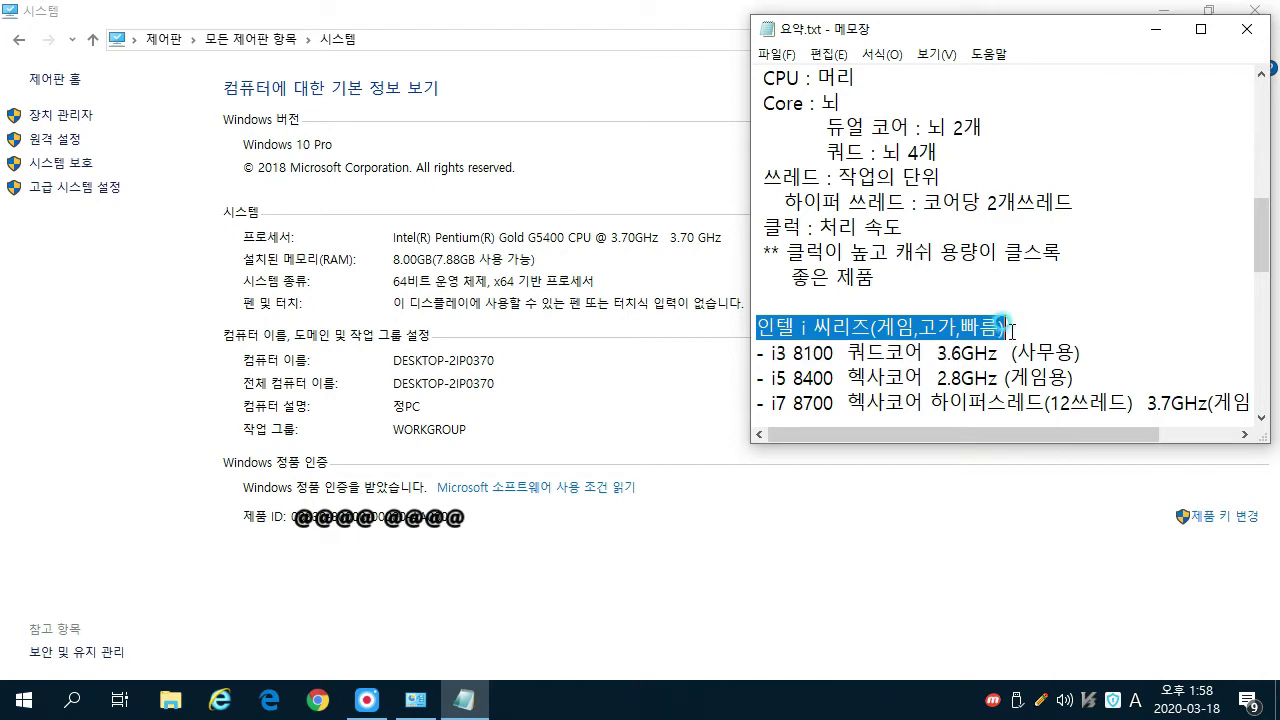
left_click(1035, 281)
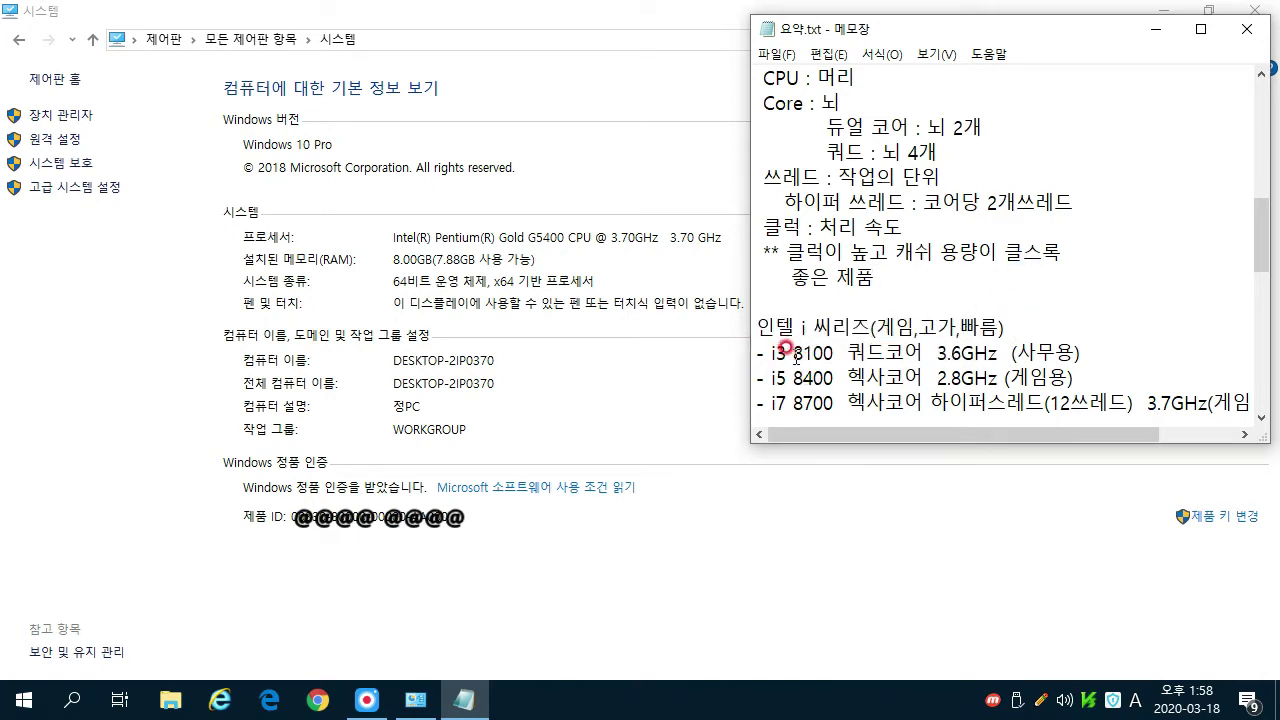
left_click_drag(848, 352, 908, 342)
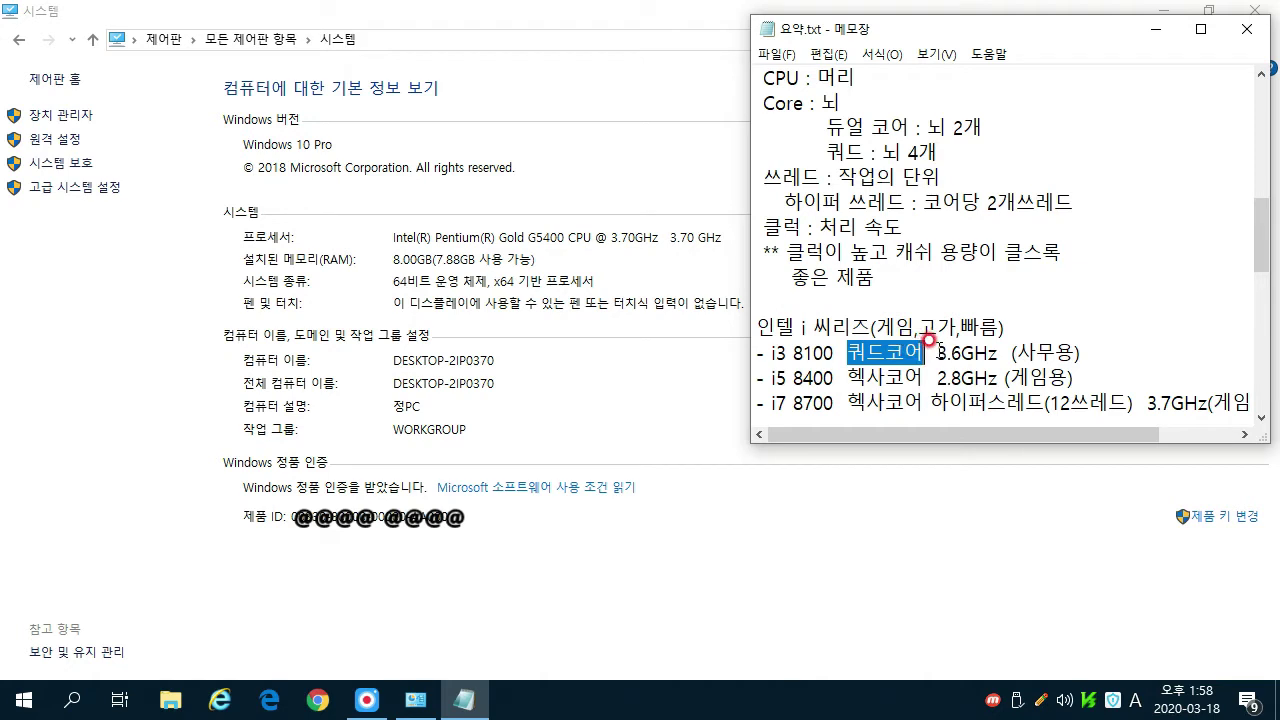
left_click_drag(1082, 350, 886, 342)
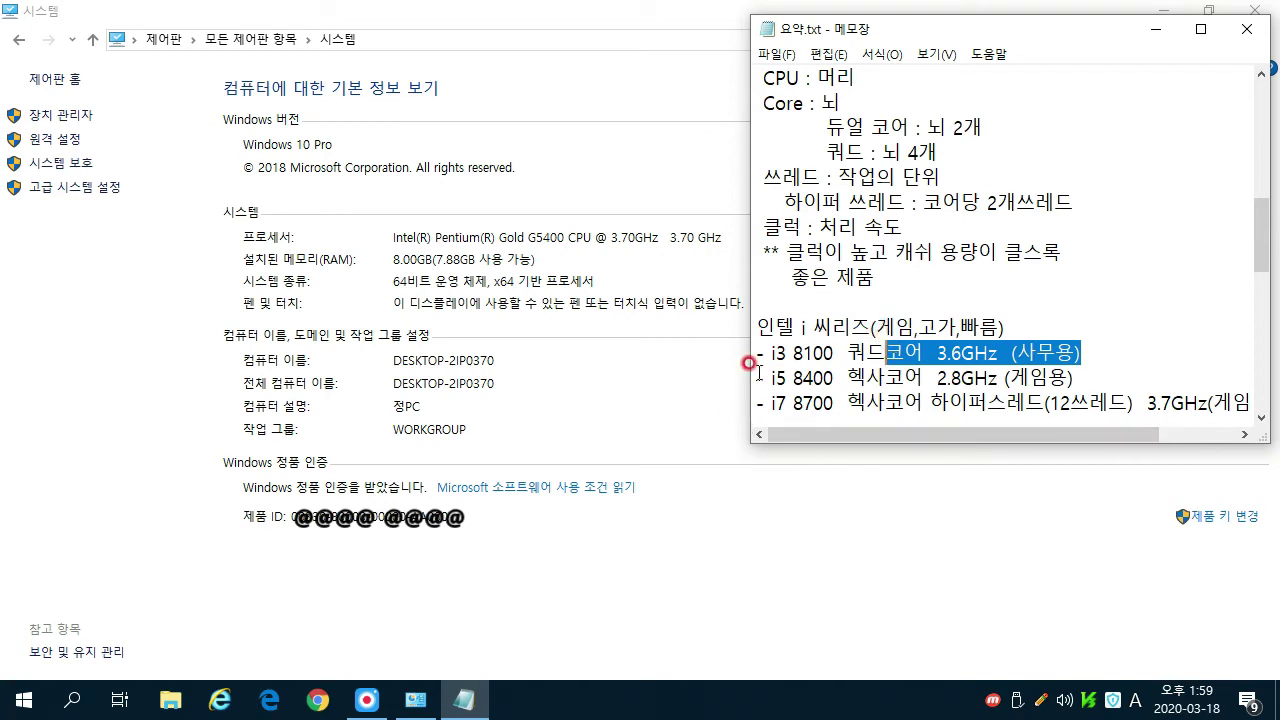
Highlight the core type and clock speed entries in the i5 8400 and i7 8700 lines, including the i7's 하이퍼스레드 note
left_click_drag(771, 378, 920, 379)
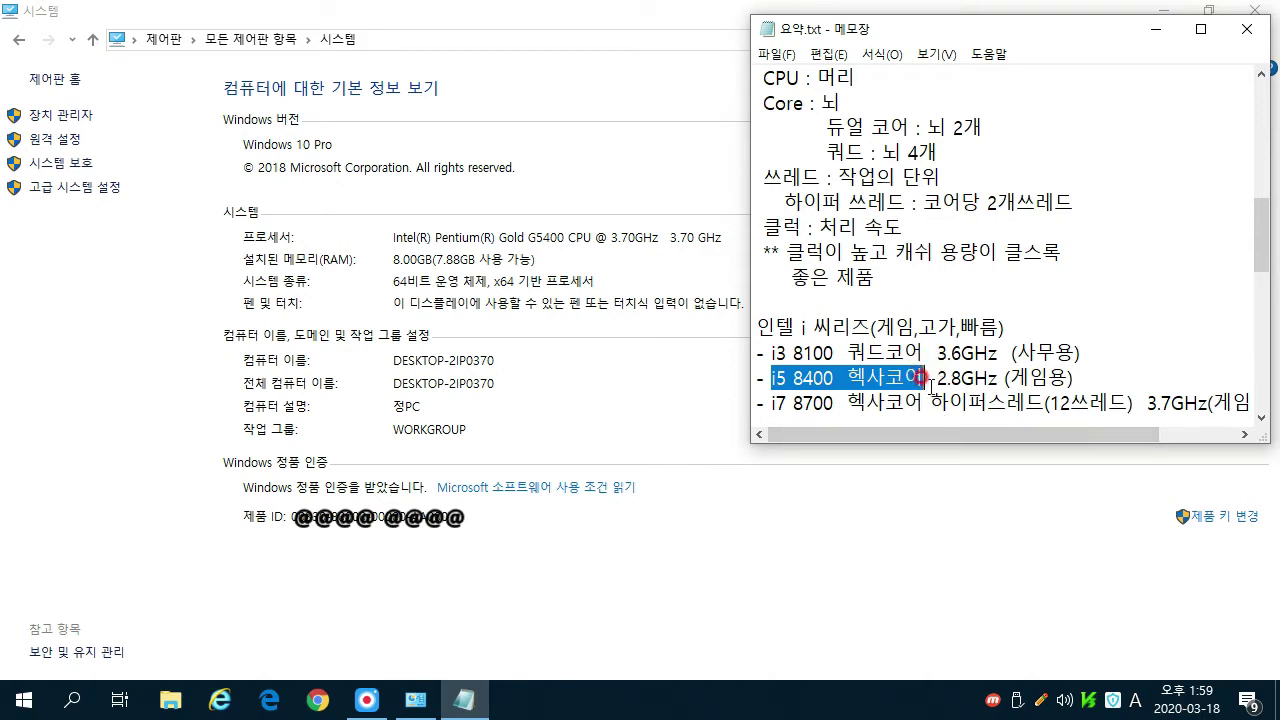
left_click_drag(938, 378, 962, 379)
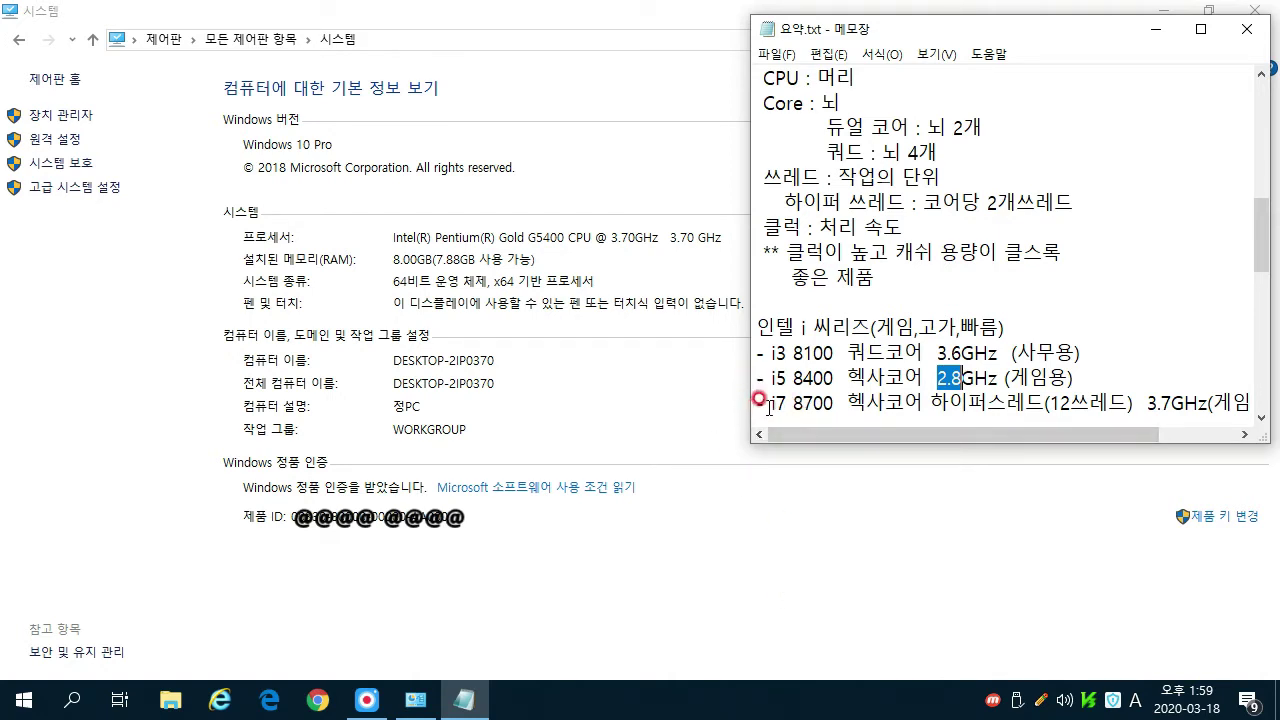
left_click_drag(766, 404, 1109, 413)
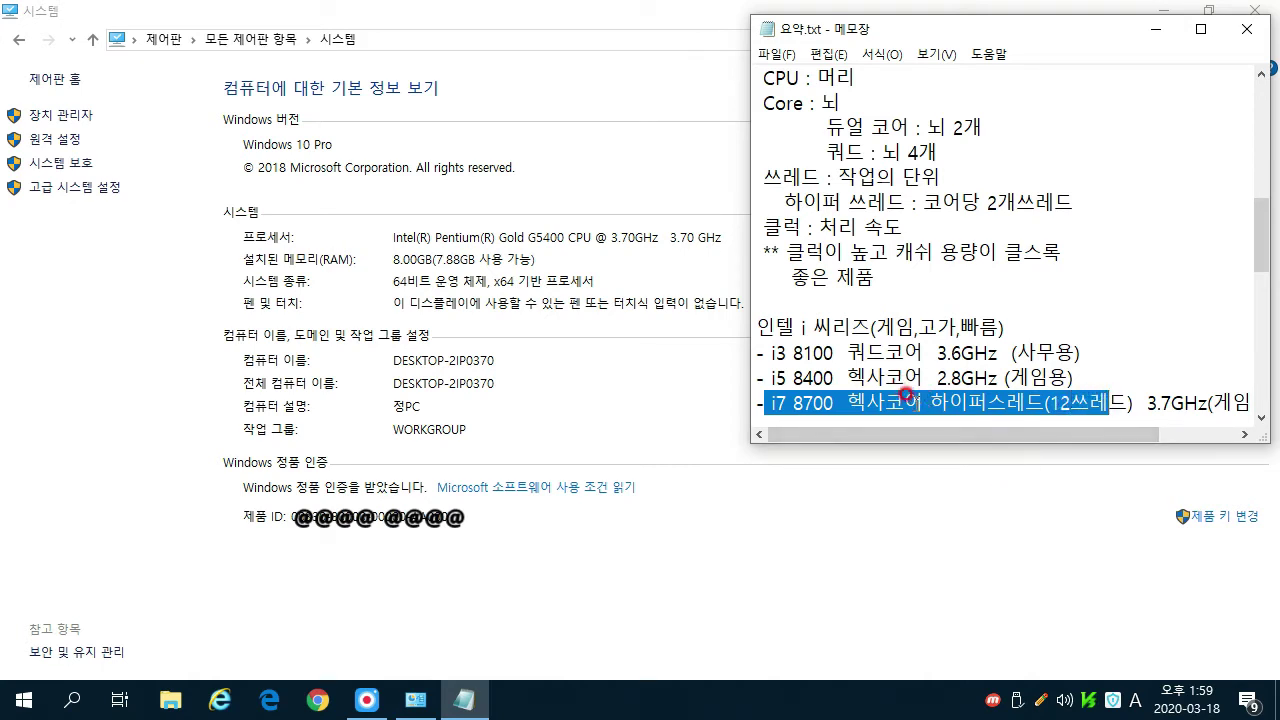
left_click(1140, 401)
left_click_drag(1140, 401, 1209, 401)
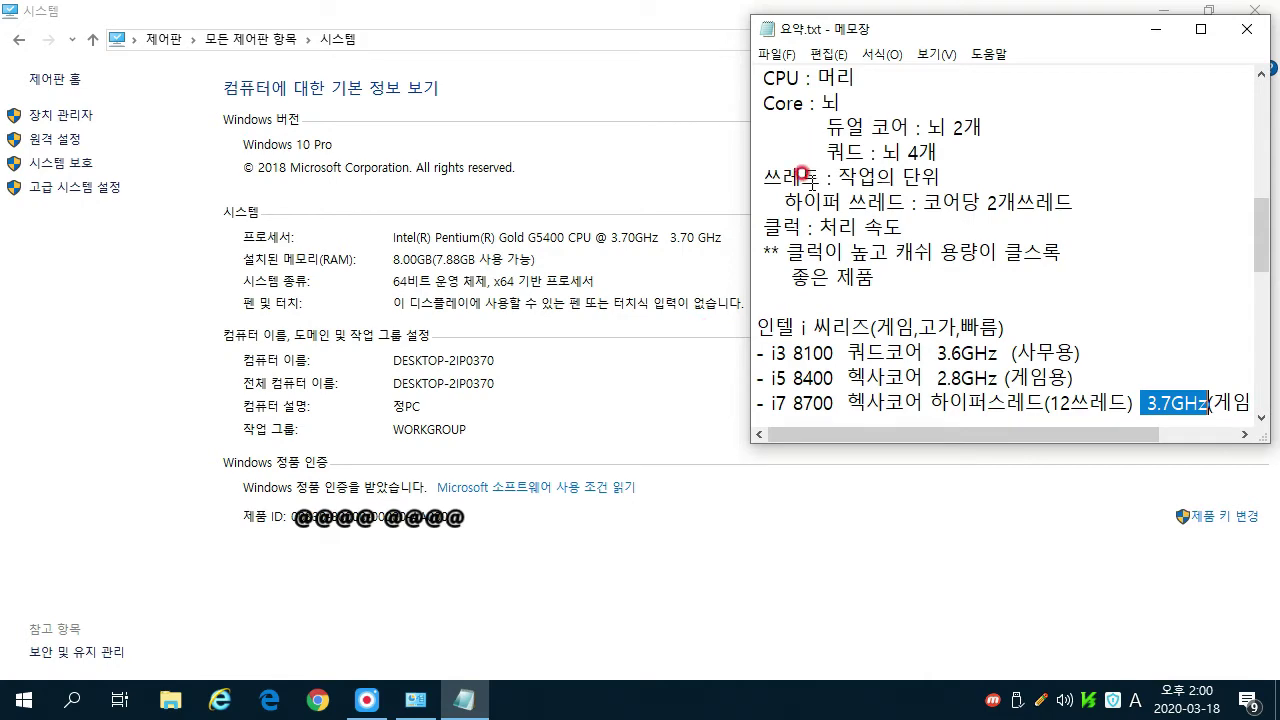
Return to the Control Panel System page and underline the 설치된 메모리(RAM) line in red
left_click(466, 704)
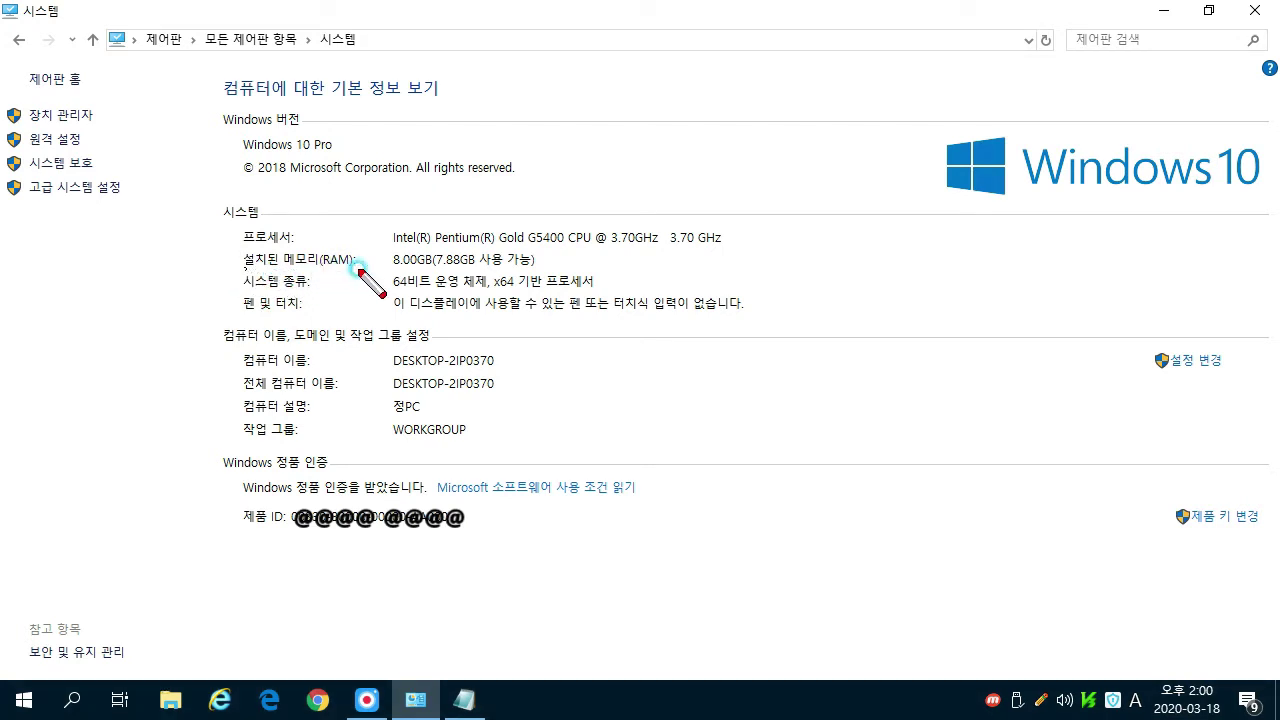
left_click(545, 266)
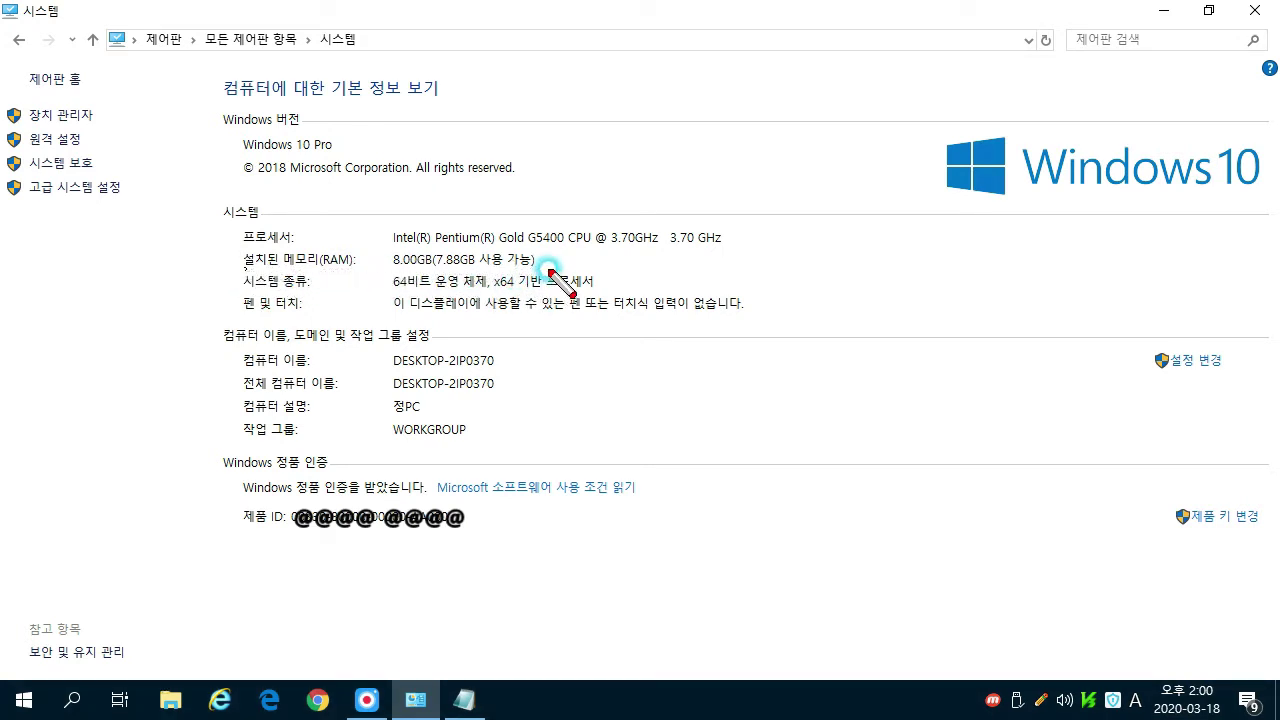
left_click_drag(549, 271, 549, 271)
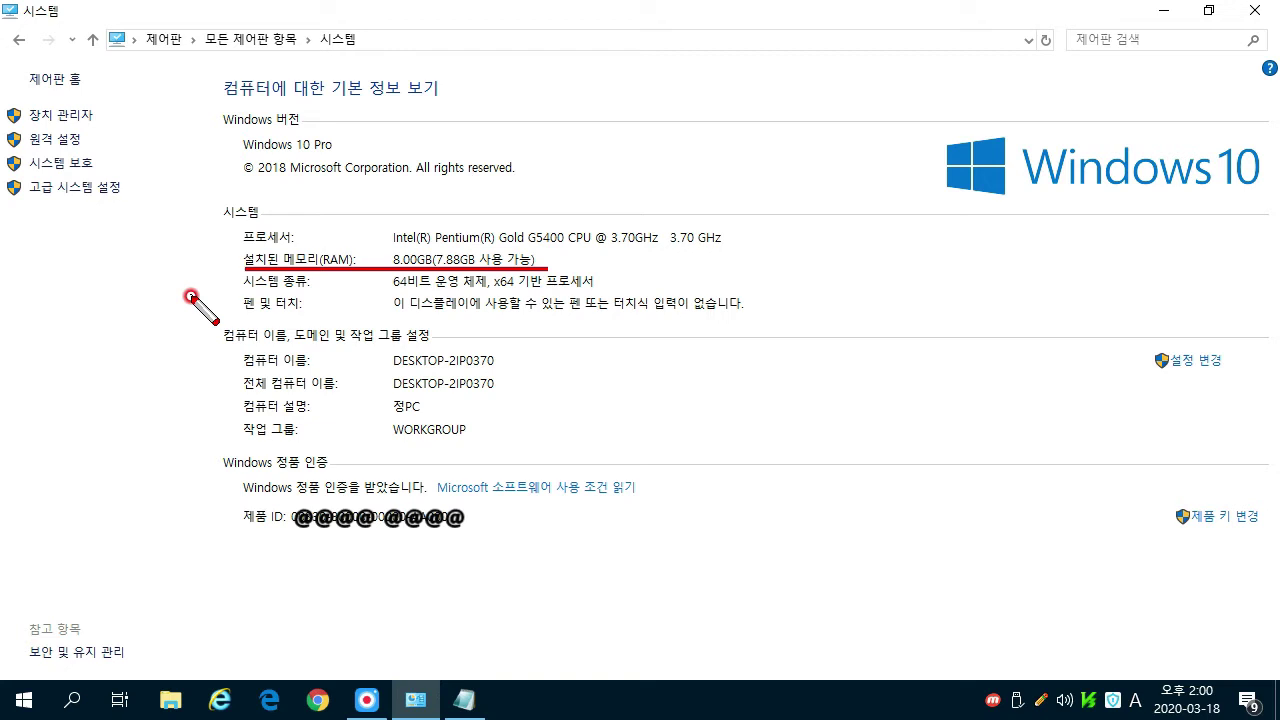
Bring up the RAM notes in 요약.txt and highlight the 캐쉬 (cache) label, the RAM label and the RAM definition
left_click(463, 700)
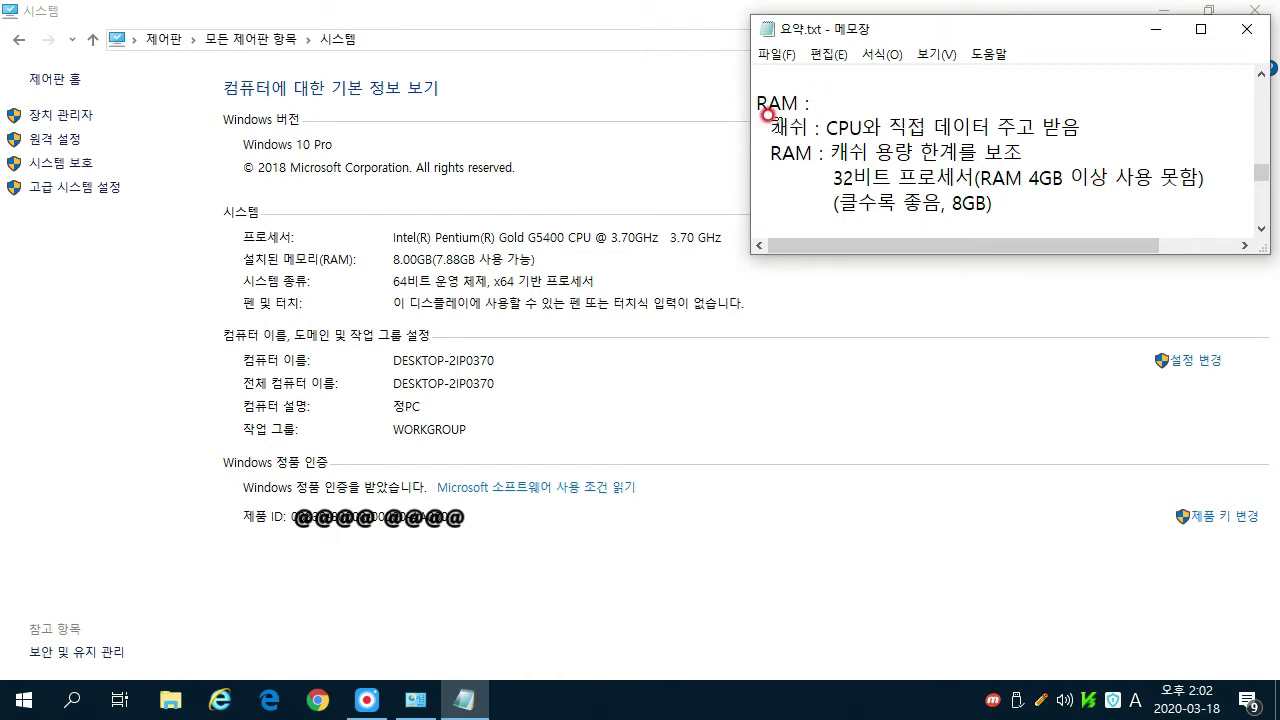
left_click_drag(770, 153, 816, 118)
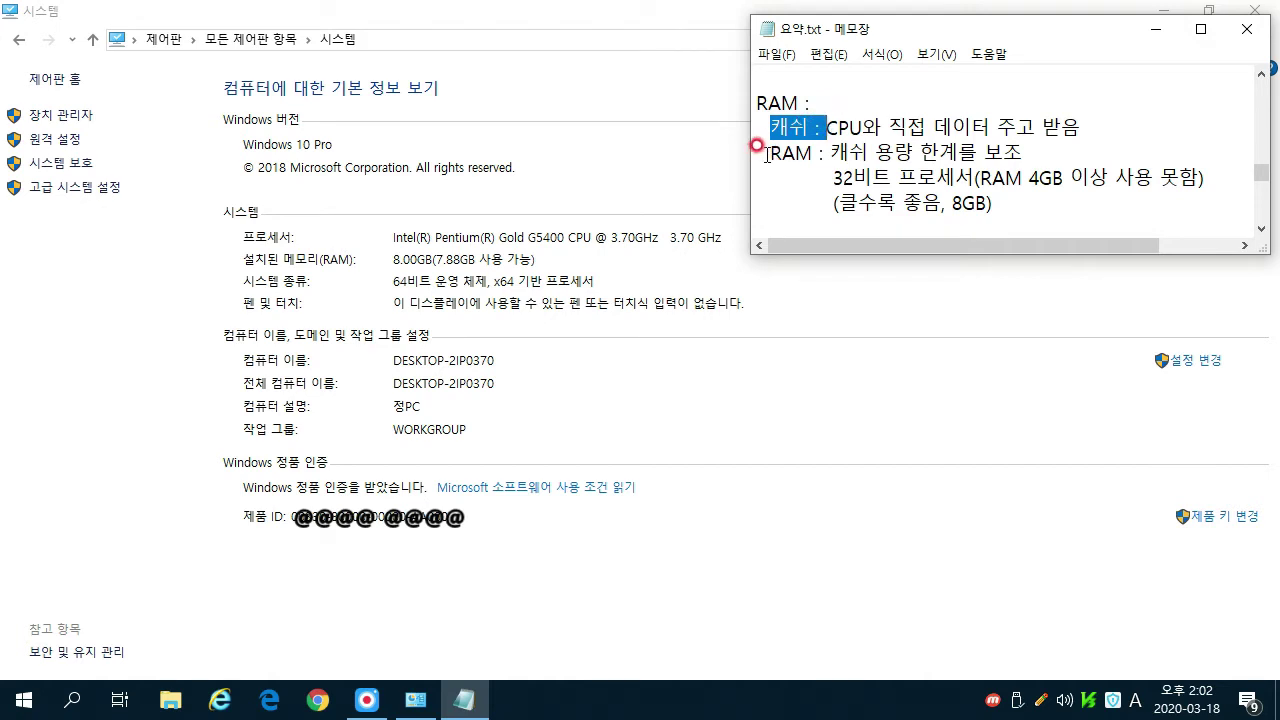
left_click_drag(766, 153, 814, 153)
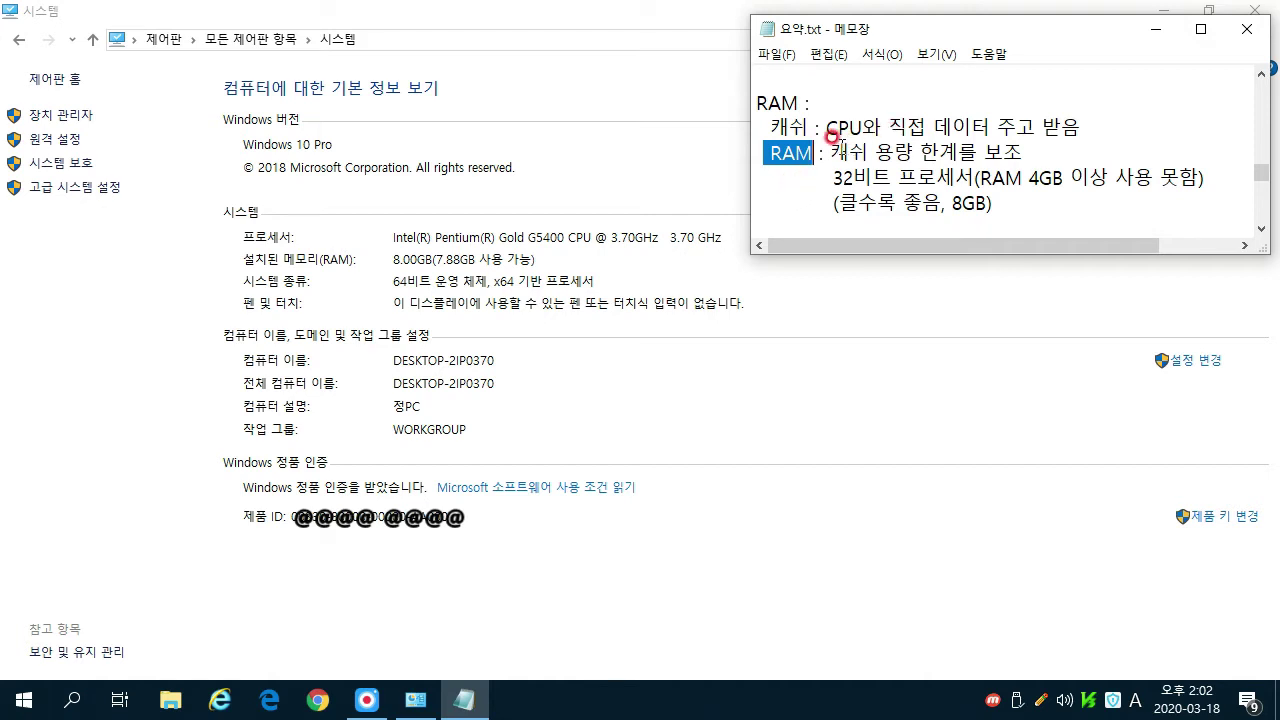
left_click_drag(832, 153, 1023, 152)
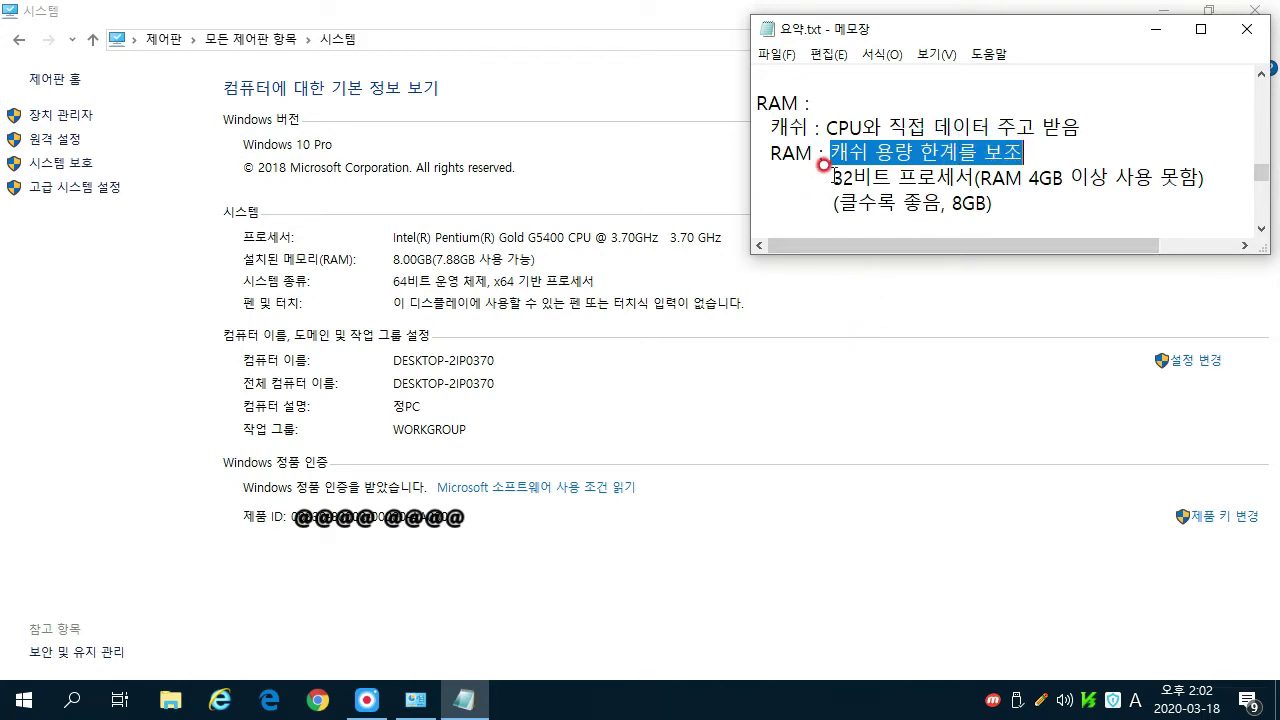
Highlight the 32비트 프로세서 note, check the System page, and highlight the "(클수록 좋음, 8GB)" note in 요약.txt
left_click_drag(826, 172, 974, 180)
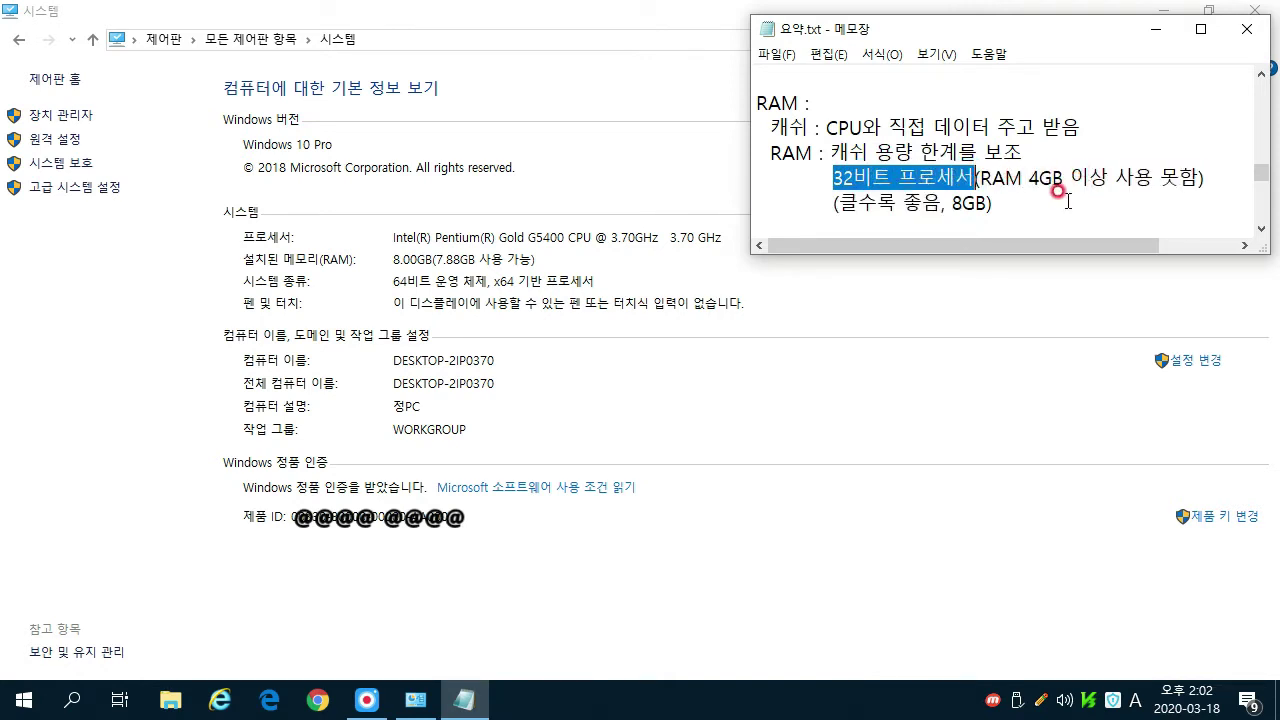
left_click(677, 187)
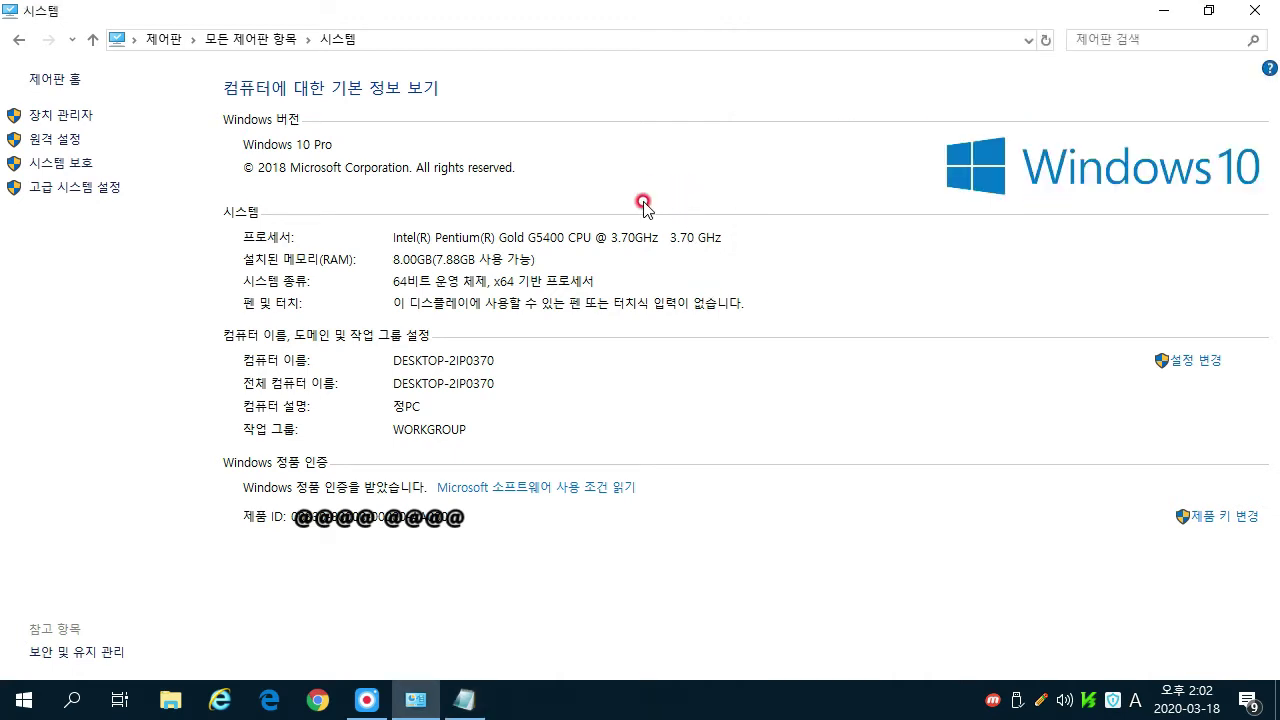
left_click(464, 705)
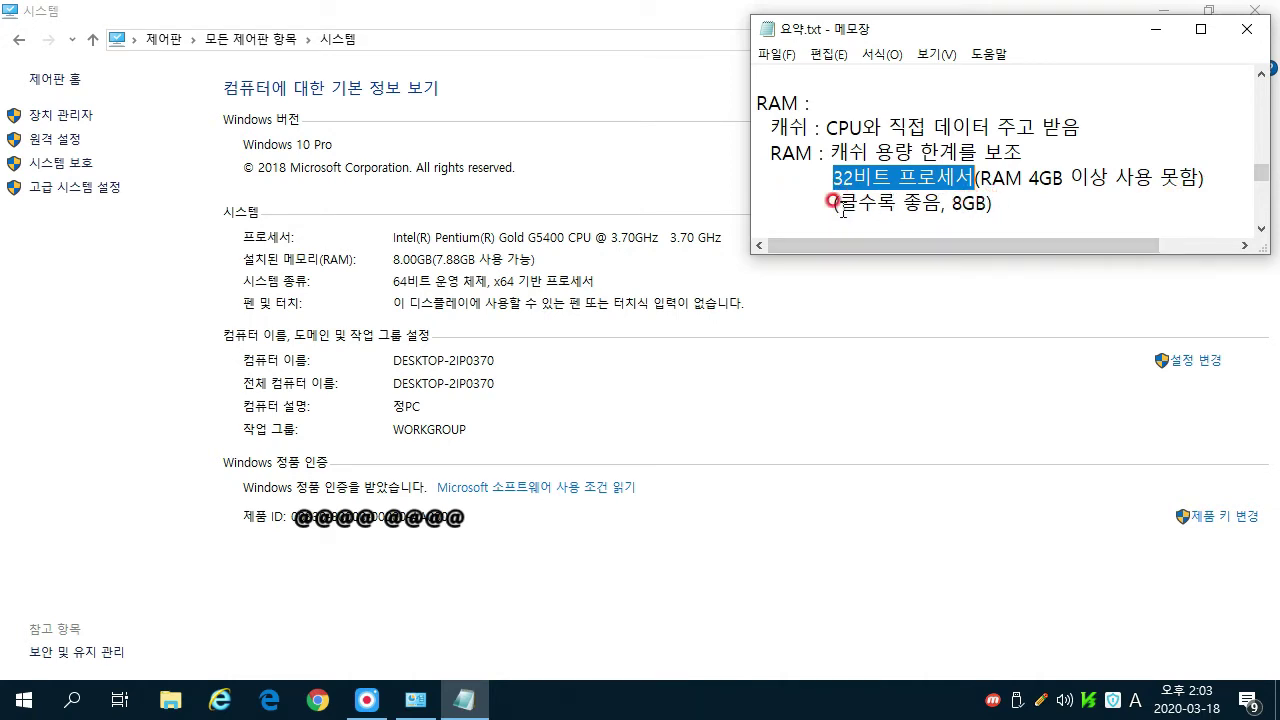
left_click_drag(832, 205, 988, 210)
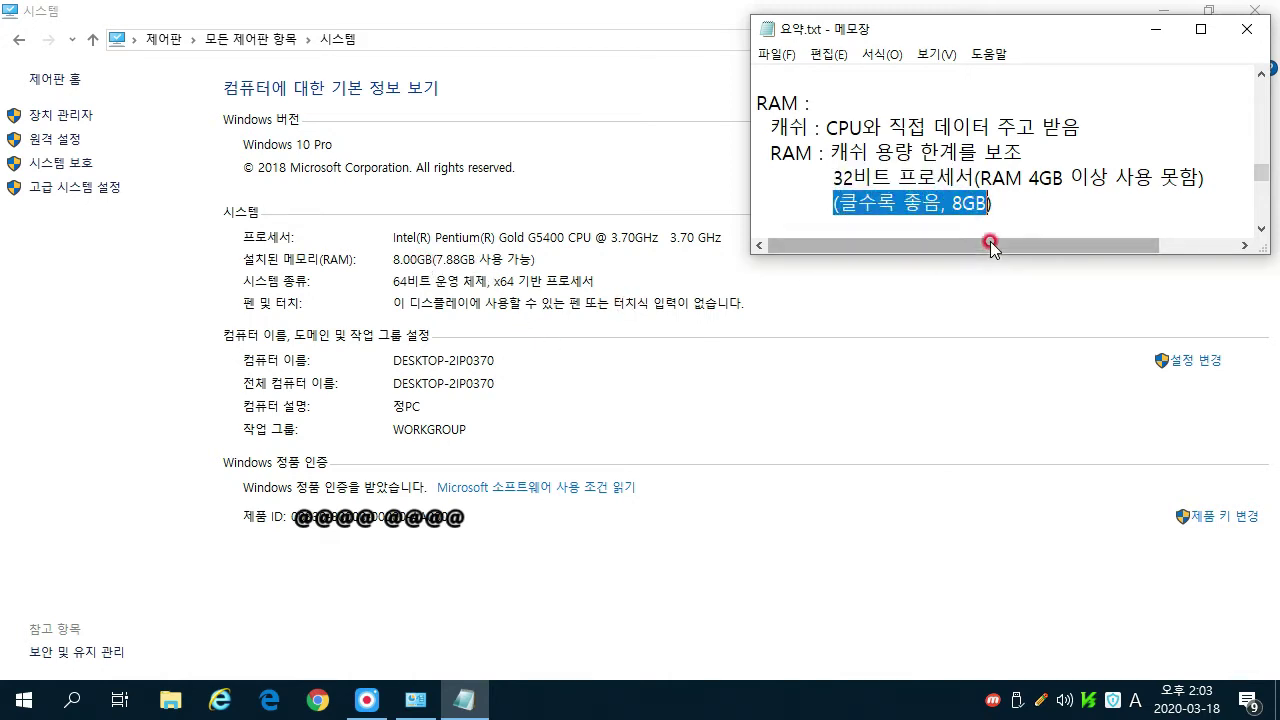
On the System page, underline the 시스템 종류 line, the G5400 CPU text in the processor line and the 펜 및 터치 label
left_click(880, 329)
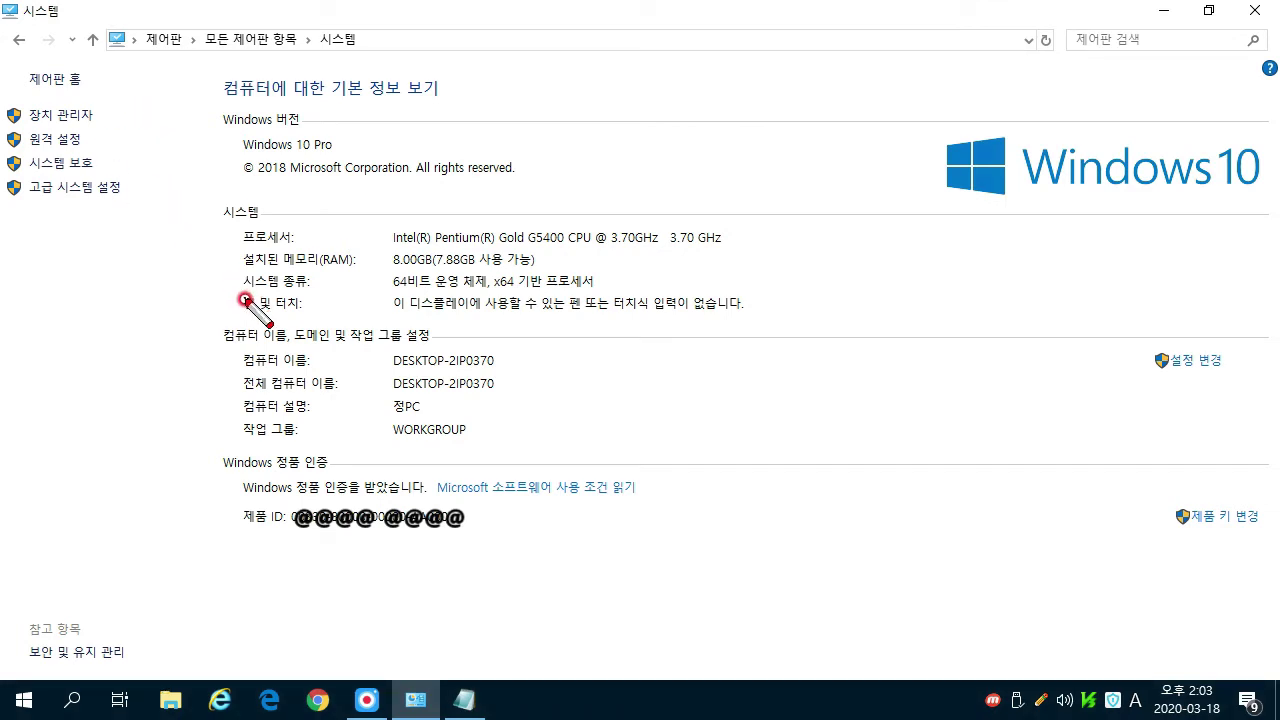
left_click_drag(322, 288, 604, 291)
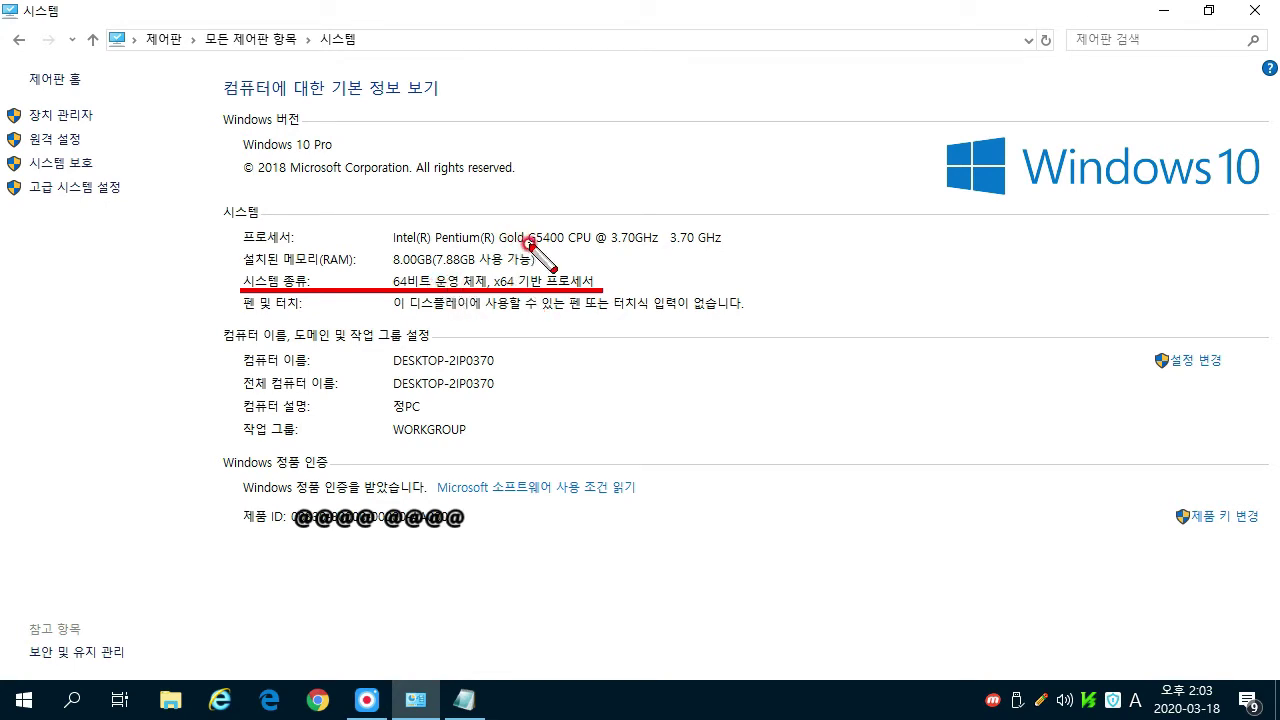
left_click_drag(524, 243, 603, 249)
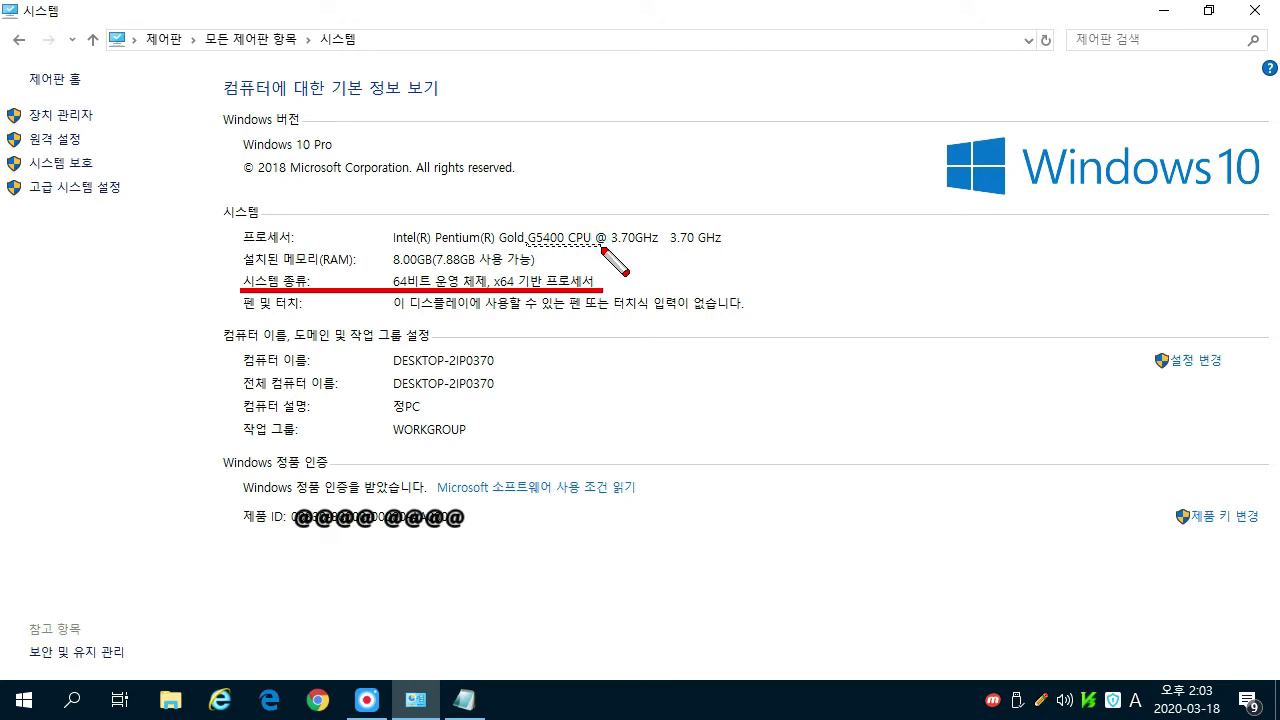
left_click_drag(602, 246, 604, 247)
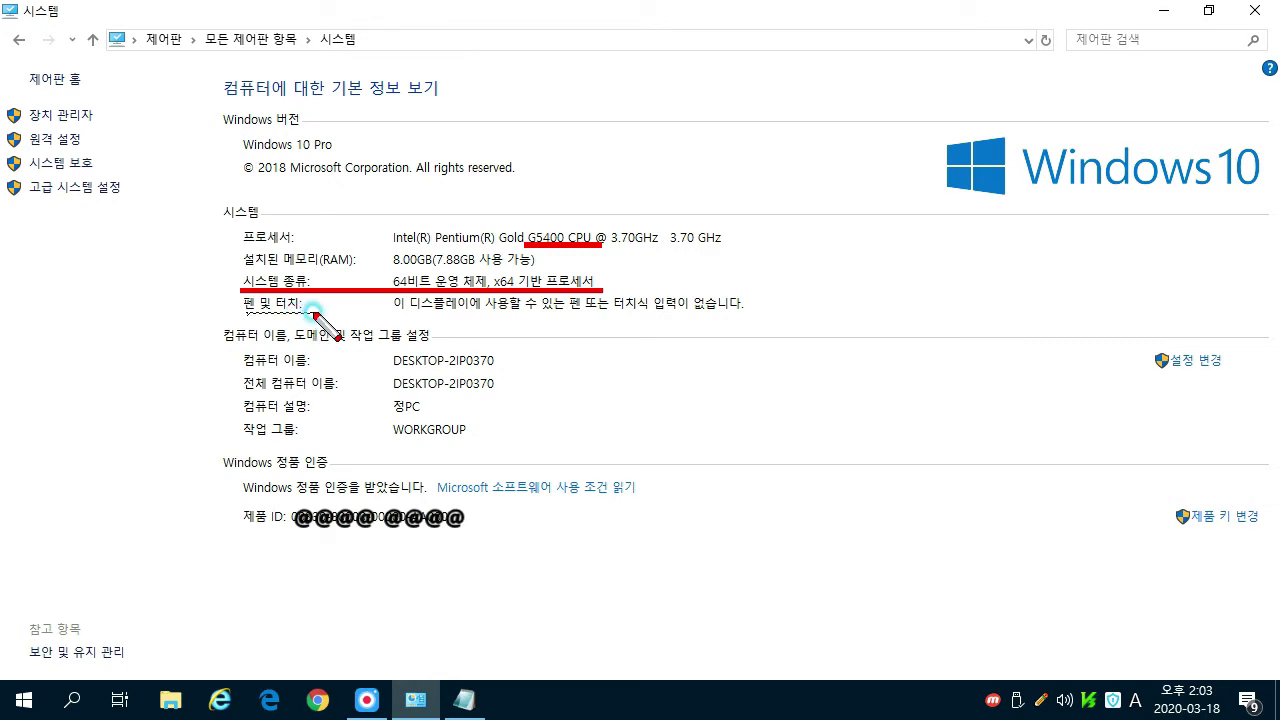
left_click_drag(245, 311, 313, 311)
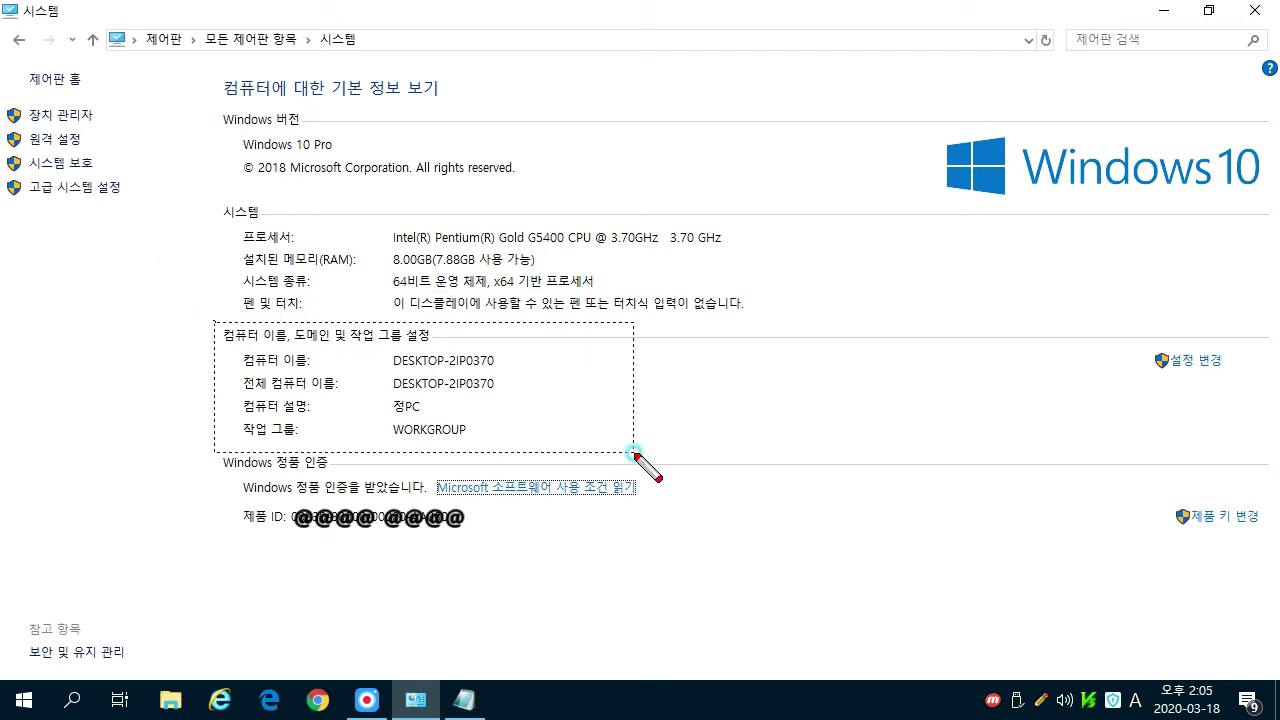
Box the computer name, domain and workgroup section in red, underline its 작업 그룹 line, and clear the marks
left_click_drag(633, 452, 634, 452)
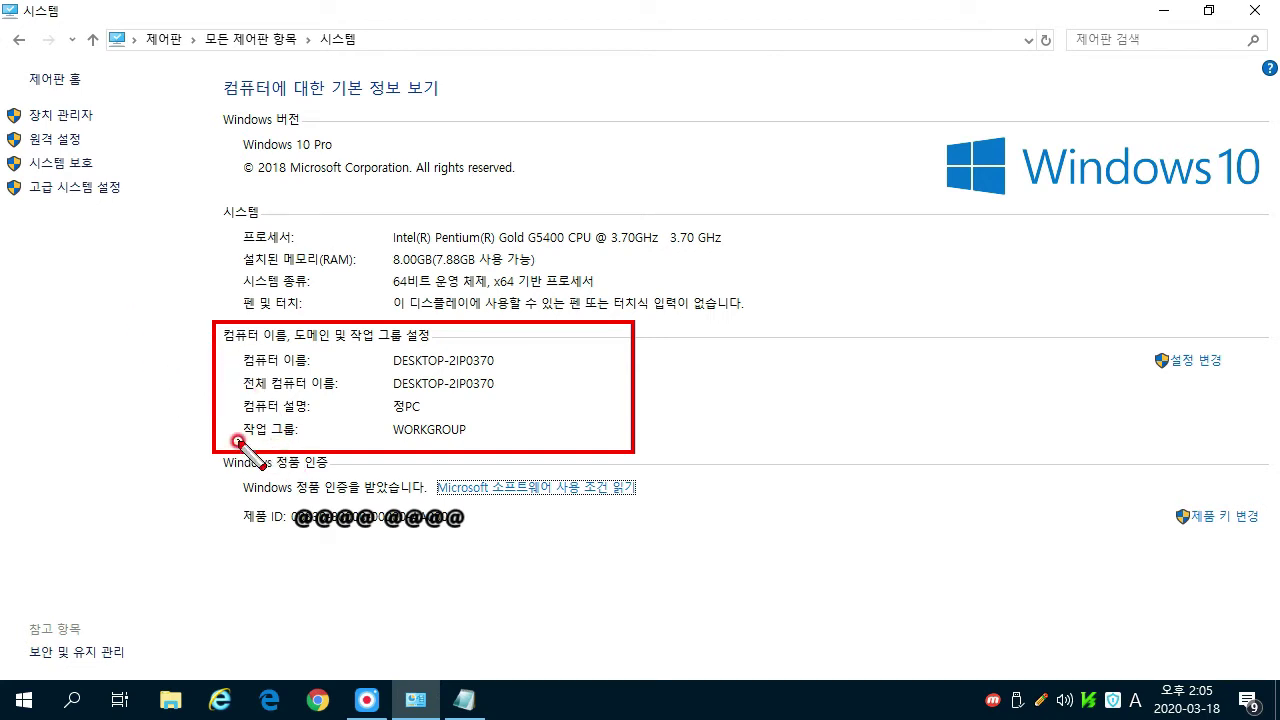
left_click_drag(247, 443, 466, 440)
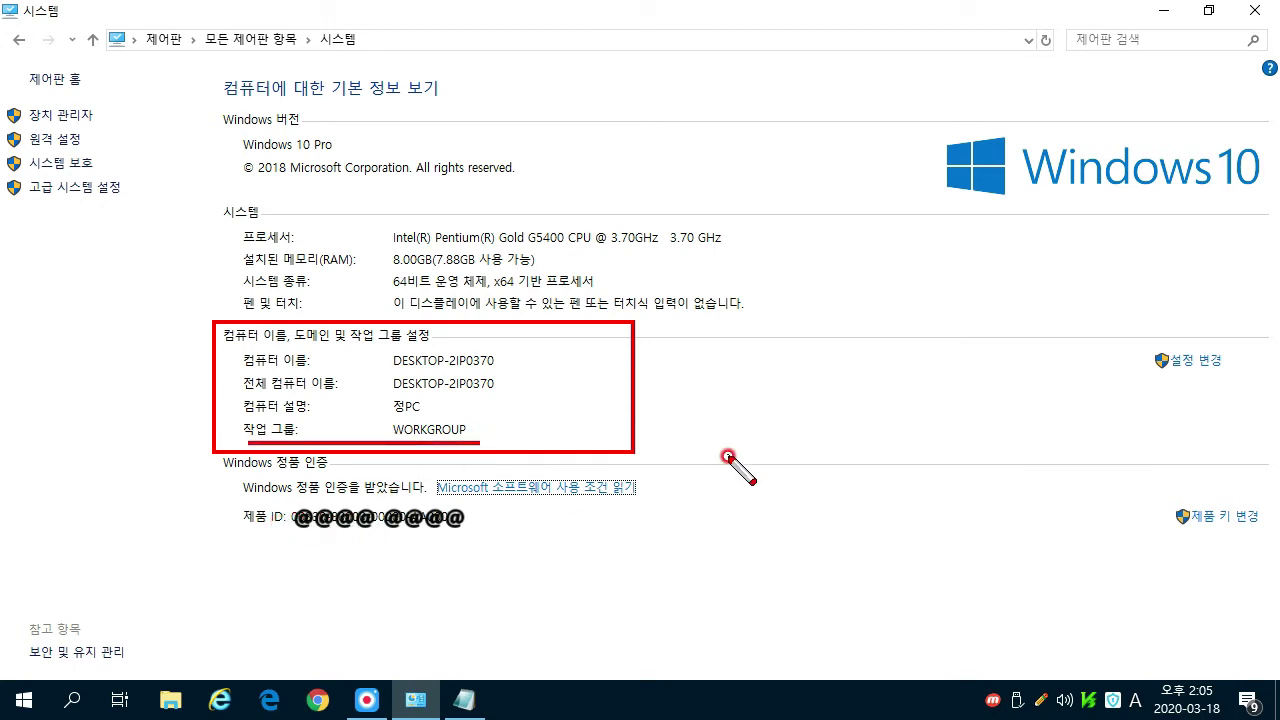
key("Escape")
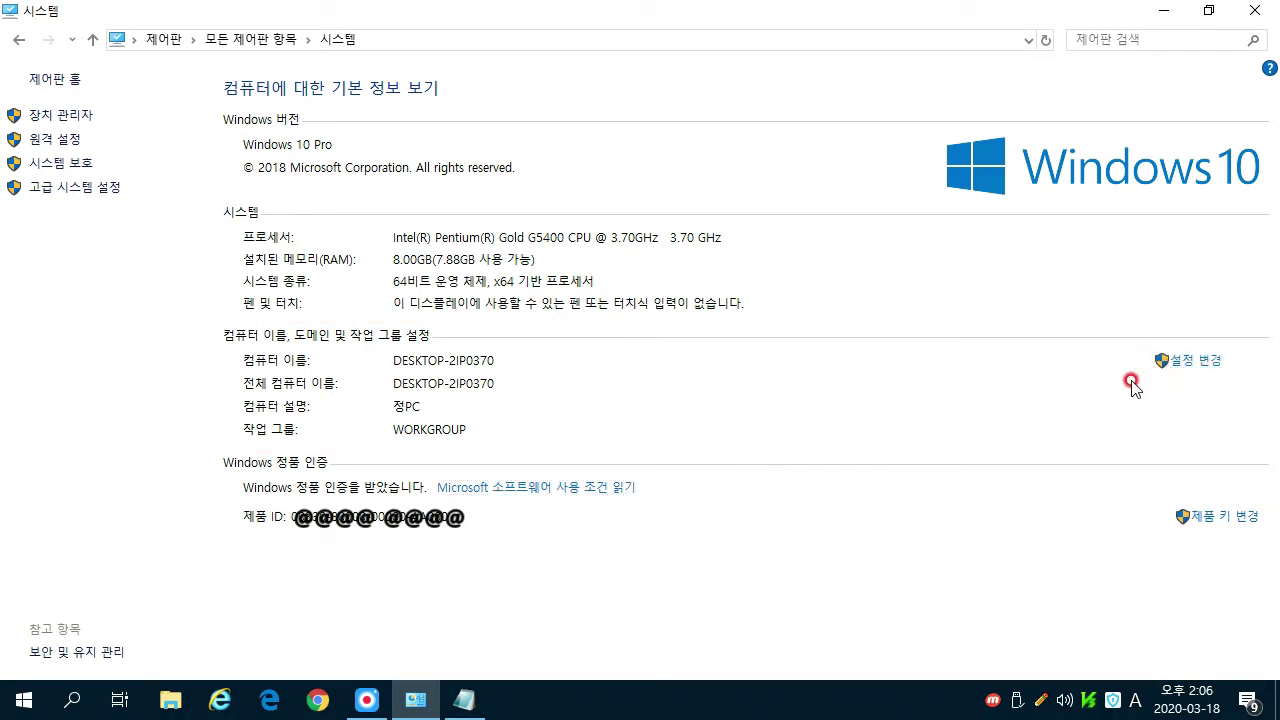
Open the computer name/domain change settings and enter the person's name in Korean as the new computer name
left_click(1195, 366)
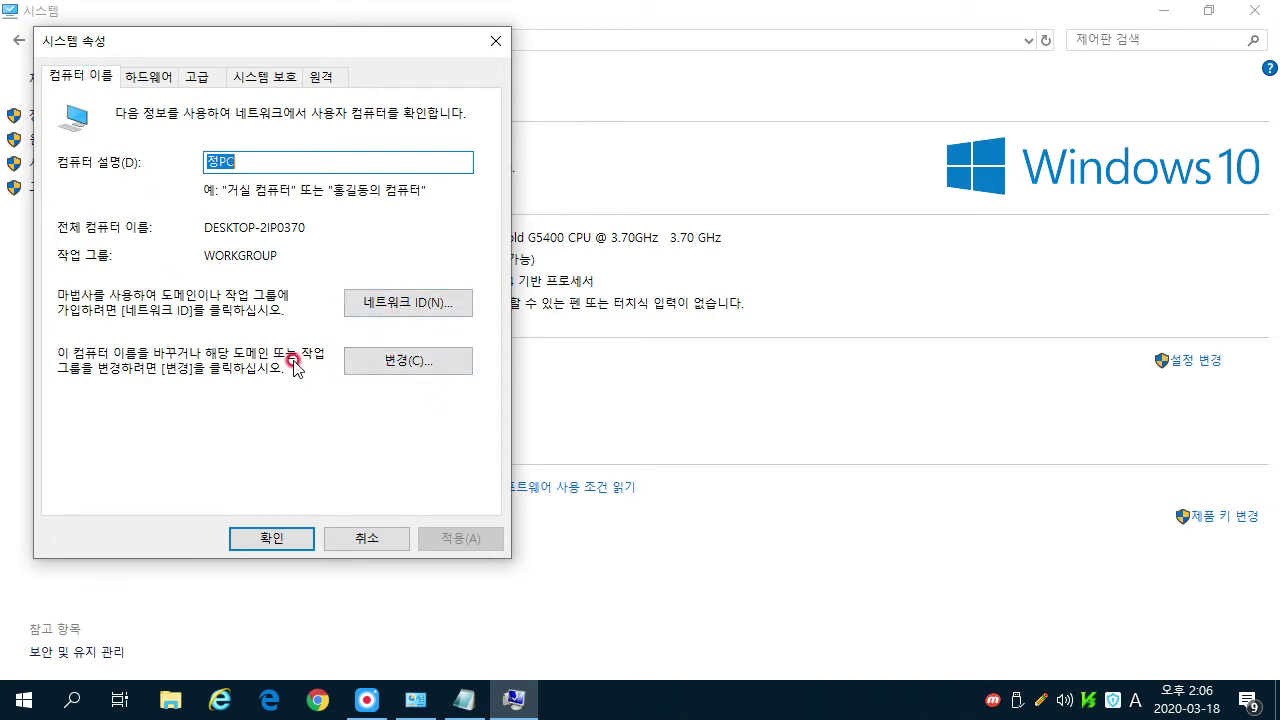
left_click(378, 362)
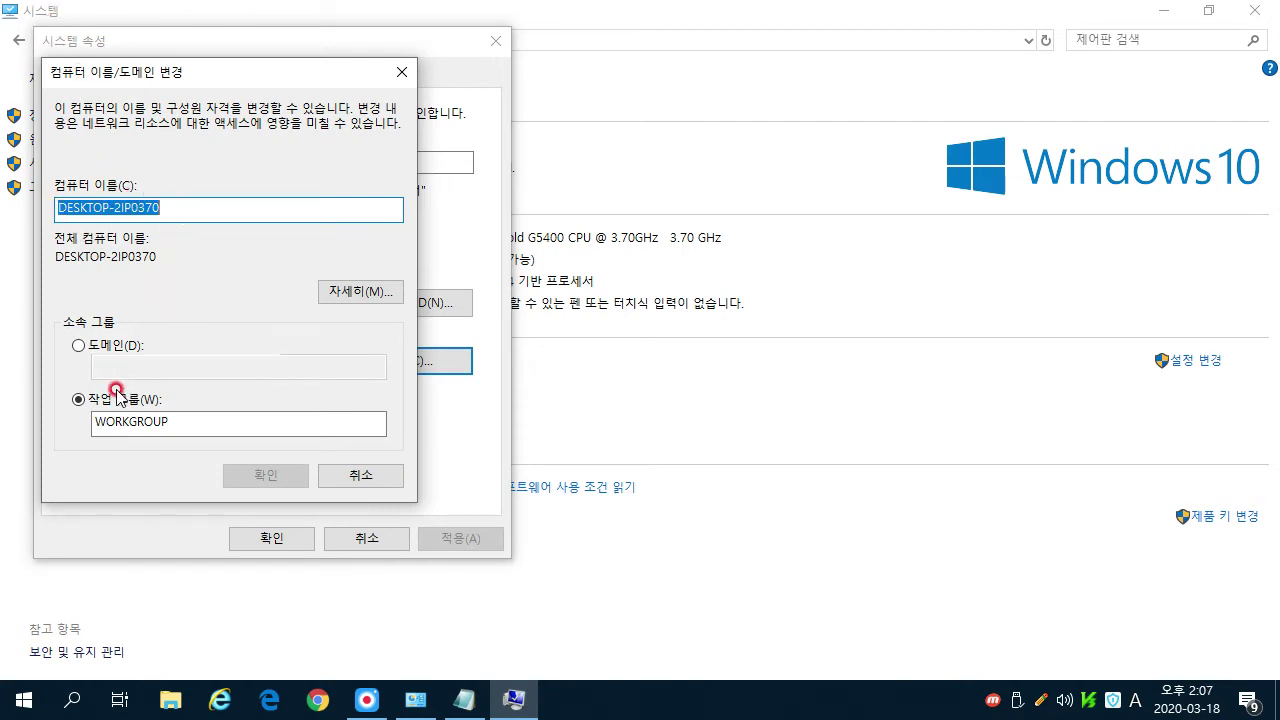
key("Hangul")
type("홍길동")
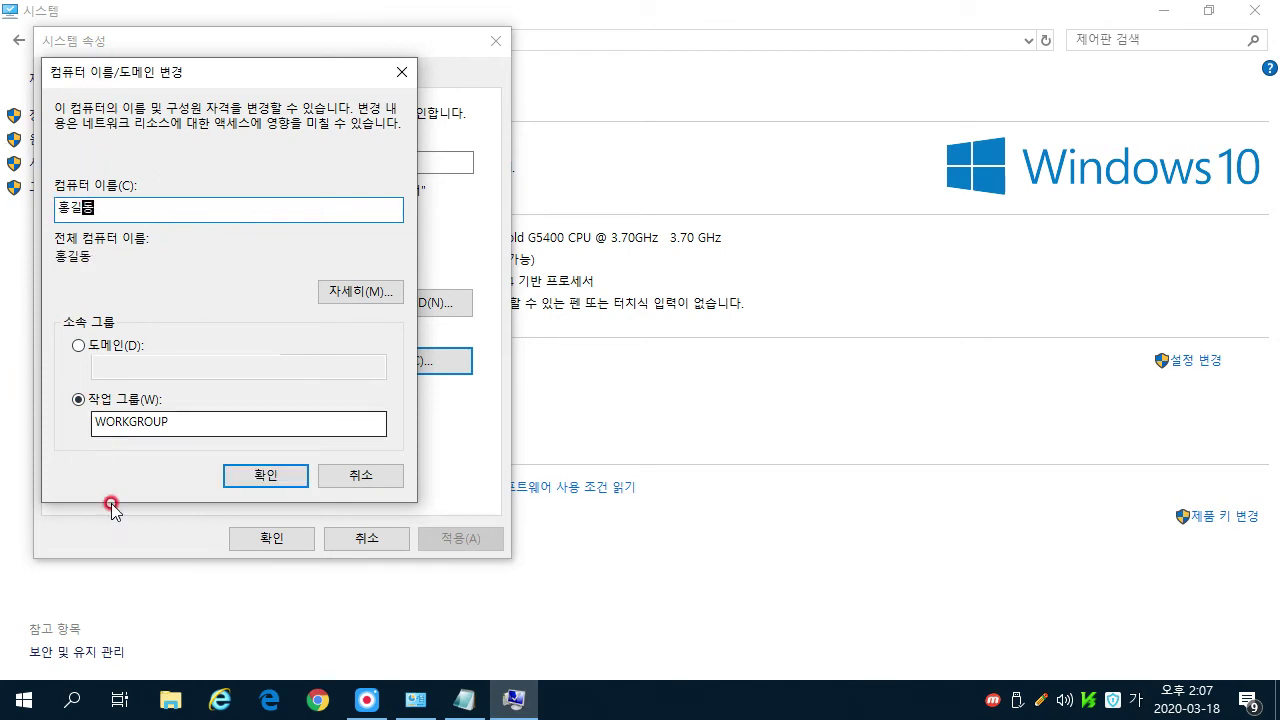
Set the workgroup to 총무부 and confirm the computer name and workgroup changes
left_click_drag(178, 418, 97, 436)
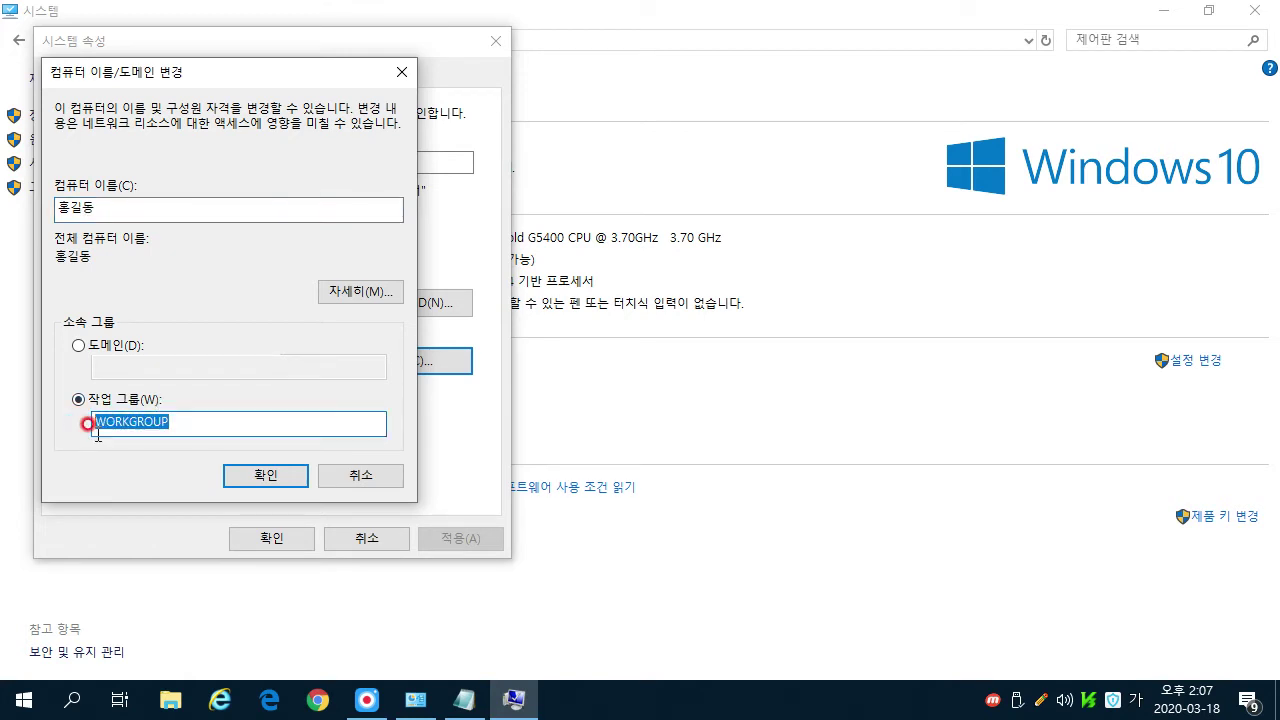
type("홍")
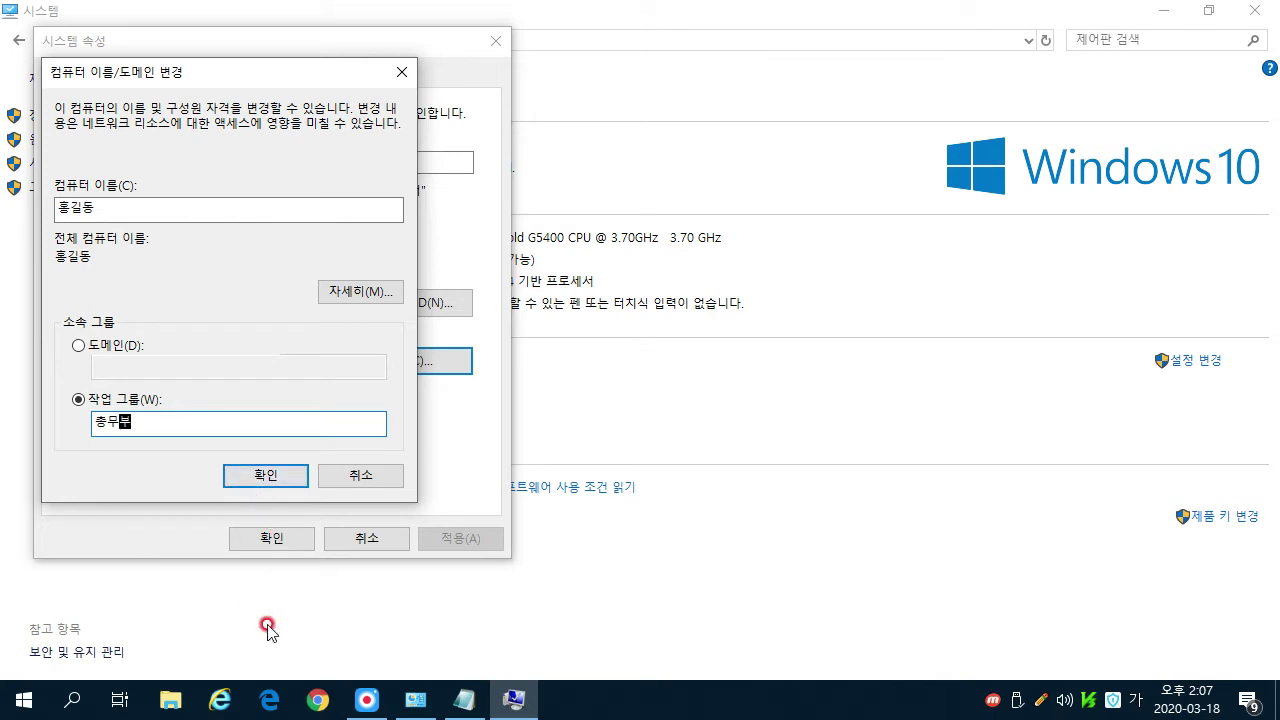
left_click(265, 476)
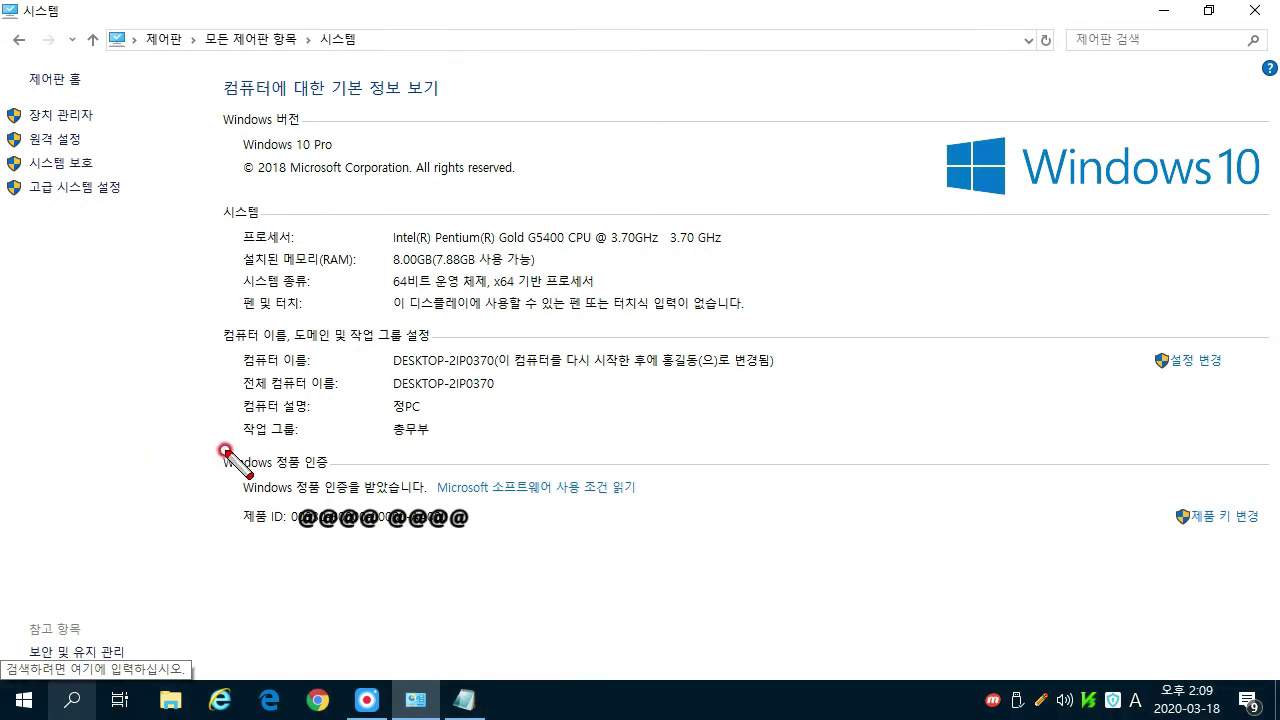
Draw a red box around the Windows 정품 인증 (activation) section on the System page
mouse_move(214, 450)
left_mouse_down()
mouse_move(236, 538)
mouse_move(682, 548)
mouse_move(695, 532)
left_mouse_up()
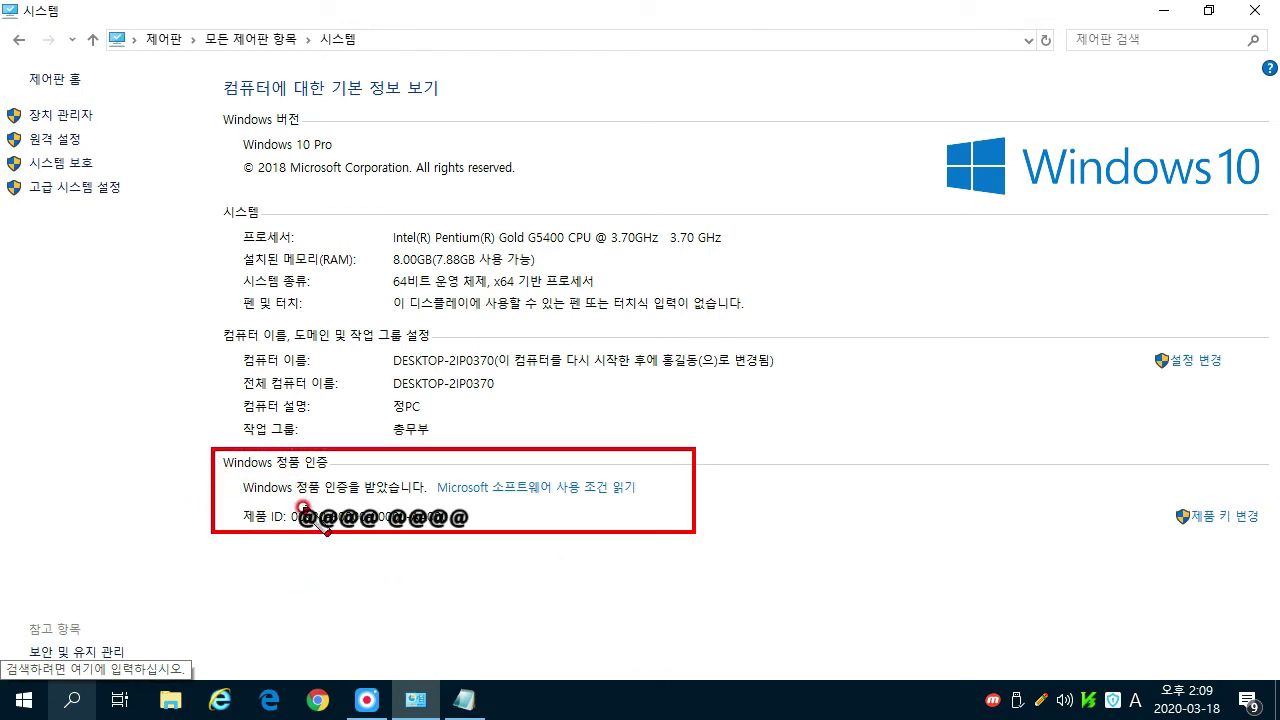
Underline the Windows activation status and 제품 ID lines in red, and clear all marks from the System page
left_click_drag(243, 494, 436, 496)
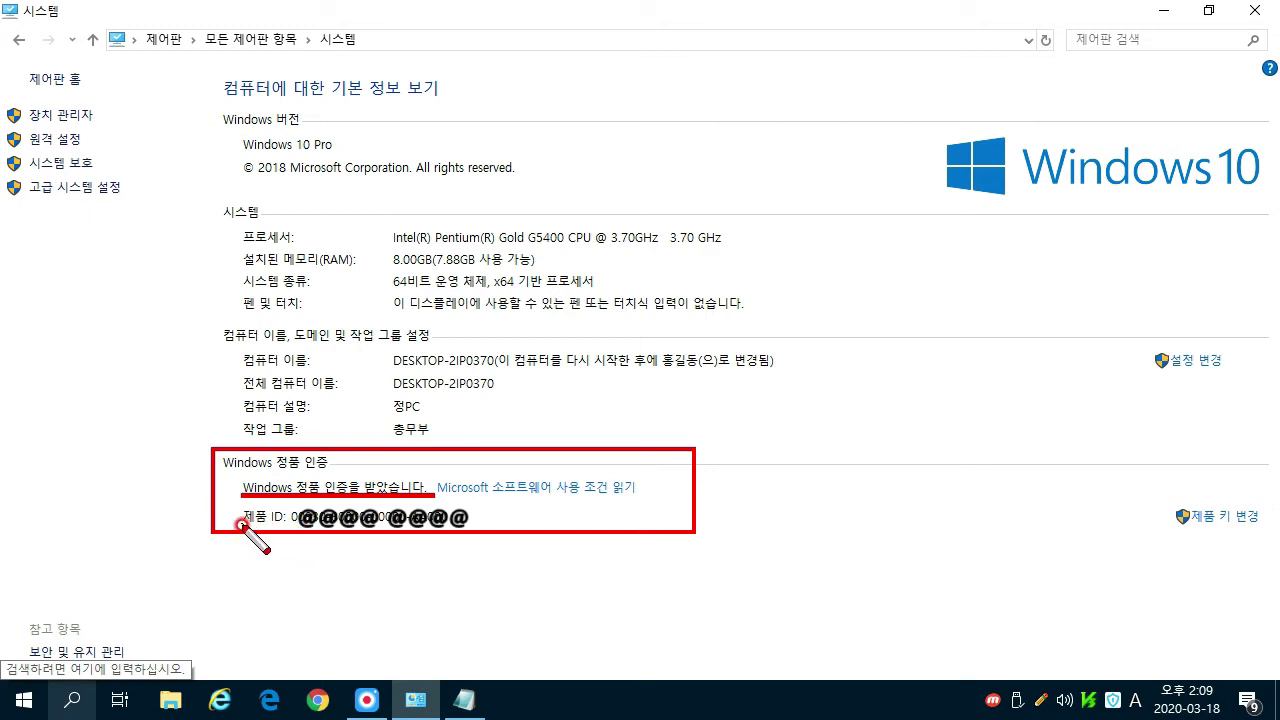
left_click_drag(244, 523, 444, 529)
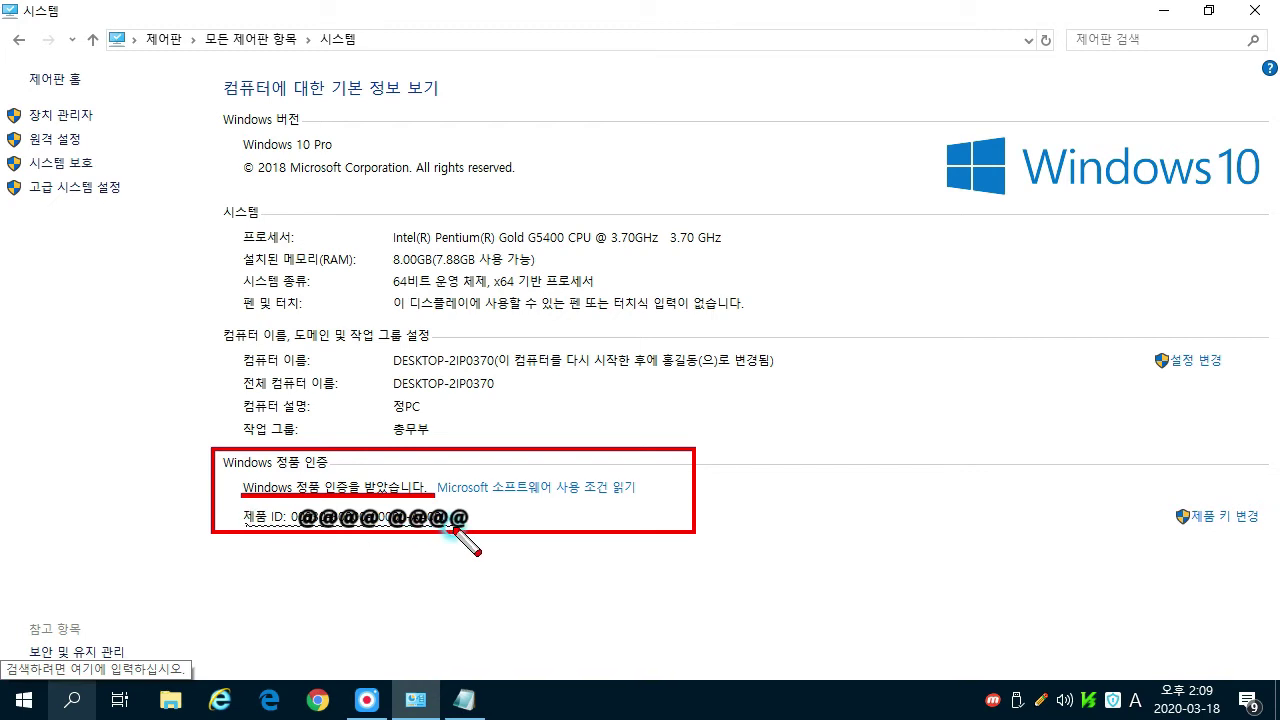
left_click_drag(455, 528, 464, 526)
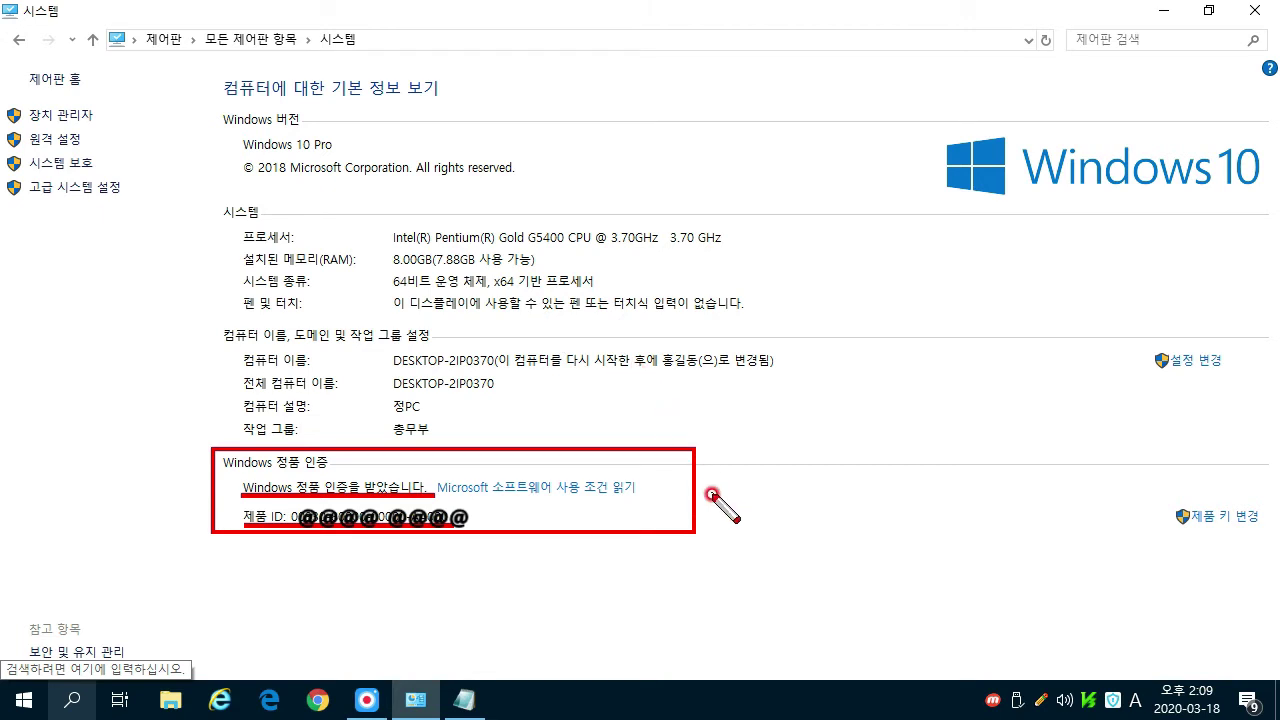
key("Escape")
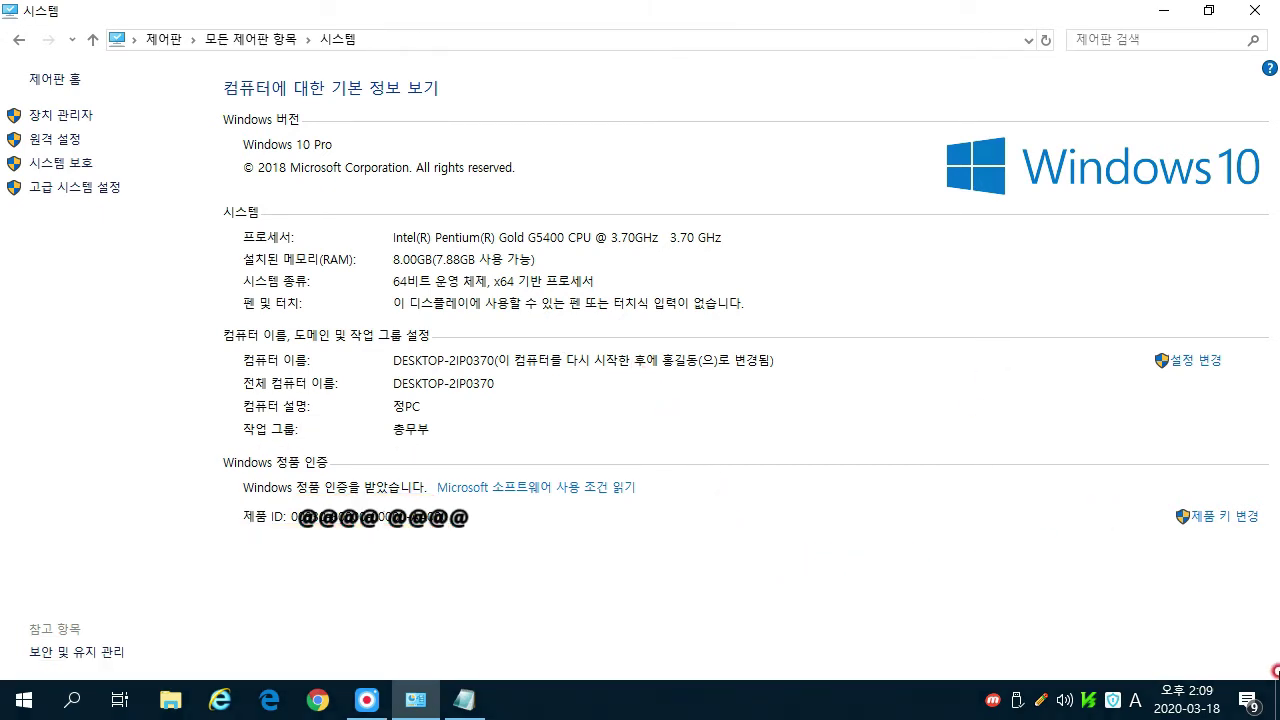
Open the product key entry dialog through 제품 키 변경, cancel it without entering a key, and return to the System window
left_click(1208, 520)
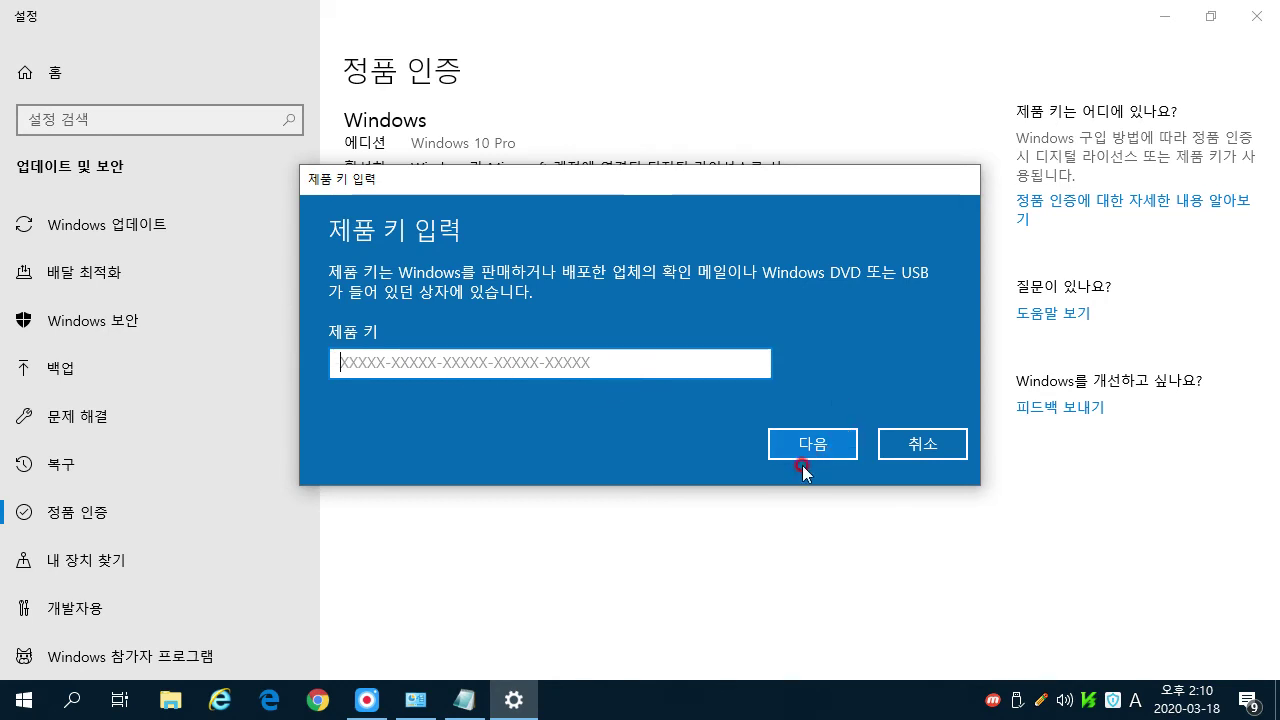
left_click(937, 447)
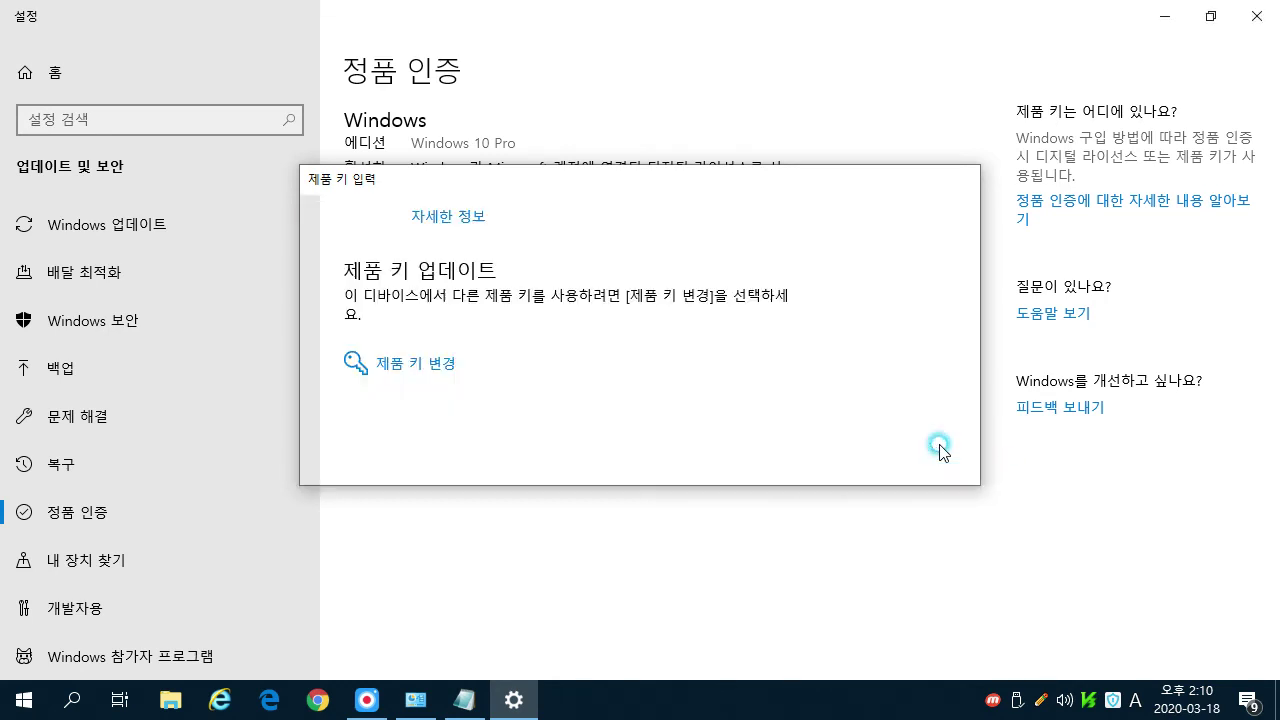
left_click(415, 700)
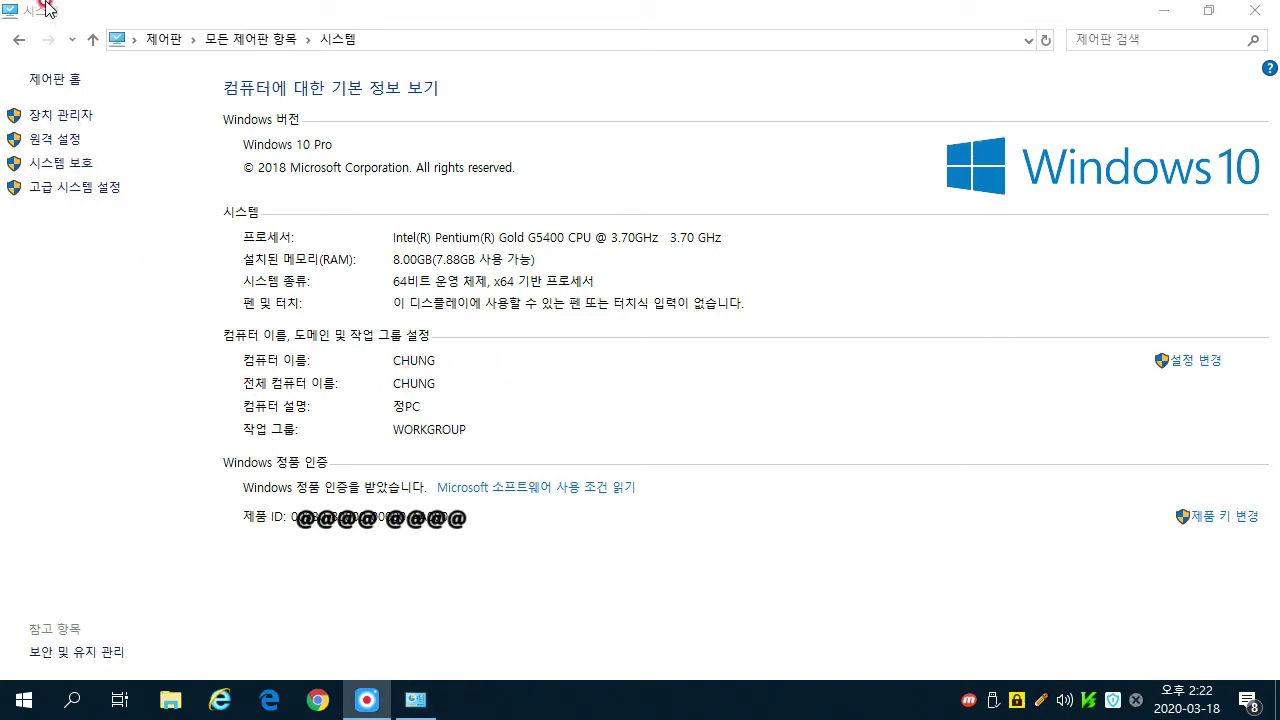
Open Device Manager (장치 관리자) from the System page and move its window slightly upward
left_click(84, 118)
left_click(60, 116)
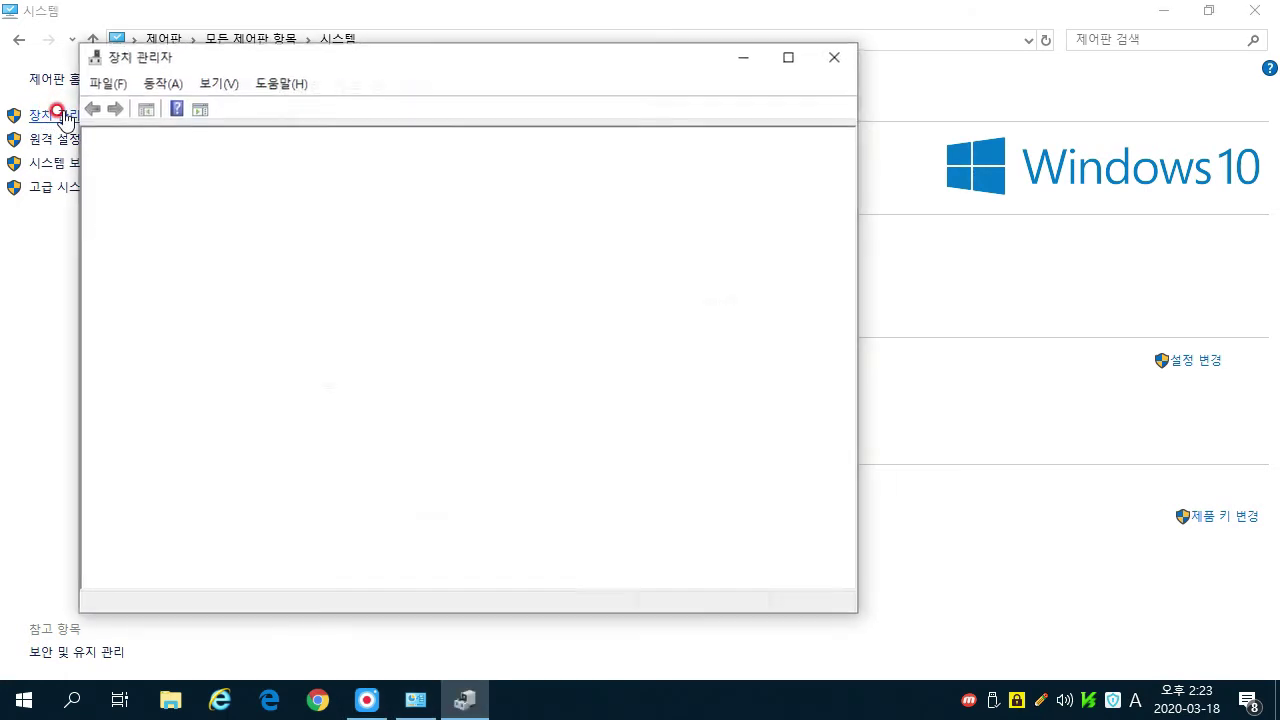
left_click_drag(451, 57, 468, 29)
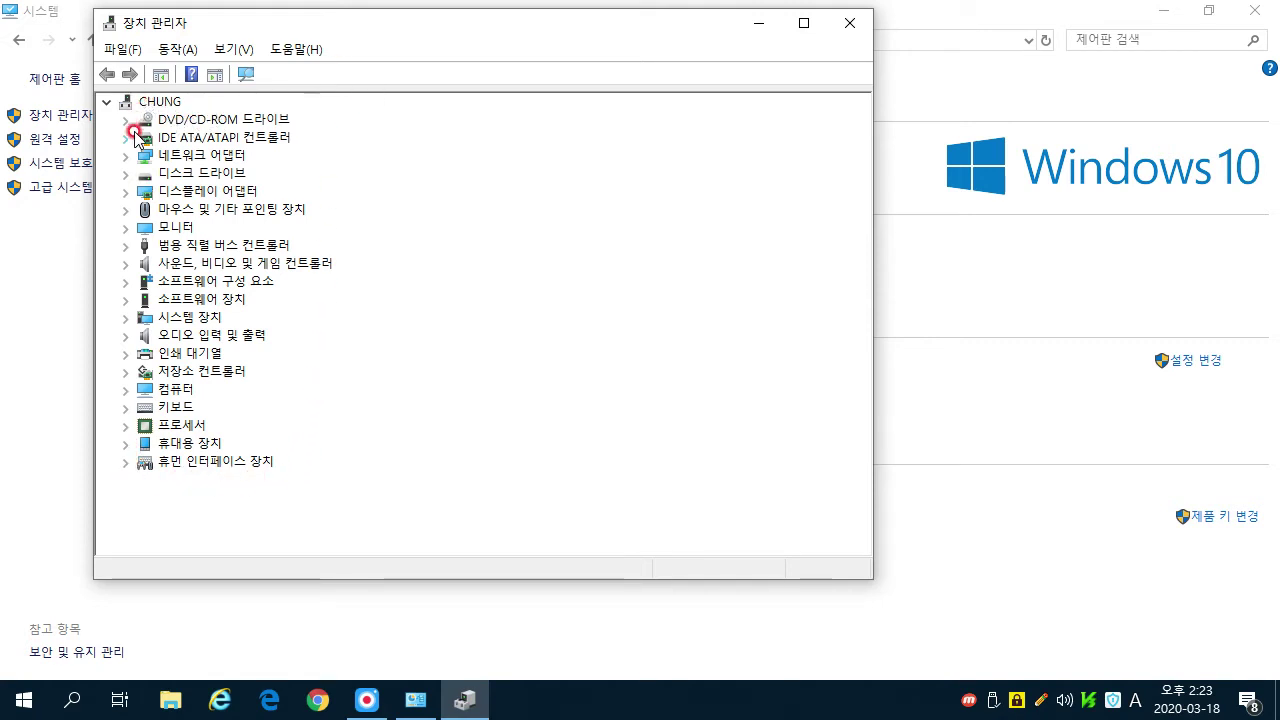
Expand the DVD/CD-ROM 드라이브 category and select the HL-DT-ST DVDRAM GH24NS90 drive
left_click(203, 121)
double_click(203, 121)
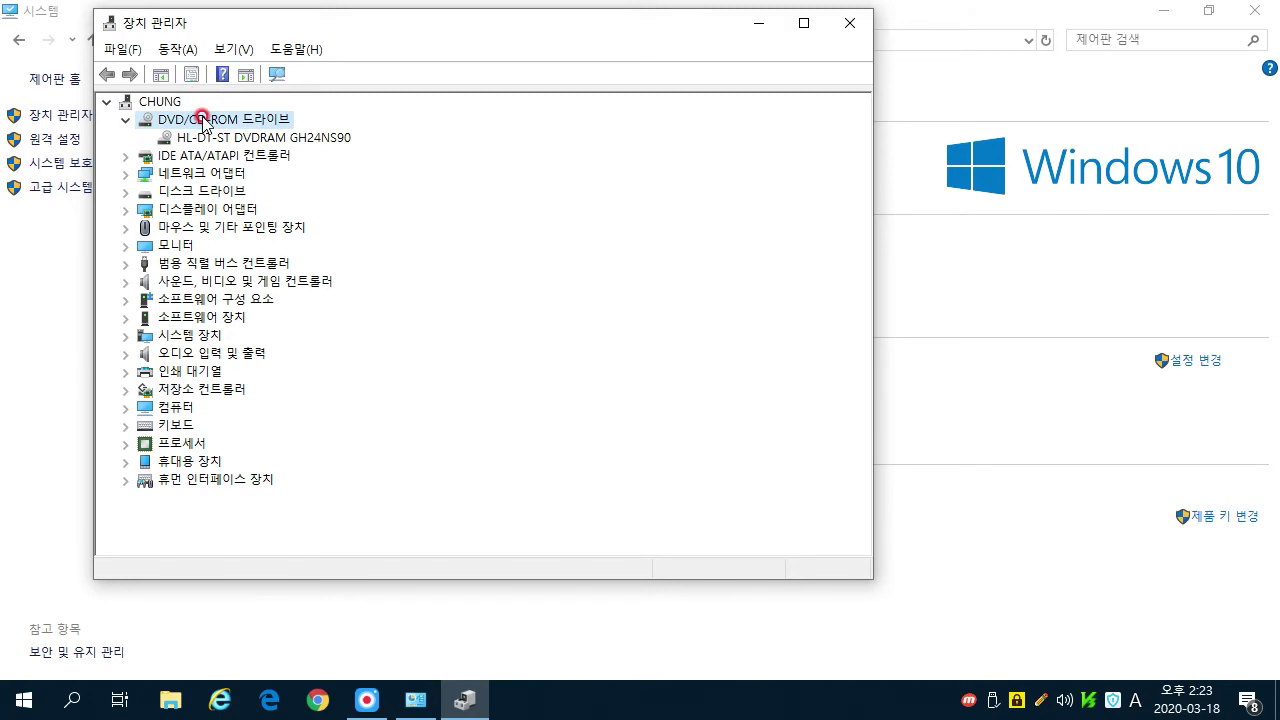
left_click(172, 145)
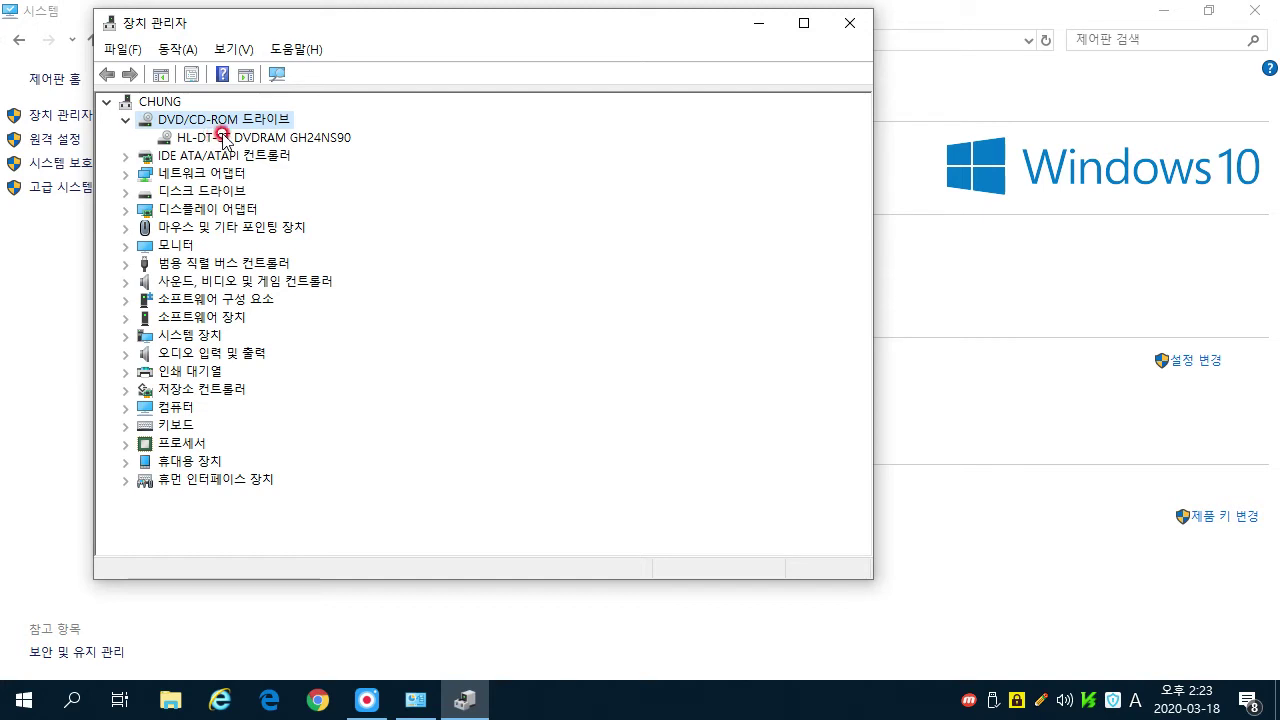
left_click(270, 141)
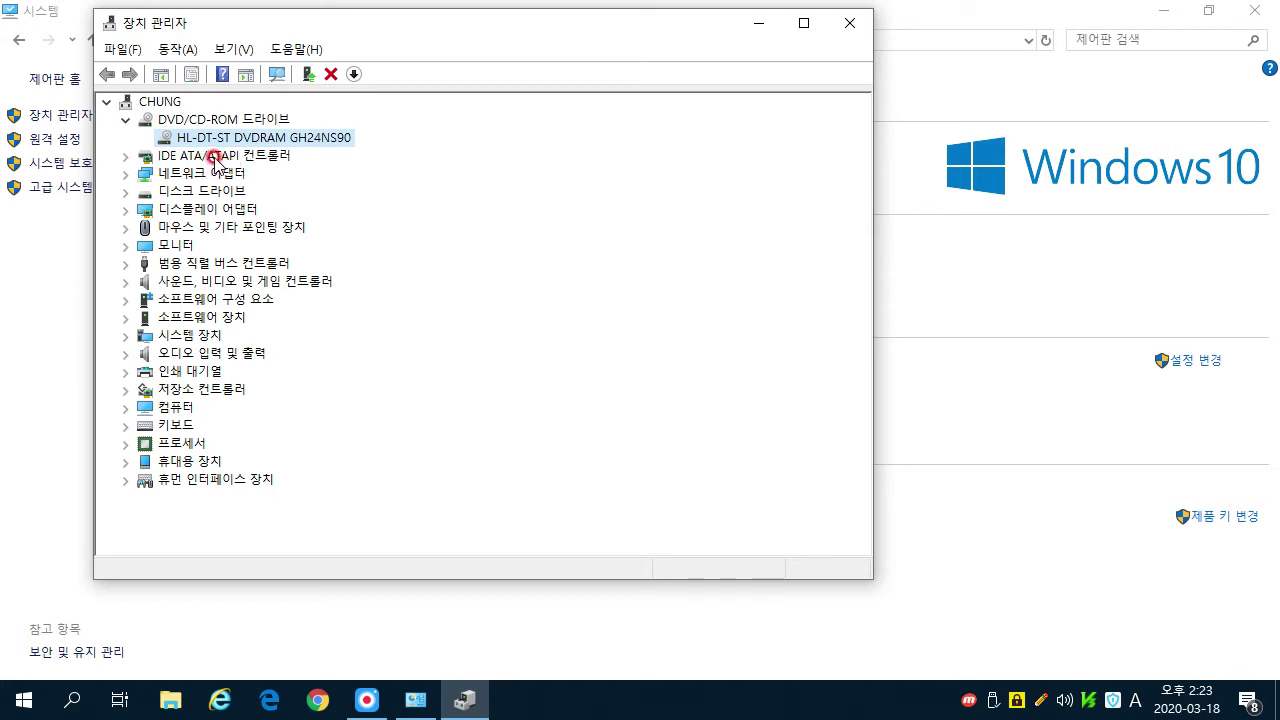
Expand the IDE ATA/ATAPI 컨트롤러 category and box the IDE and SATA cable pictures in photo.xlsx in red
double_click(217, 157)
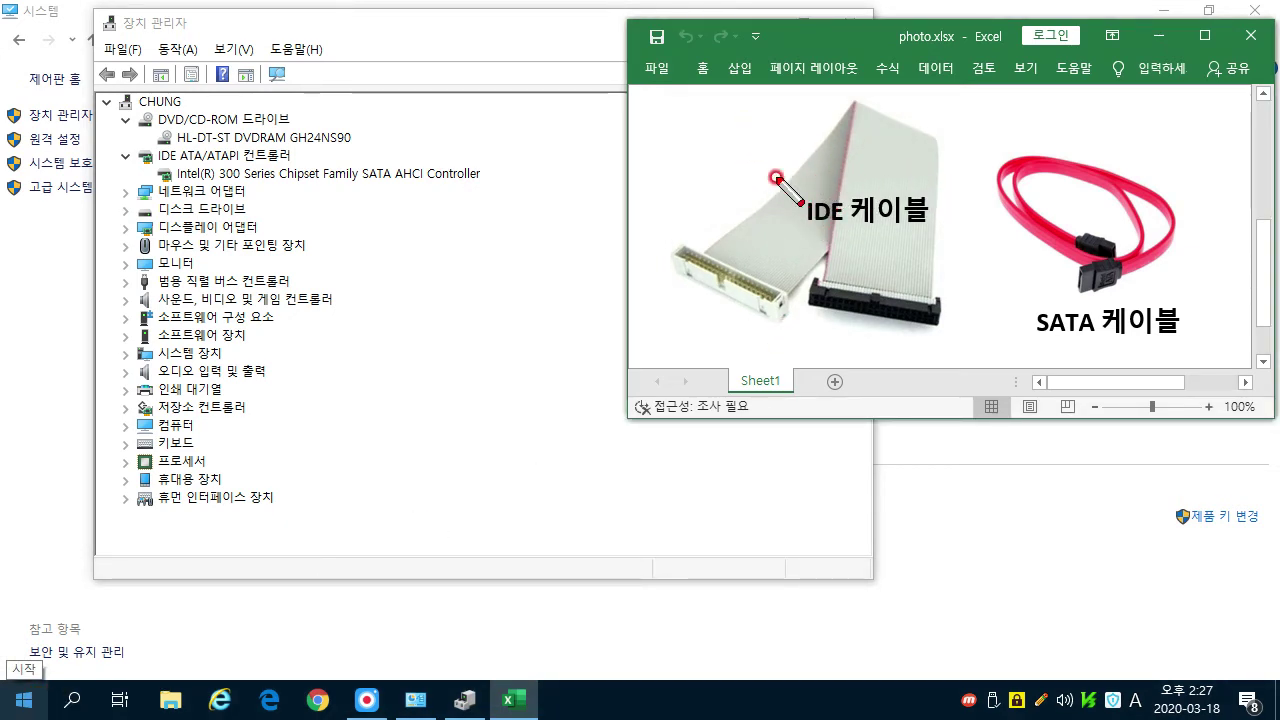
left_click_drag(650, 93, 951, 358)
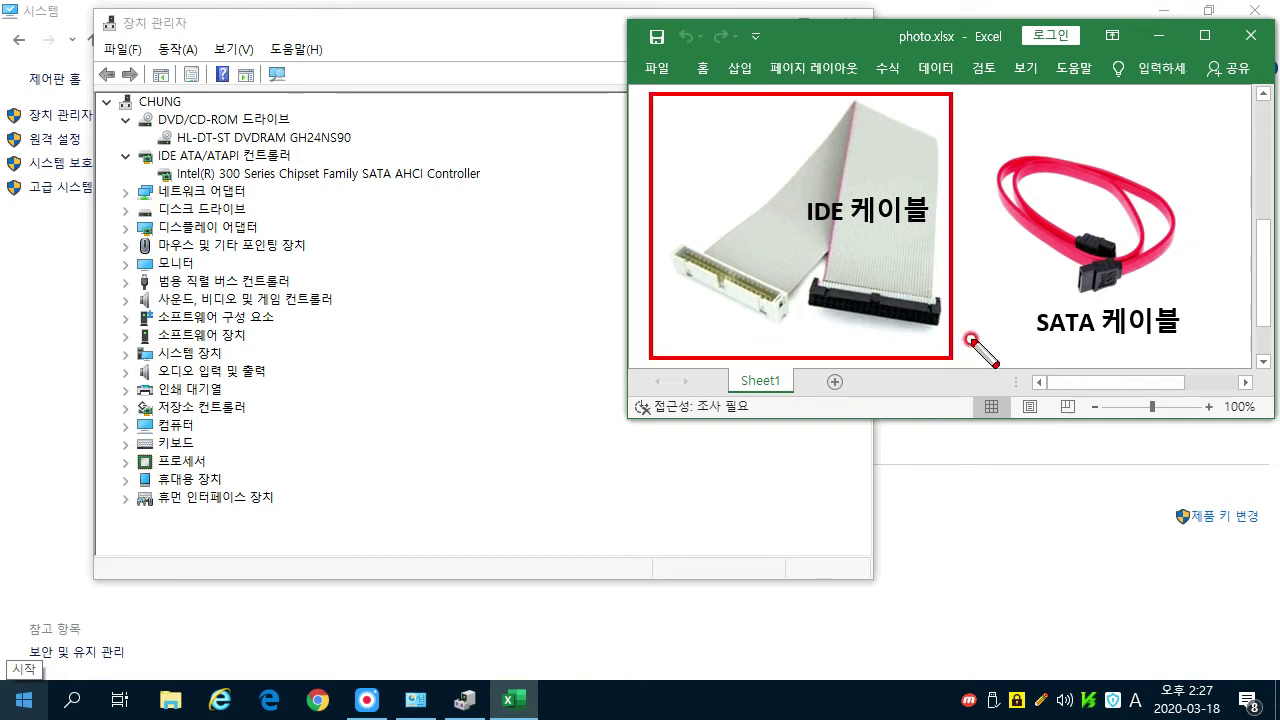
mouse_move(975, 97)
left_mouse_down()
mouse_move(998, 325)
mouse_move(1070, 350)
mouse_move(1199, 356)
mouse_move(1211, 343)
left_mouse_up()
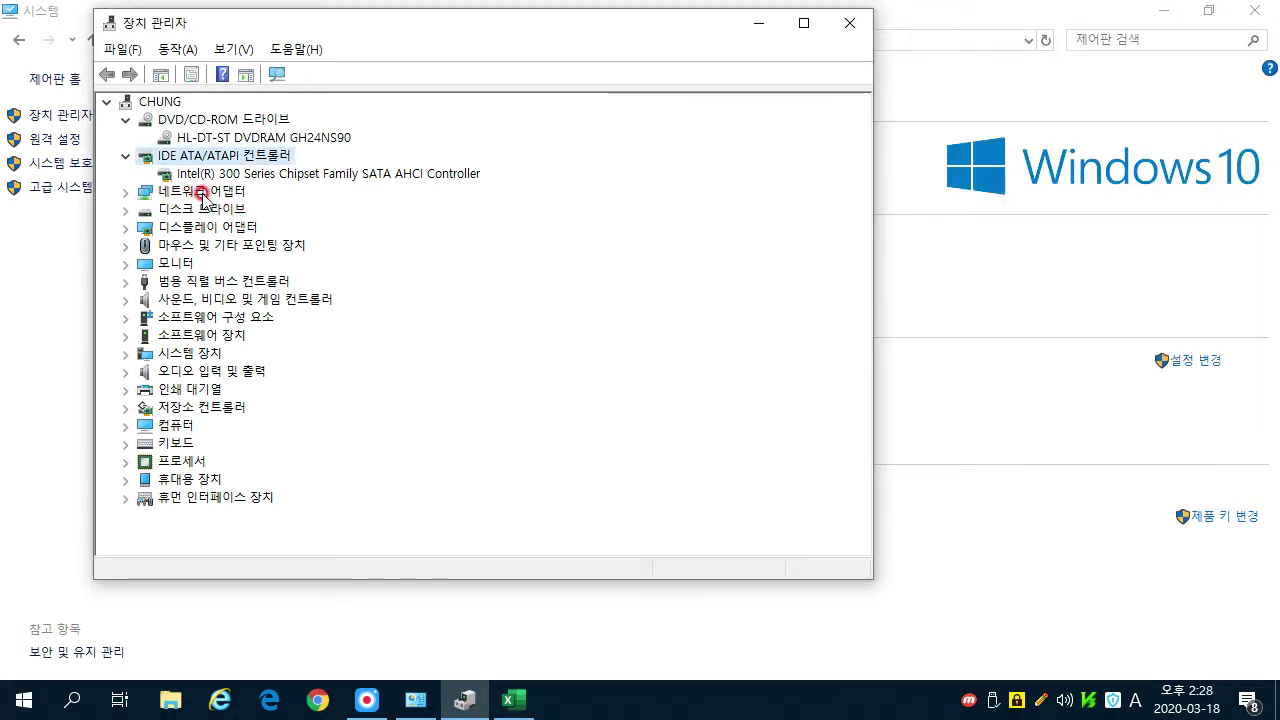
Expand the 네트워크 어댑터 and 디스크 드라이브 categories in Device Manager
double_click(202, 192)
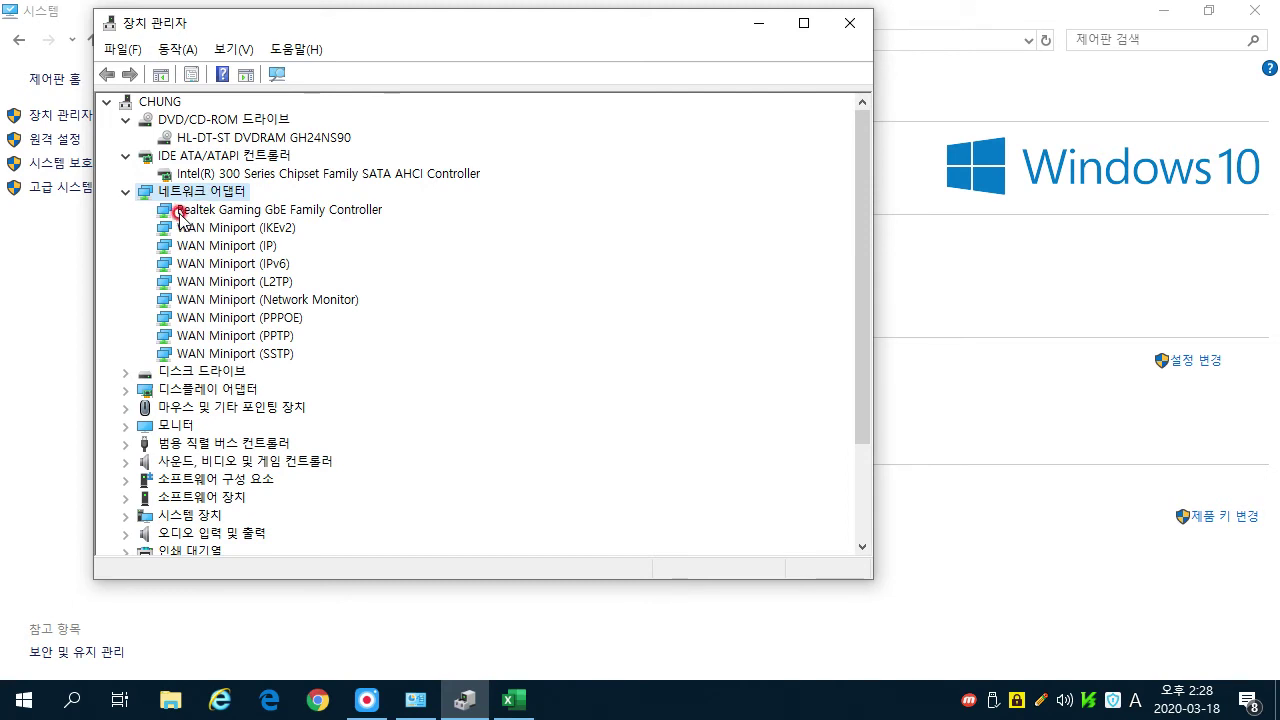
double_click(188, 372)
Box the 디스크 드라이브 group in red and underline USB Device, ST1000DM003-9YN162 and the WDC drive entry
mouse_move(128, 363)
left_mouse_down()
mouse_move(383, 450)
mouse_move(372, 455)
left_mouse_up()
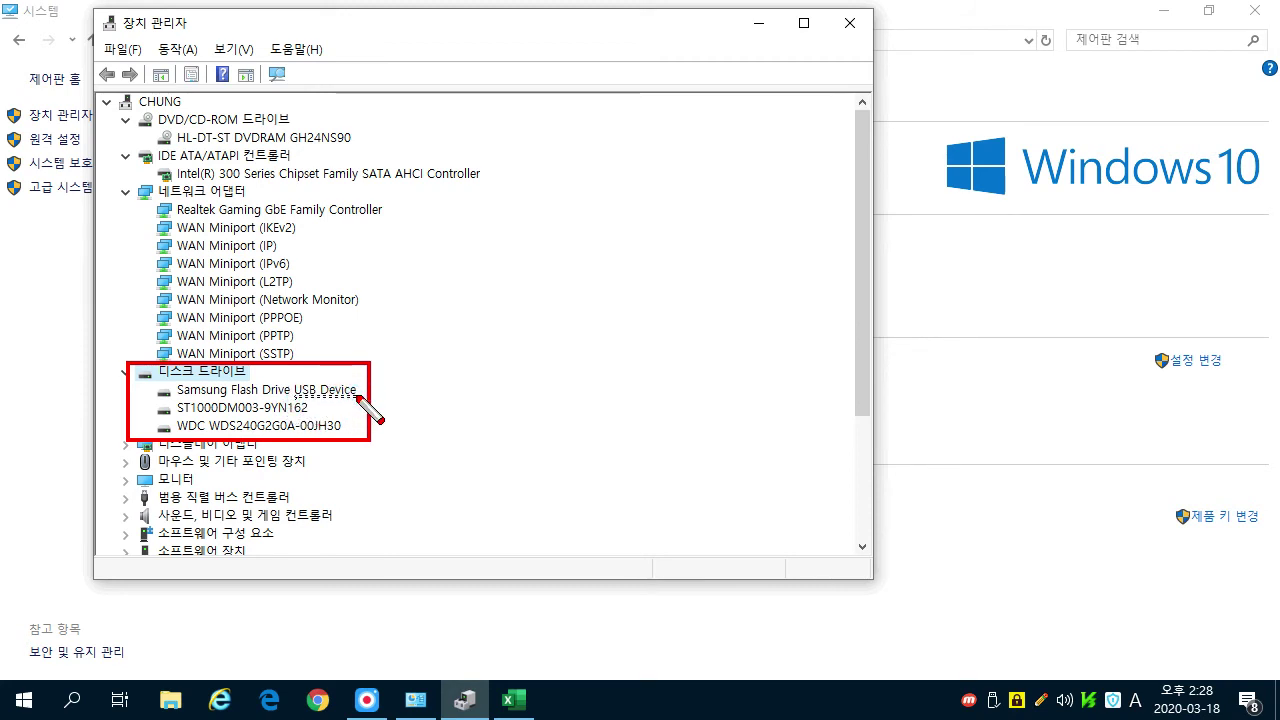
left_click_drag(294, 395, 356, 395)
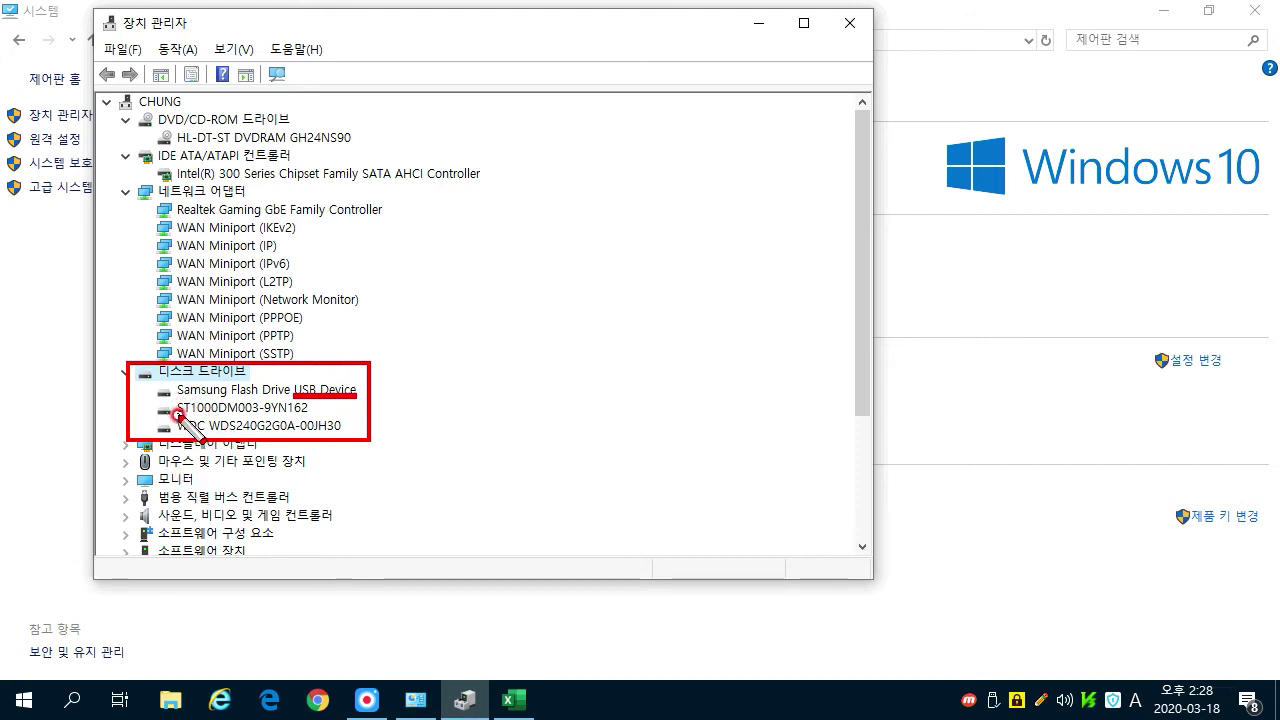
left_click_drag(178, 413, 315, 418)
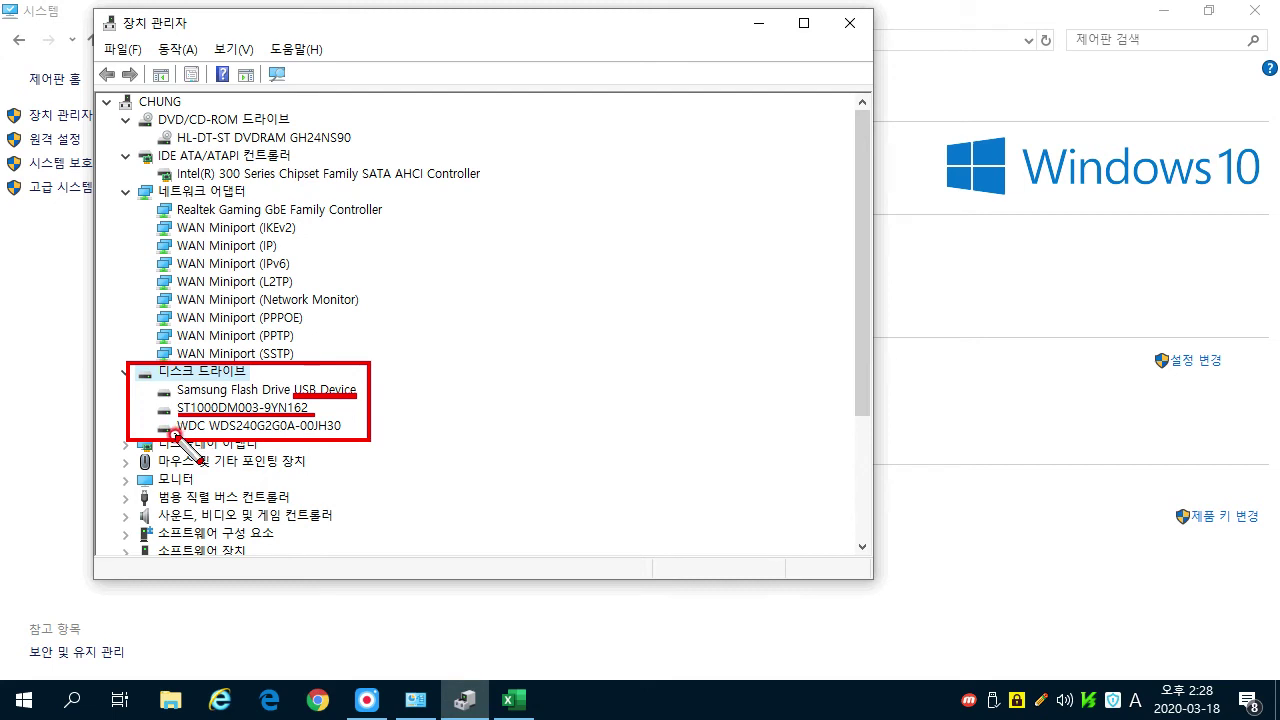
left_click(341, 431)
left_click_drag(342, 429, 343, 431)
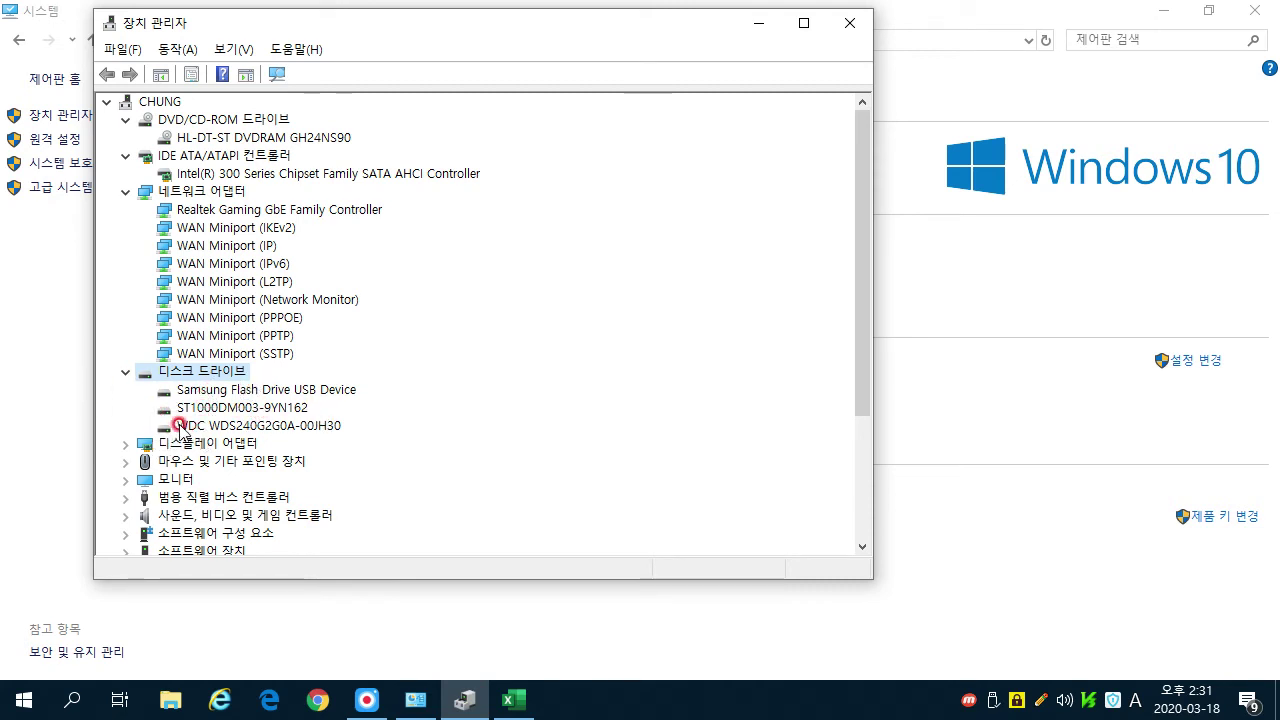
Open the WDC WDS240G2G0A-00JH30 drive's properties, load its volume (볼륨) information, and close the dialog
right_click(268, 426)
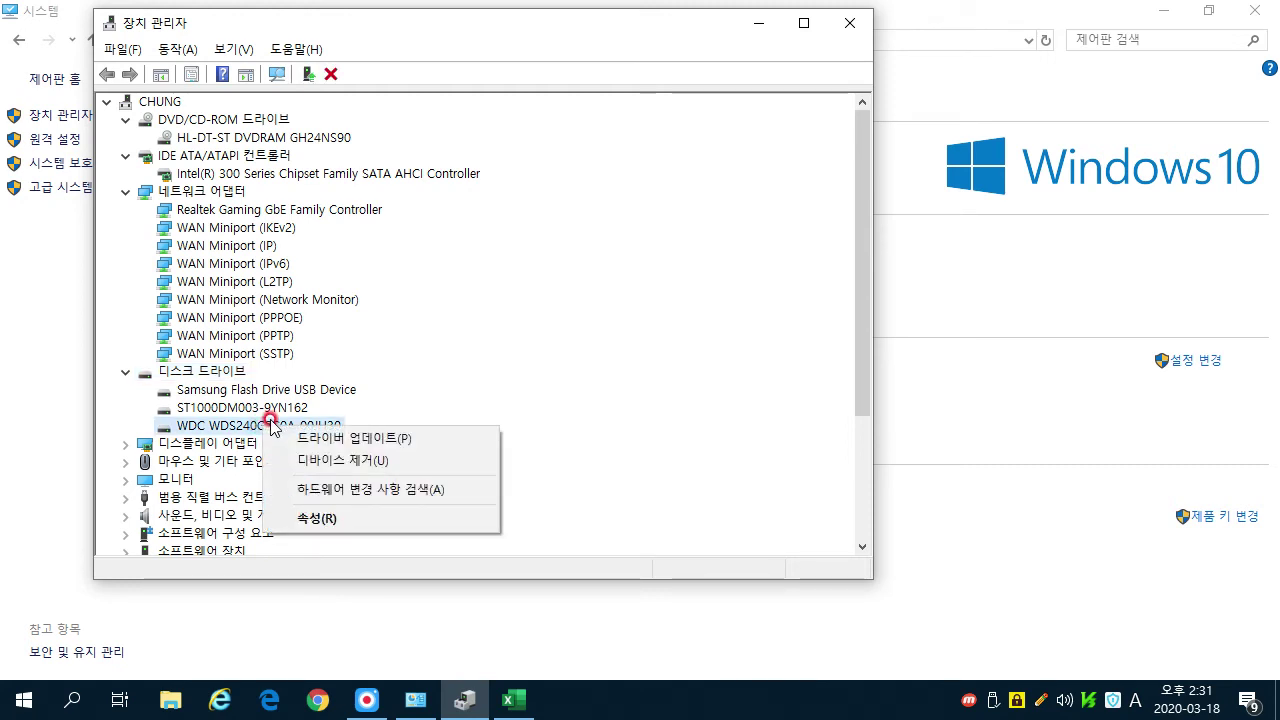
left_click(325, 518)
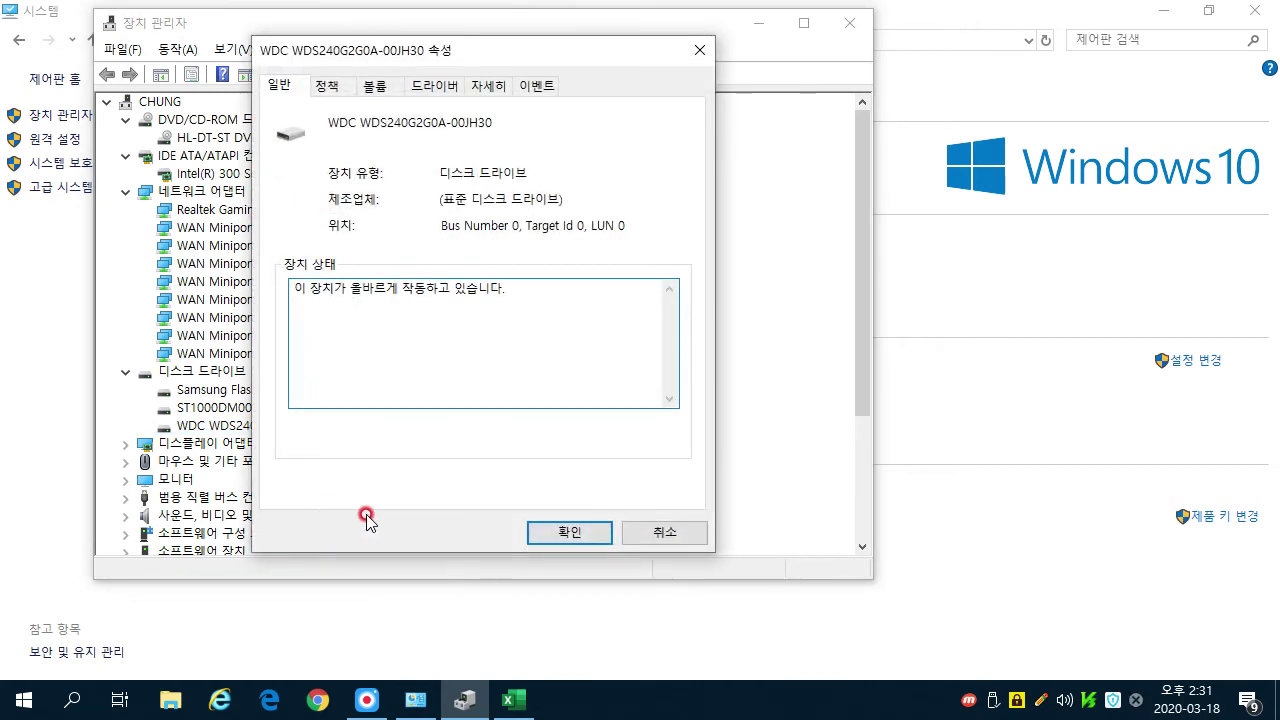
left_click(378, 87)
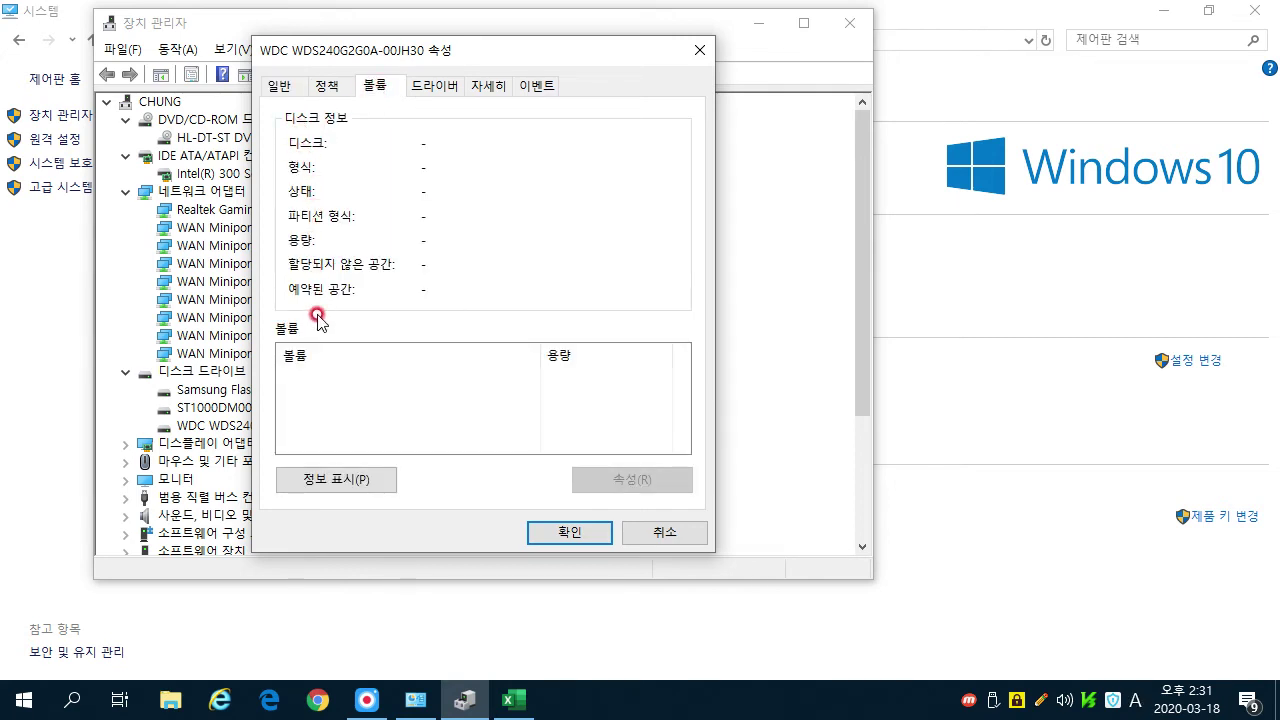
left_click(325, 482)
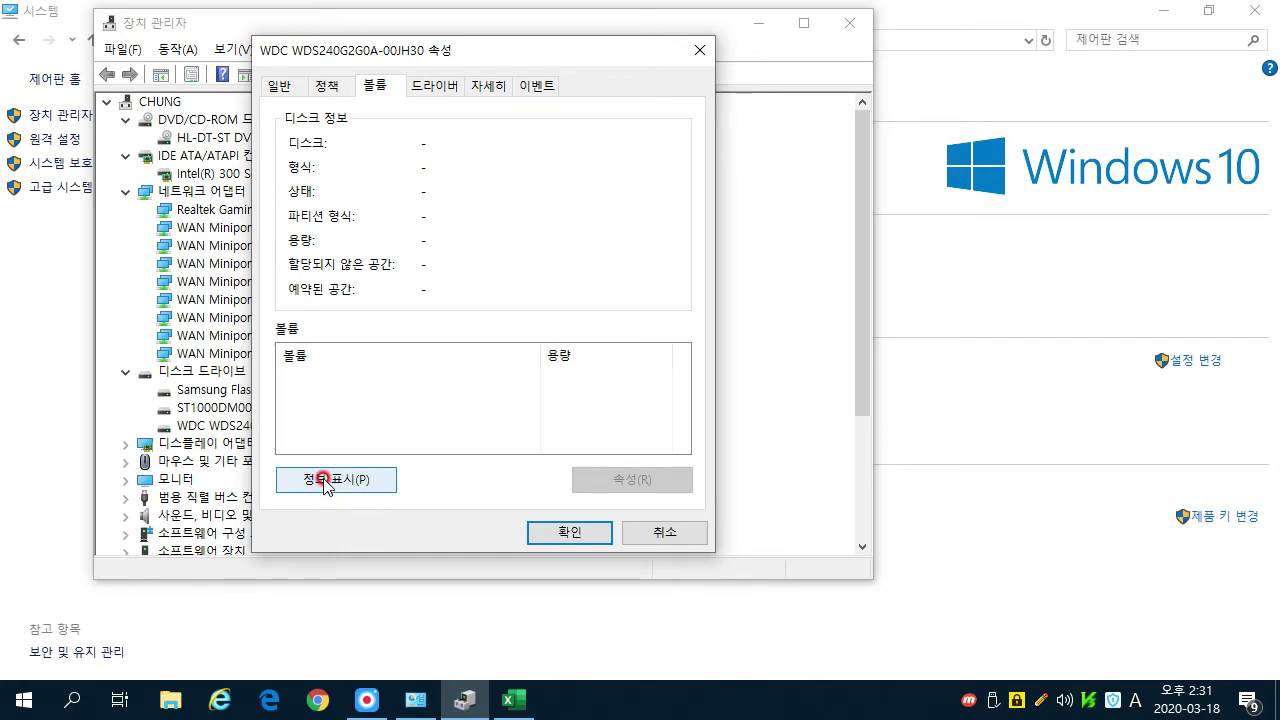
left_click(324, 484)
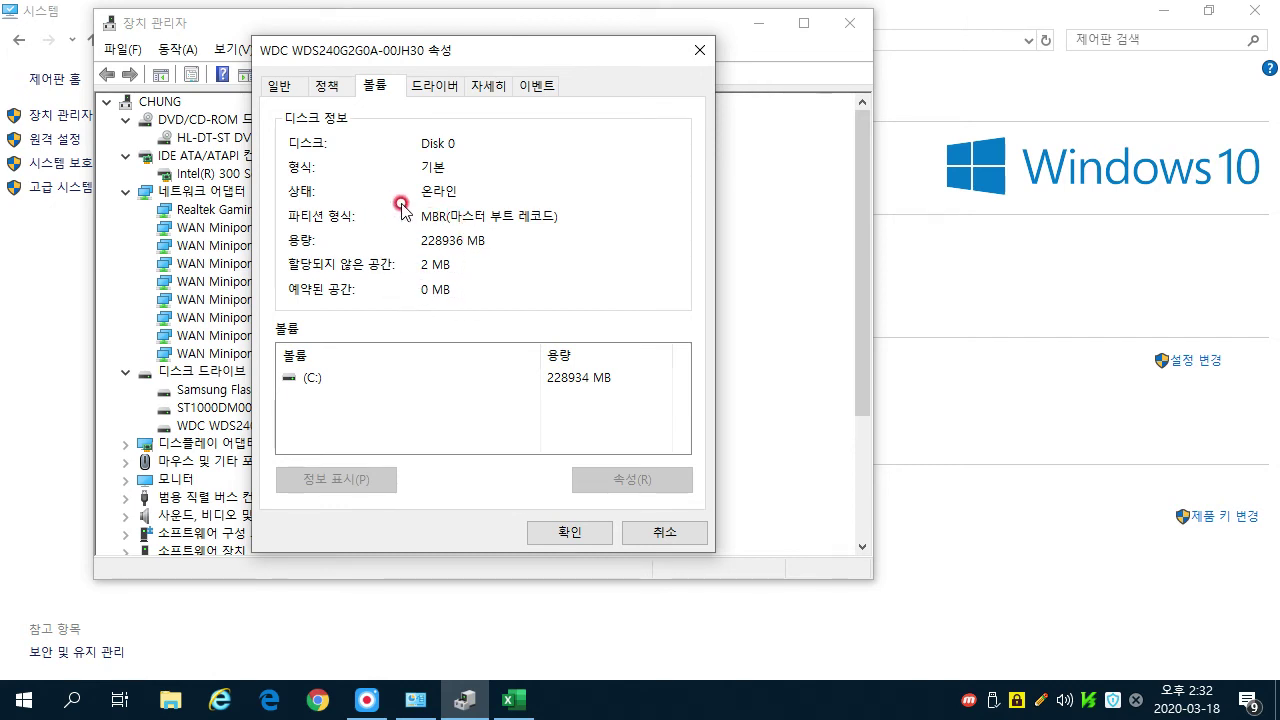
left_click(586, 531)
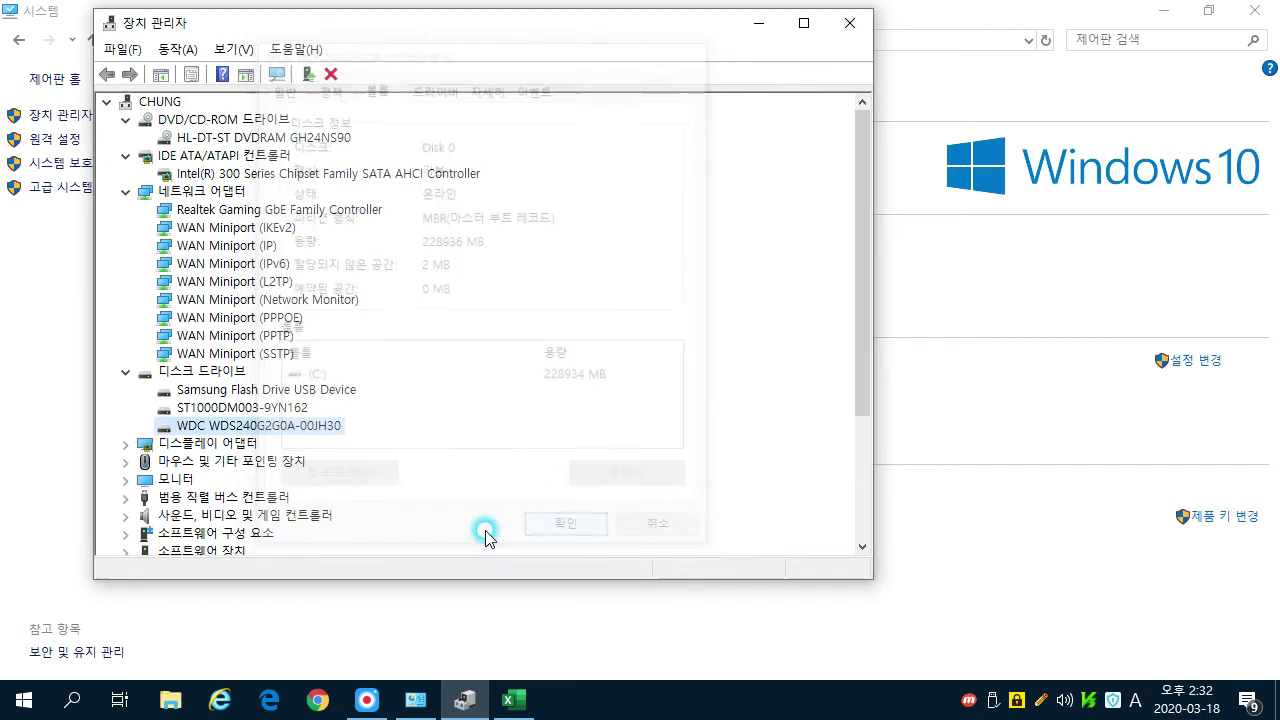
Open the ST1000DM003-9YN162 drive's properties and load its volume (볼륨) information
left_click(205, 410)
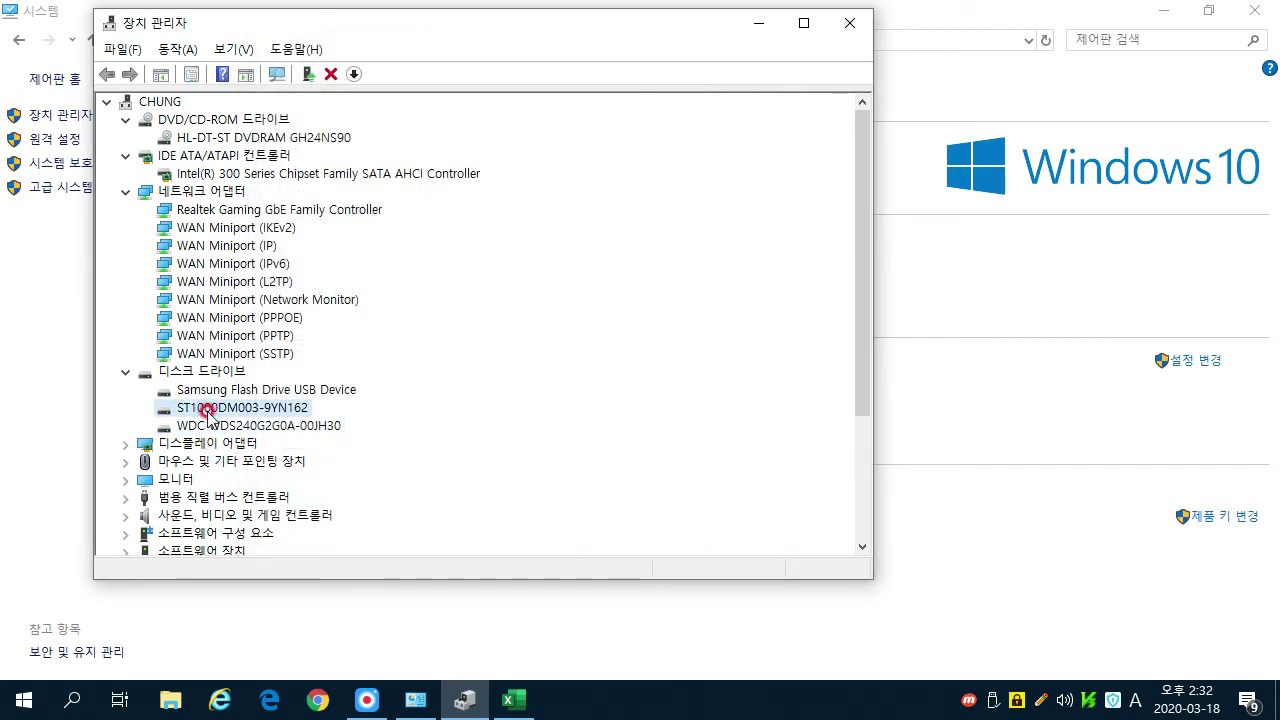
right_click(215, 409)
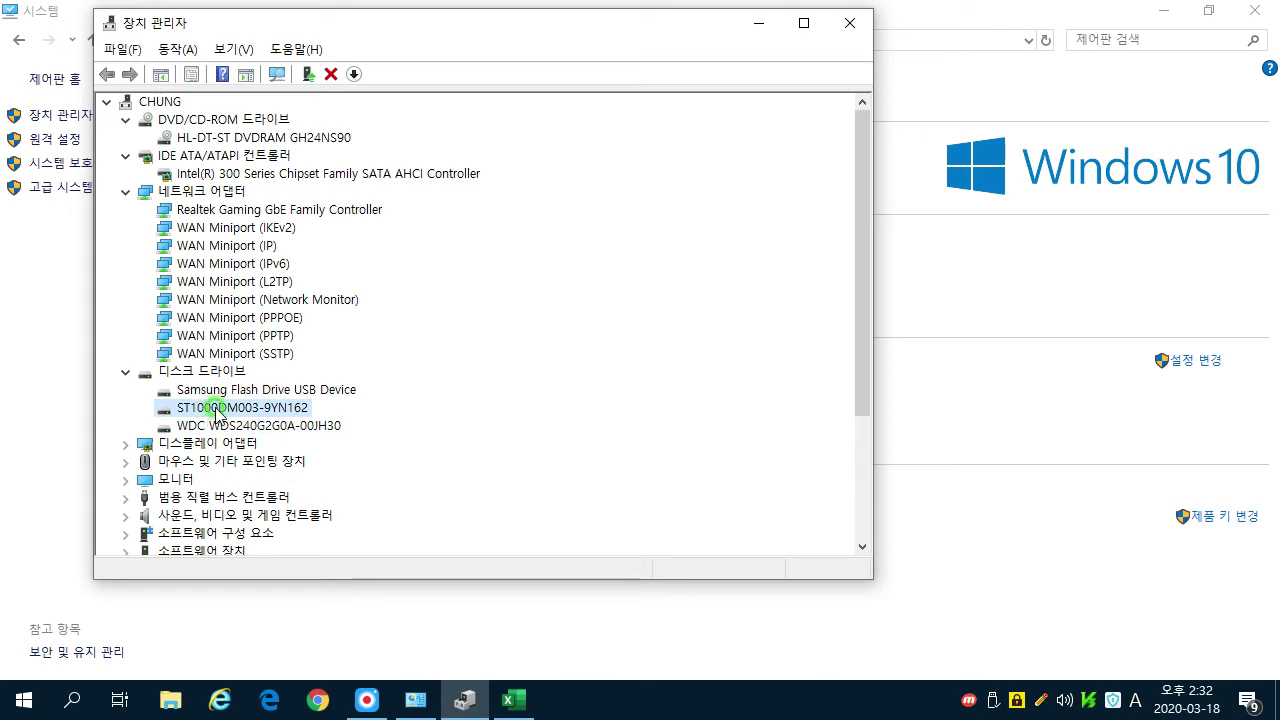
left_click(281, 524)
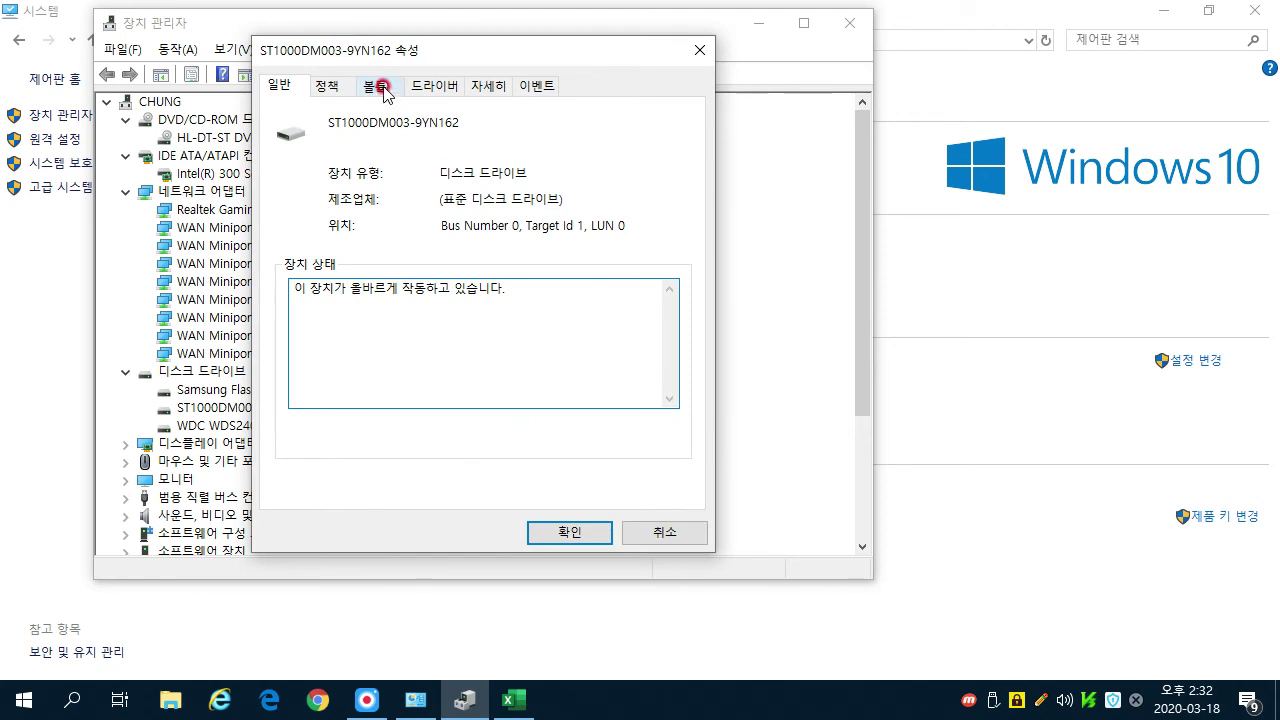
left_click(375, 86)
left_click(363, 481)
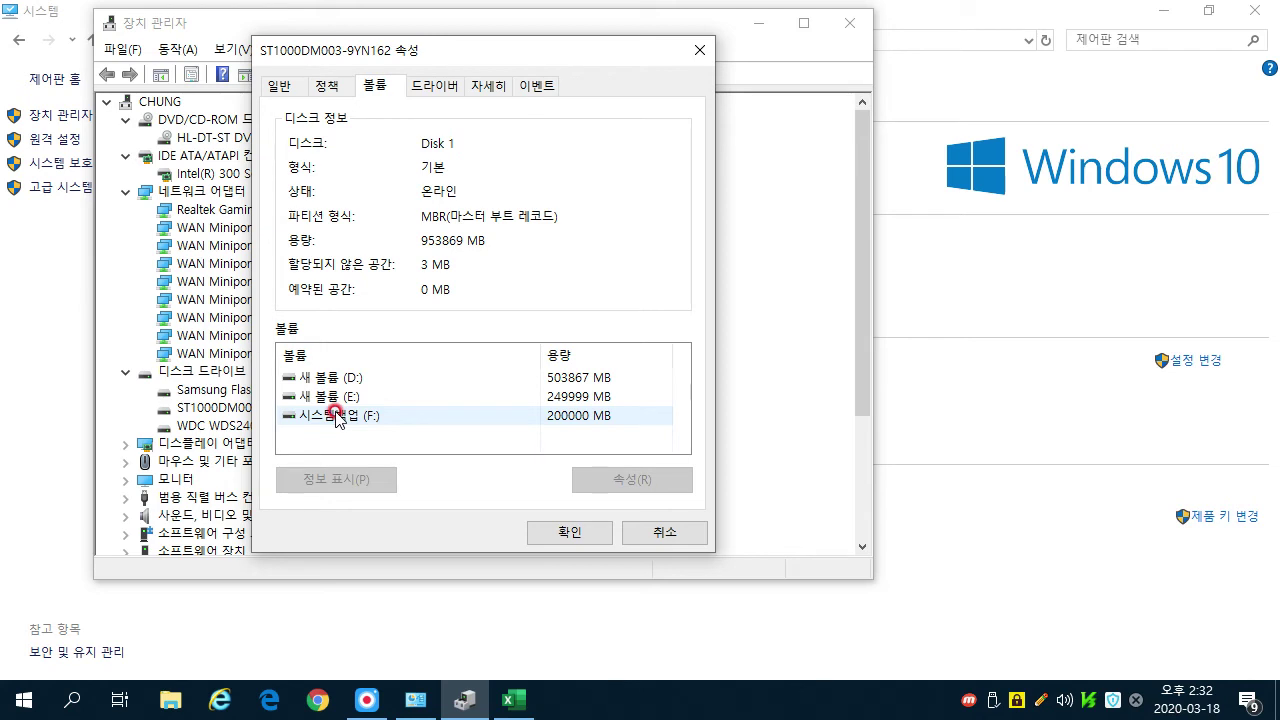
Examine the D:, E: and F: volumes and their capacities on the ST1000DM003-9YN162 drive
left_click(318, 379)
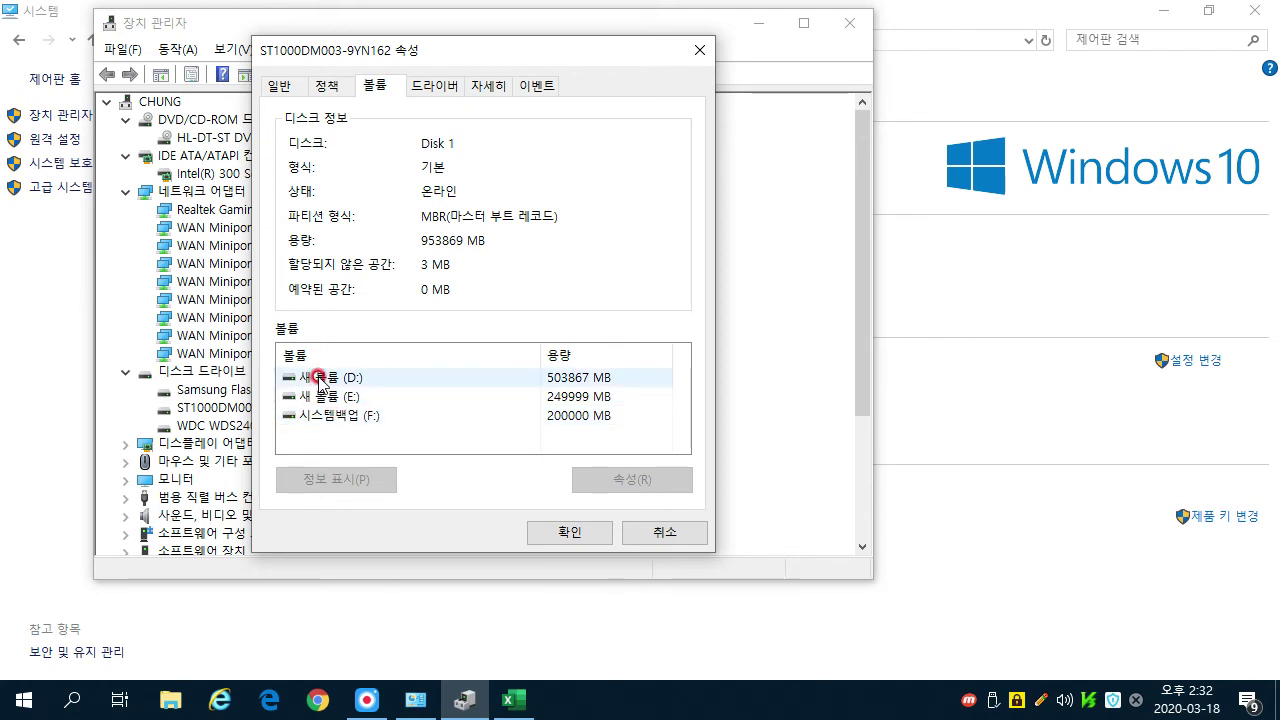
left_click(323, 397)
left_click(330, 415)
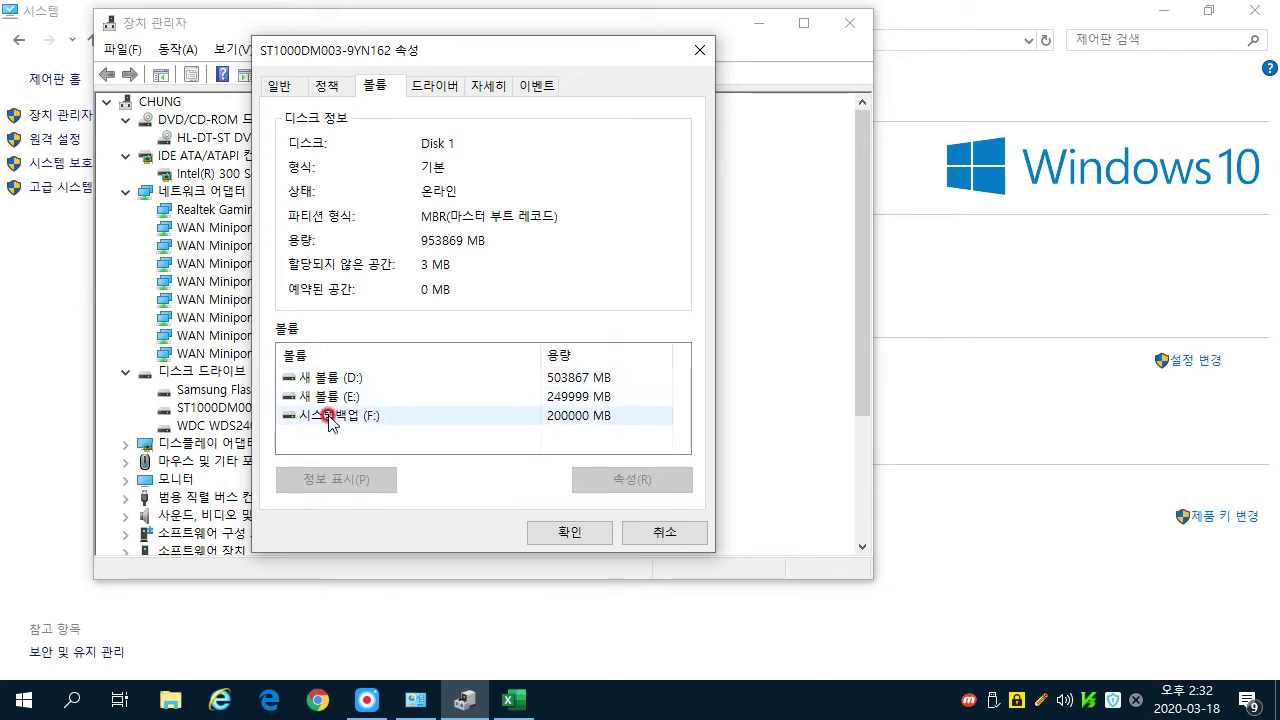
left_click(323, 379)
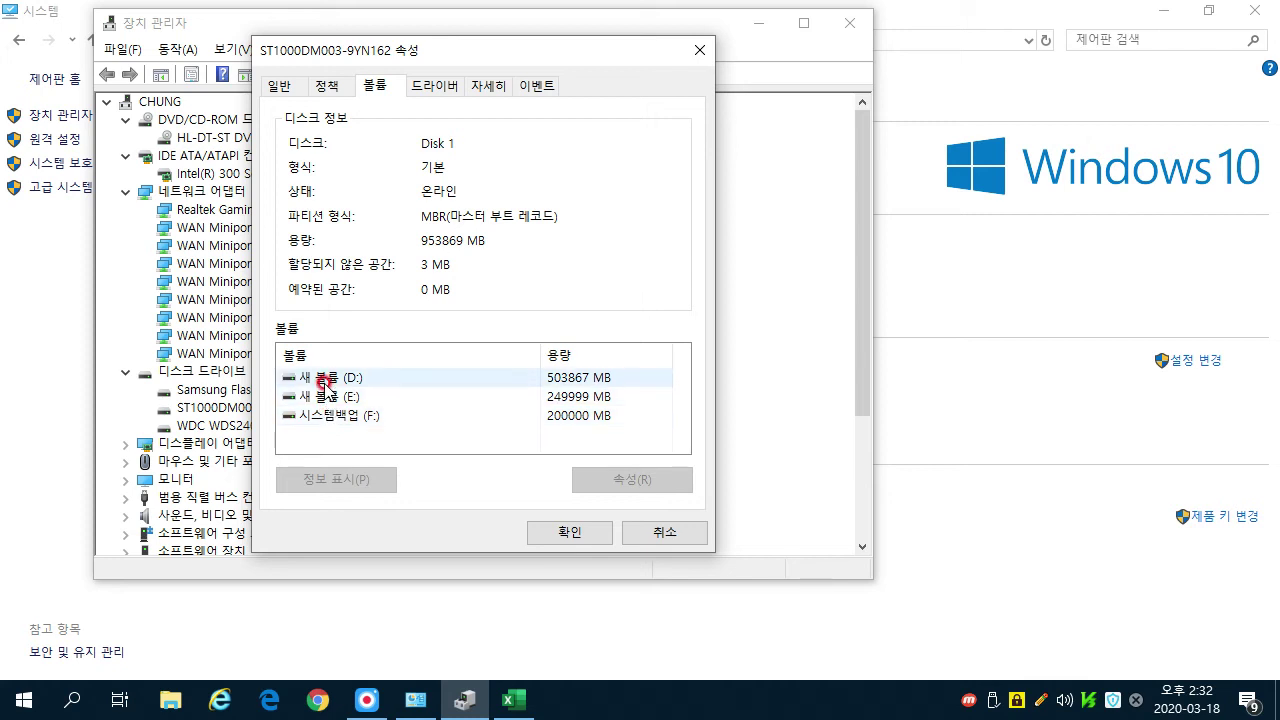
left_click(325, 397)
left_click(330, 419)
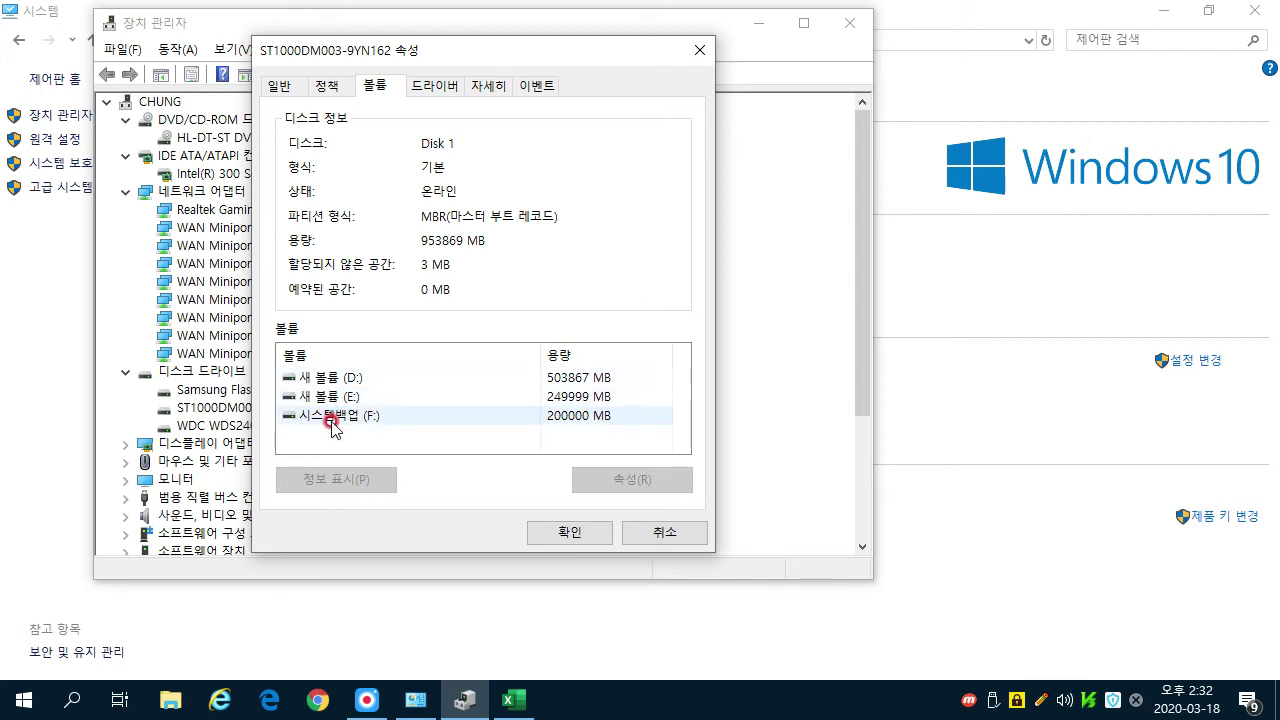
left_click(345, 426)
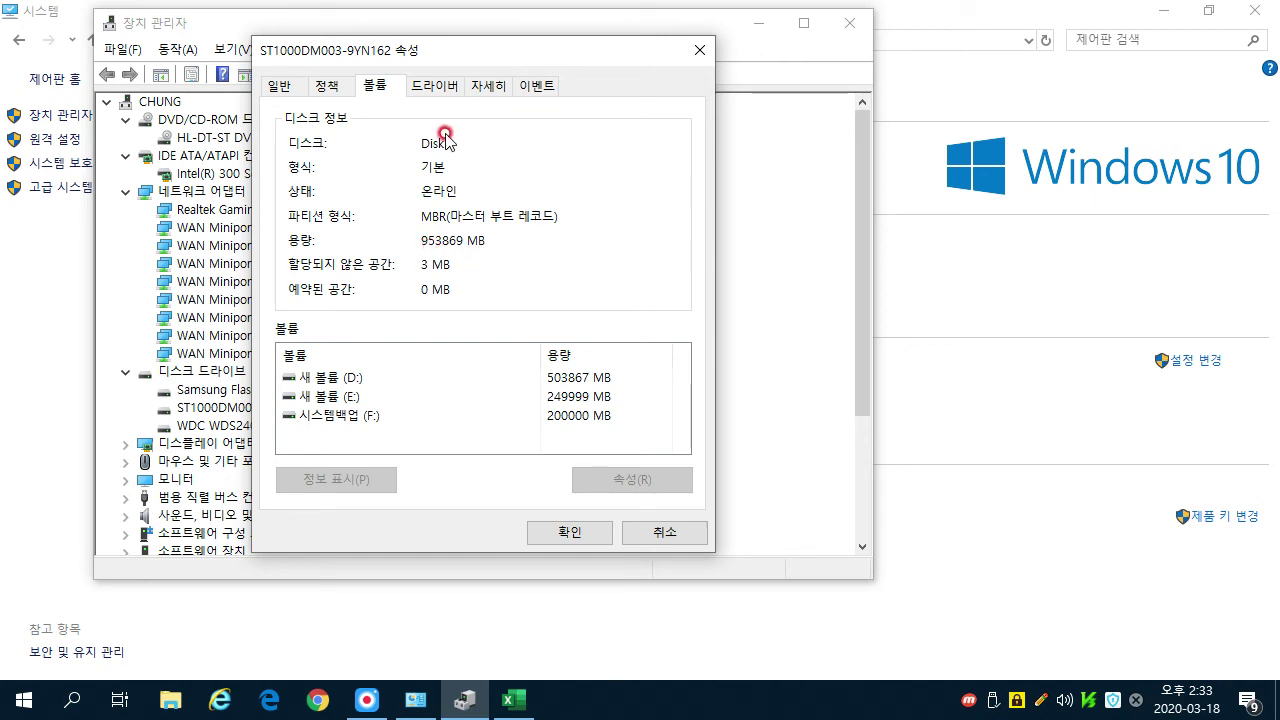
Close the drive's properties, expand the 디스플레이 어댑터 category, and select Intel(R) UHD Graphics 610
key("Escape")
scroll(165, 395, "down", 1)
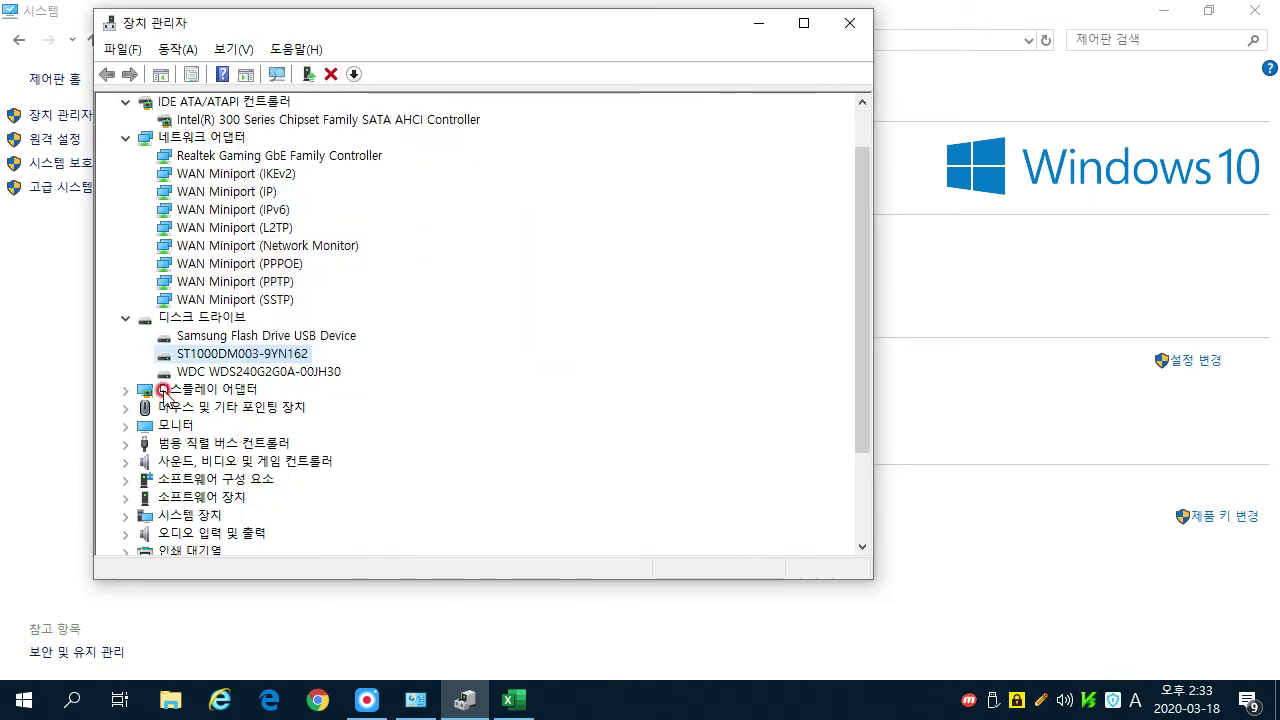
left_click(210, 390)
double_click(210, 390)
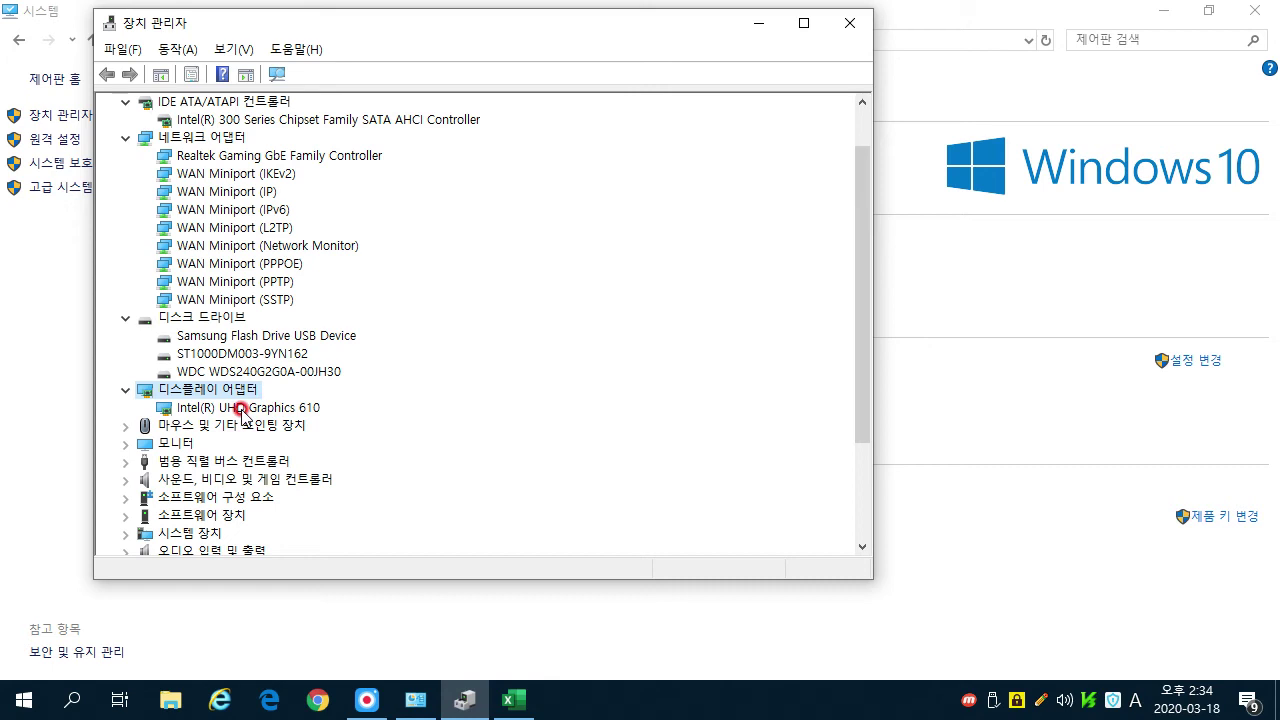
left_click(242, 408)
Expand the 마우스 및 기타 포인팅 장치 and 모니터 categories to show their devices
scroll(245, 410, "down", 2)
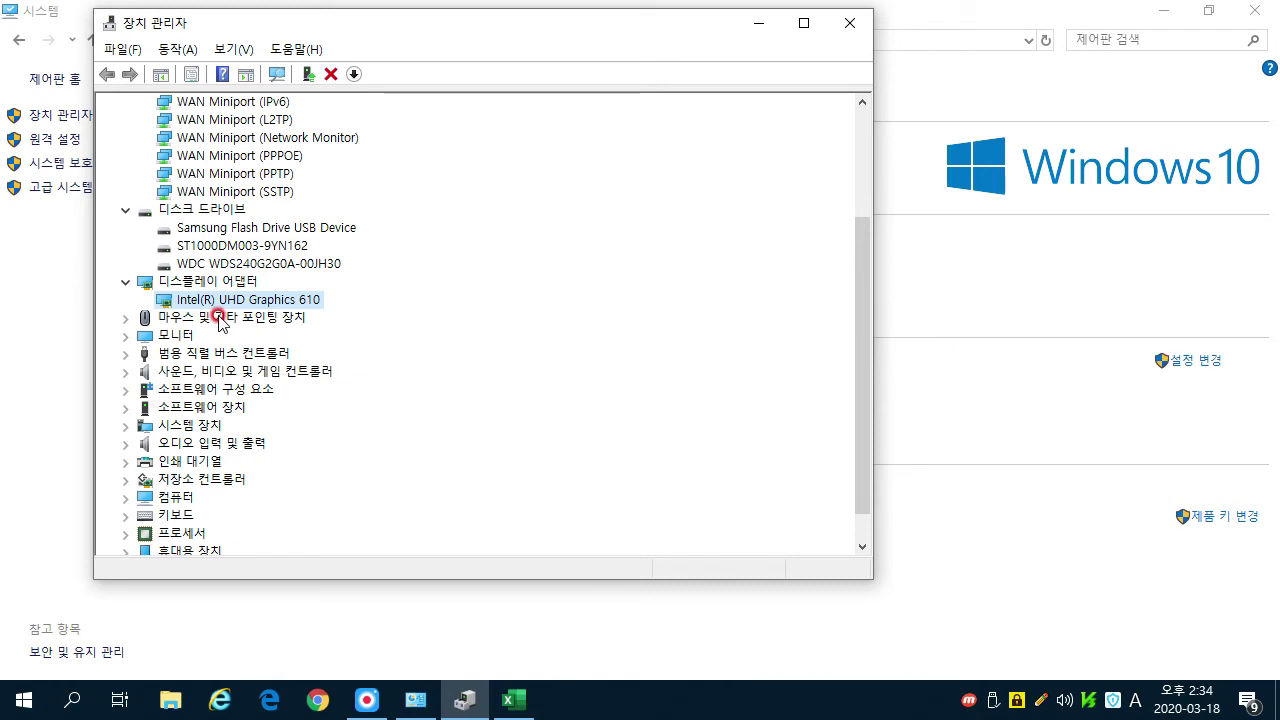
double_click(220, 318)
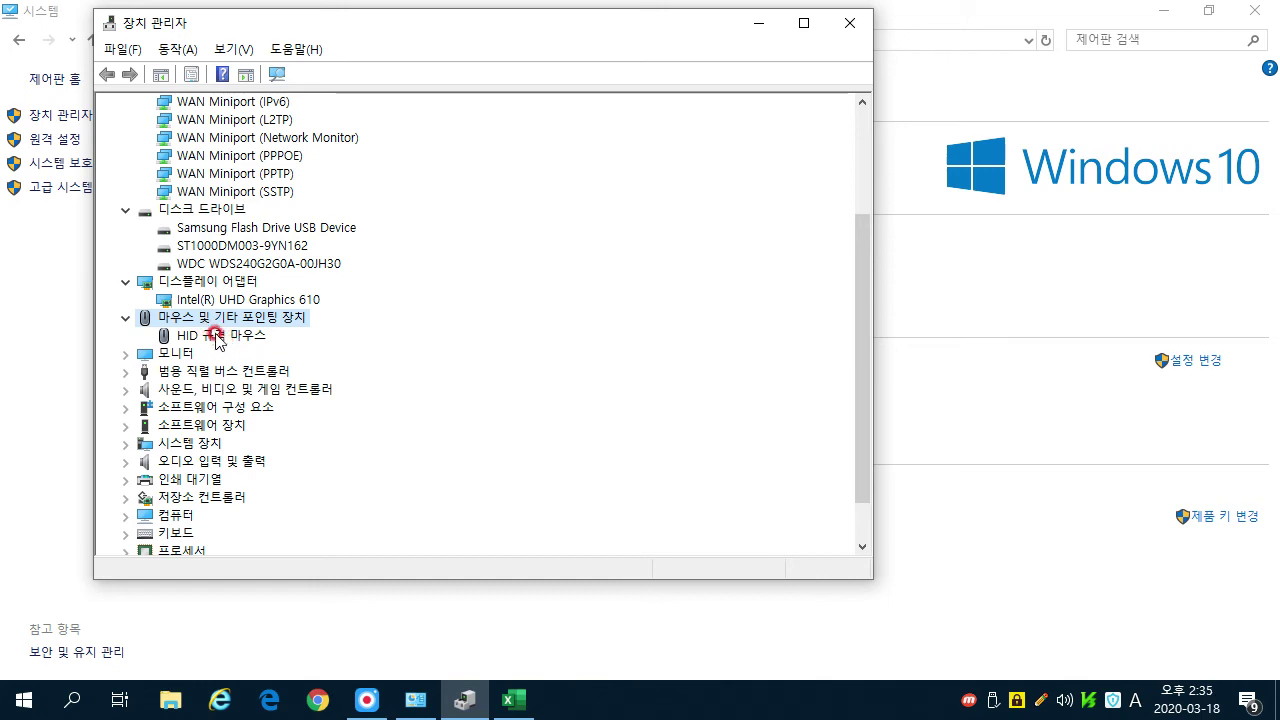
double_click(175, 353)
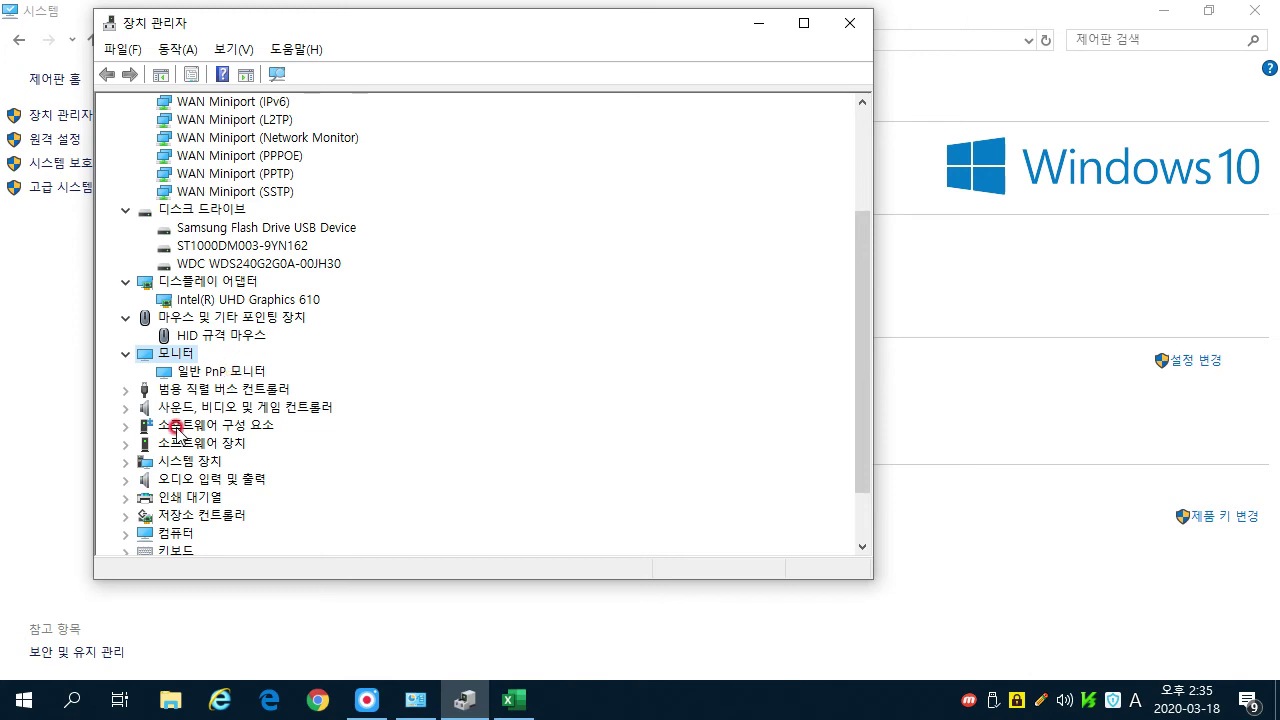
Select 일반 PnP 모니터, view the HDMI, DVI and RGB port photo in Excel's photo.xlsx, and return to Device Manager
left_click(197, 372)
left_click(513, 700)
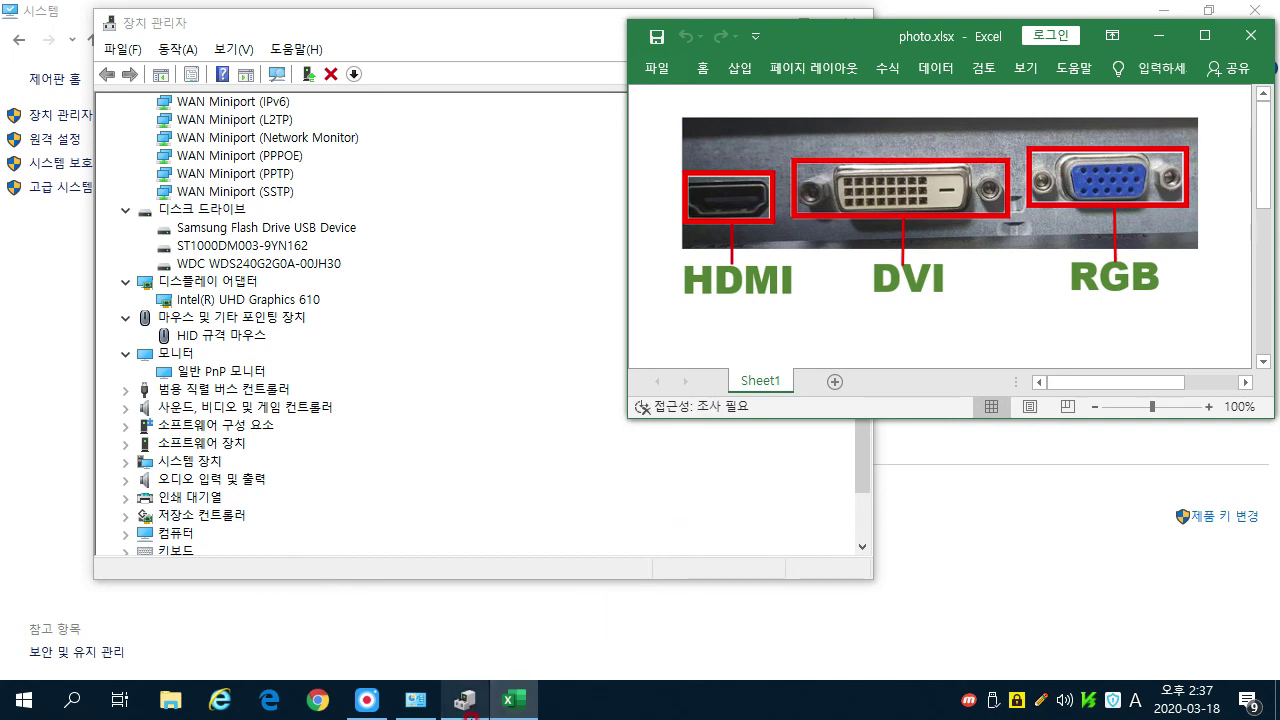
left_click(497, 707)
Expand the 범용 직렬 버스 컨트롤러 and 사운드, 비디오 및 게임 컨트롤러 categories
double_click(207, 389)
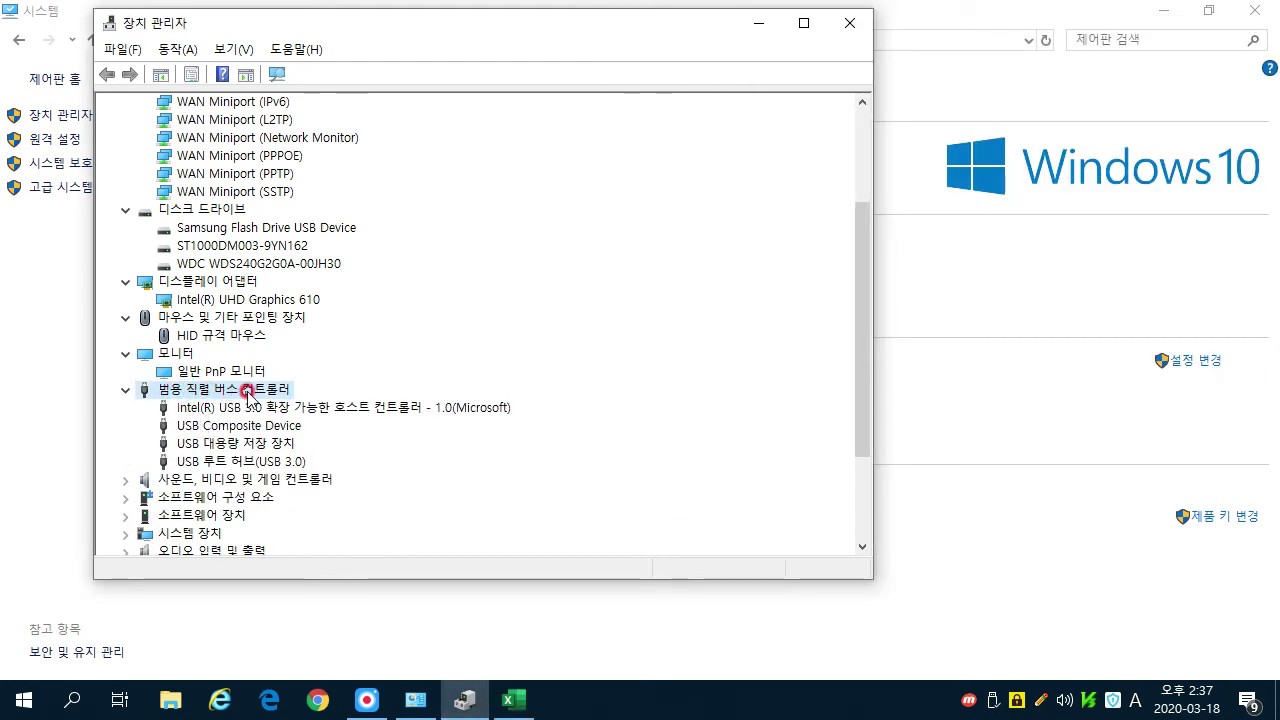
left_click(193, 480)
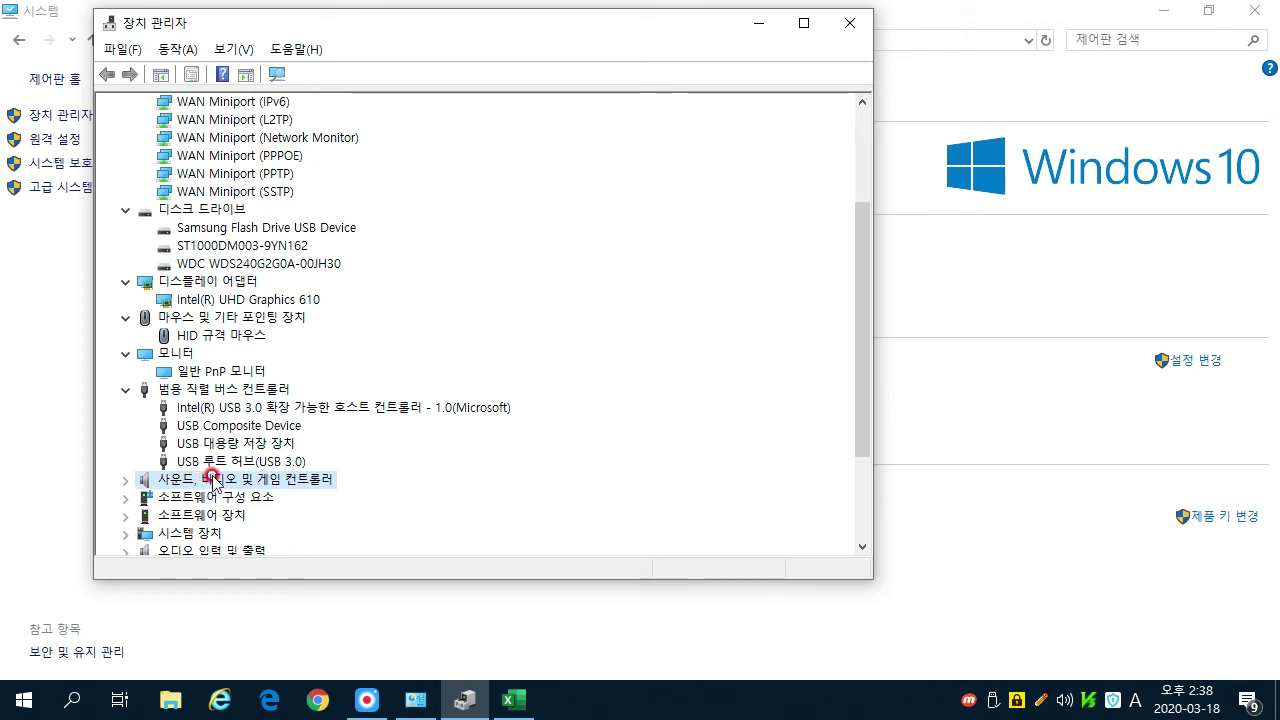
double_click(212, 476)
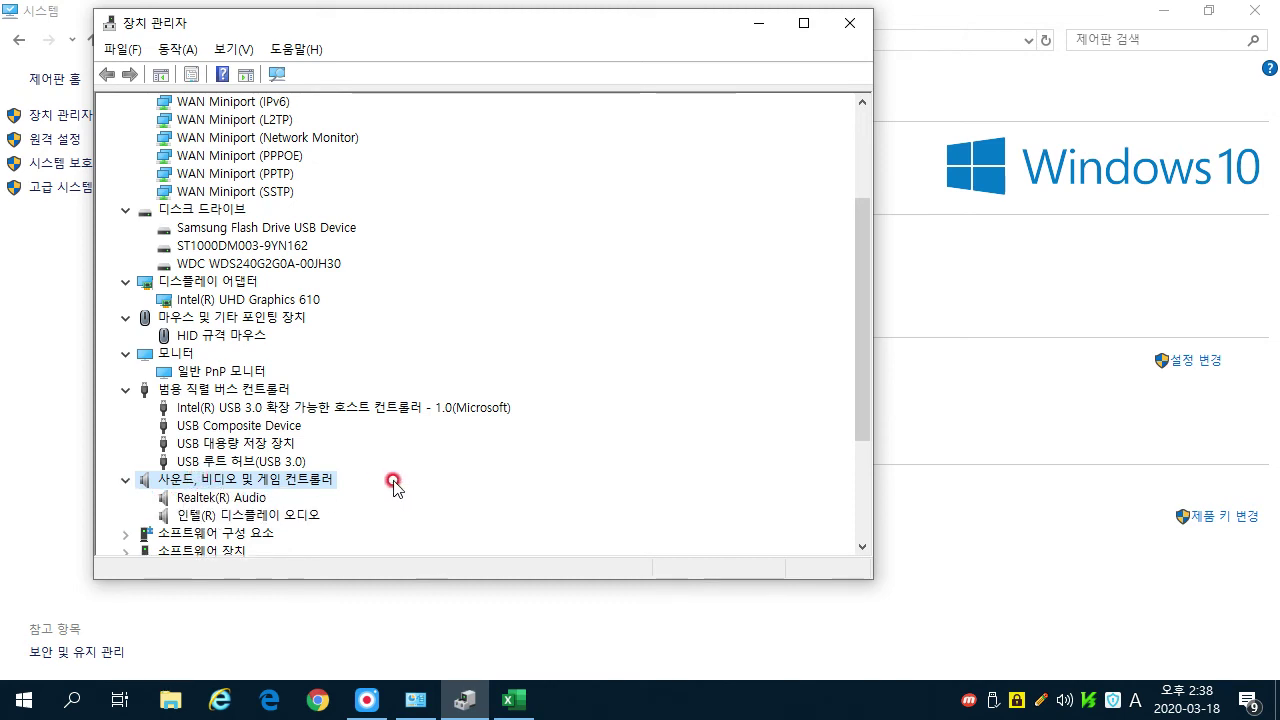
Select the Realtek(R) Audio and 인텔(R) 디스플레이 오디오 sound devices in turn to point them out
scroll(405, 485, "down", 1)
scroll(405, 485, "down", 1)
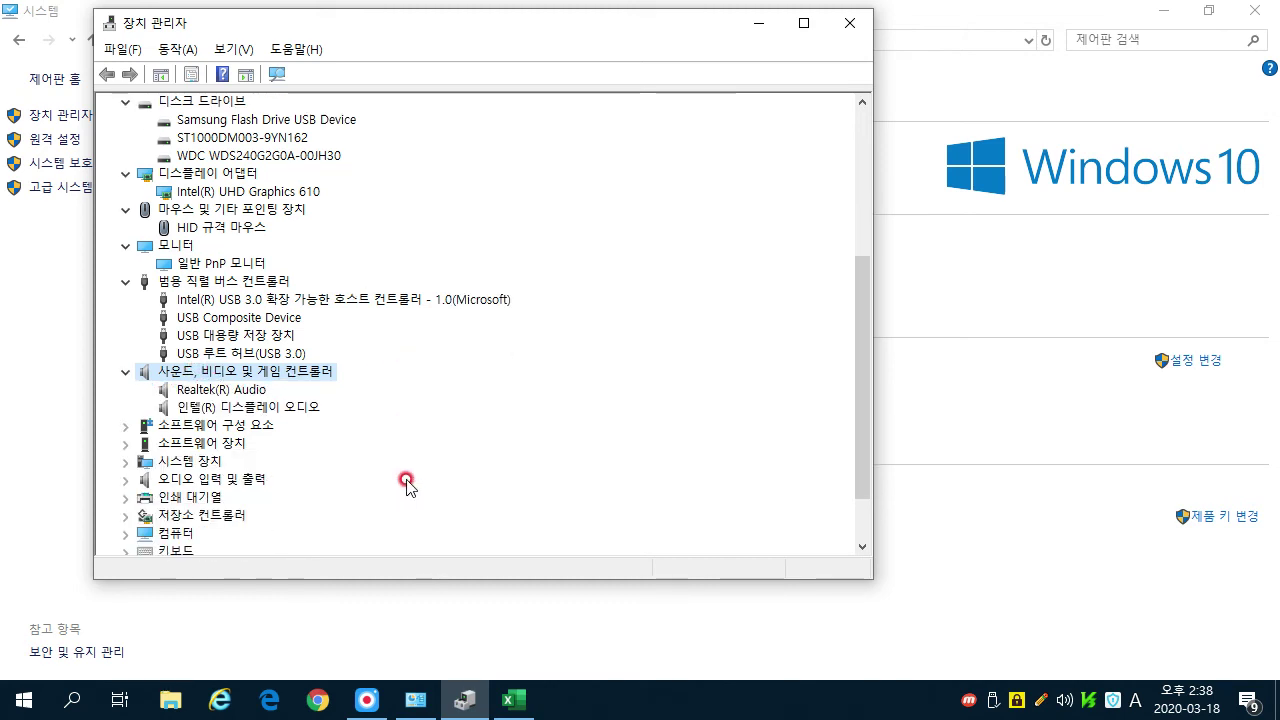
left_click(195, 390)
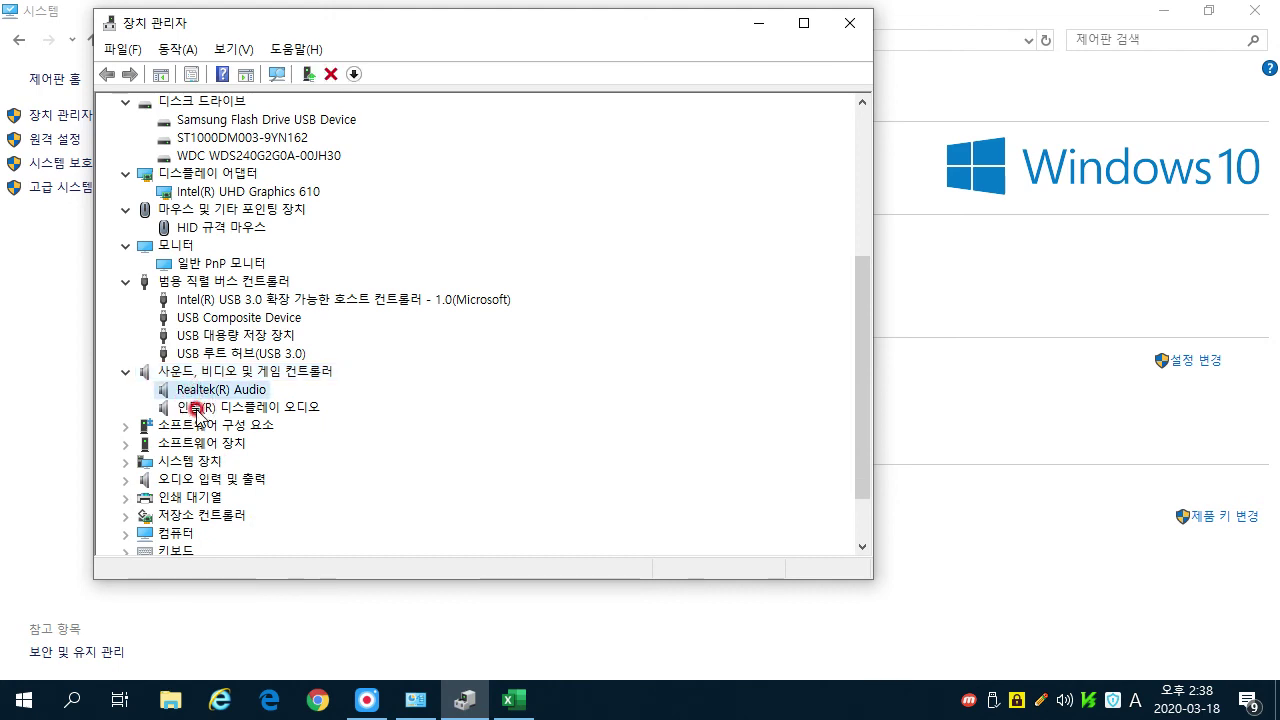
left_click(197, 407)
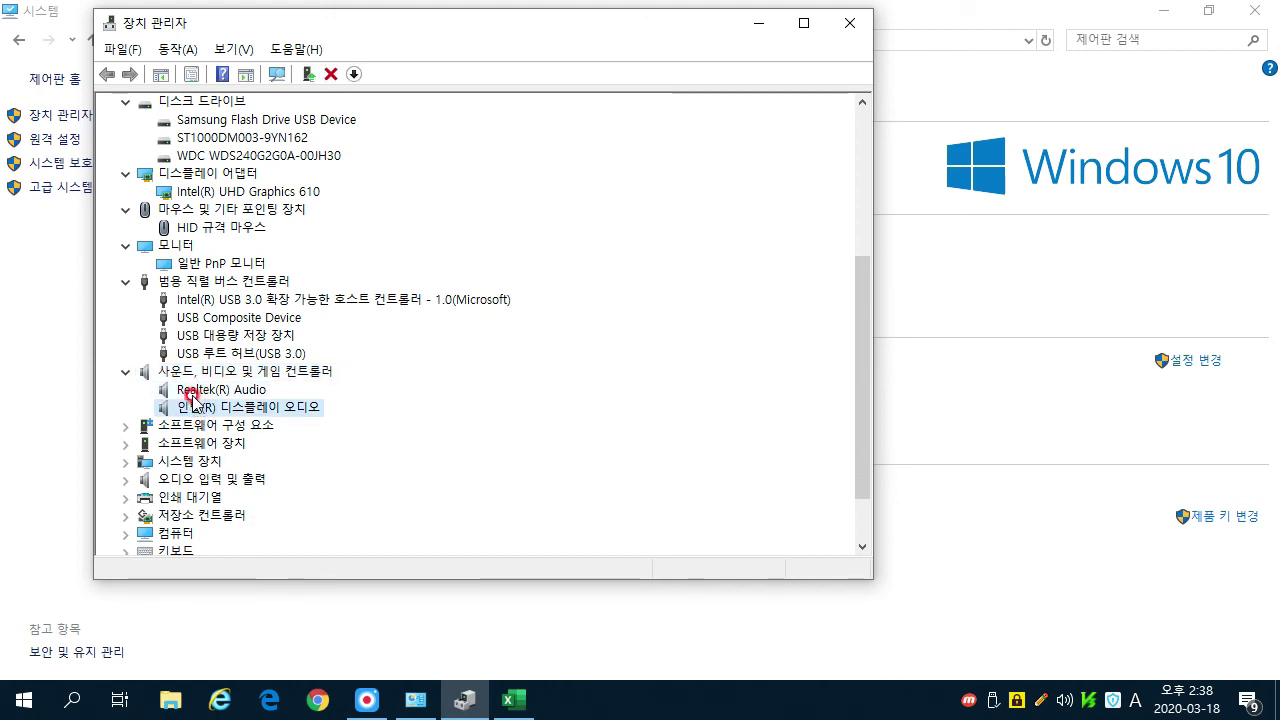
left_click(188, 389)
left_click(200, 408)
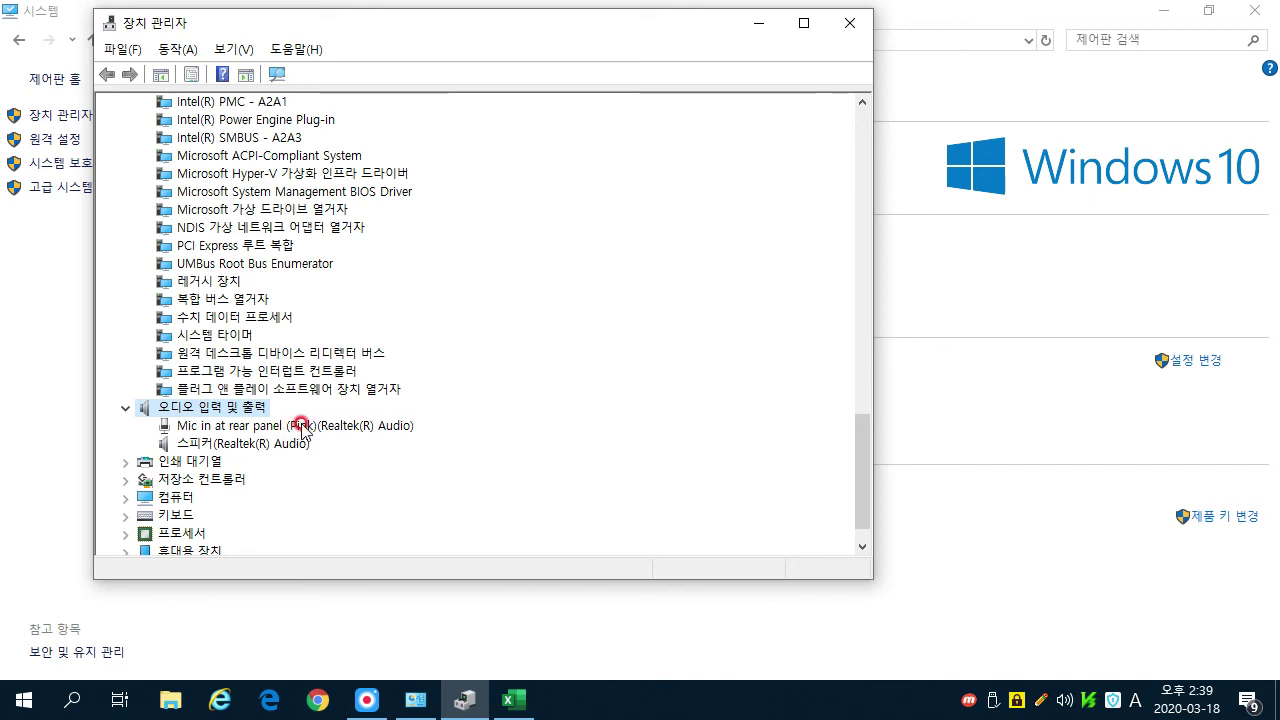
Select the rear-panel microphone and 스피커(Realtek(R) Audio) entries under 오디오 입력 및 출력 to point them out
left_click(237, 447)
left_click(238, 428)
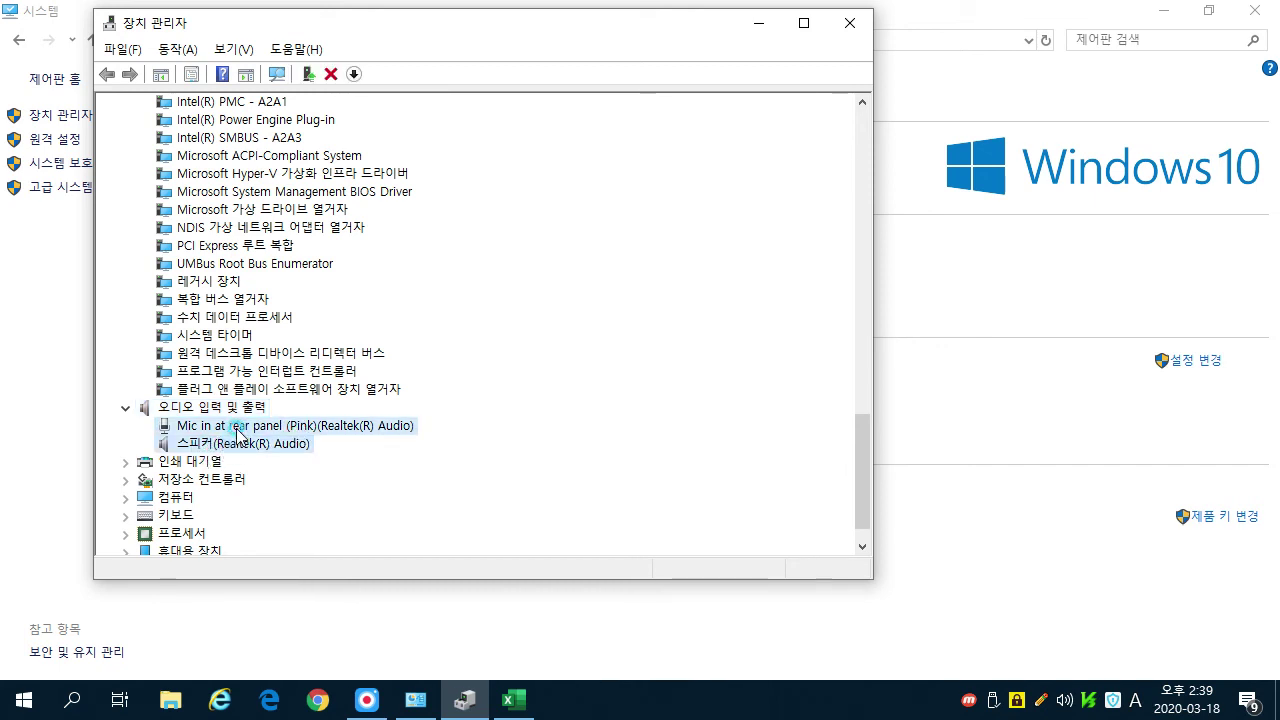
left_click(246, 446)
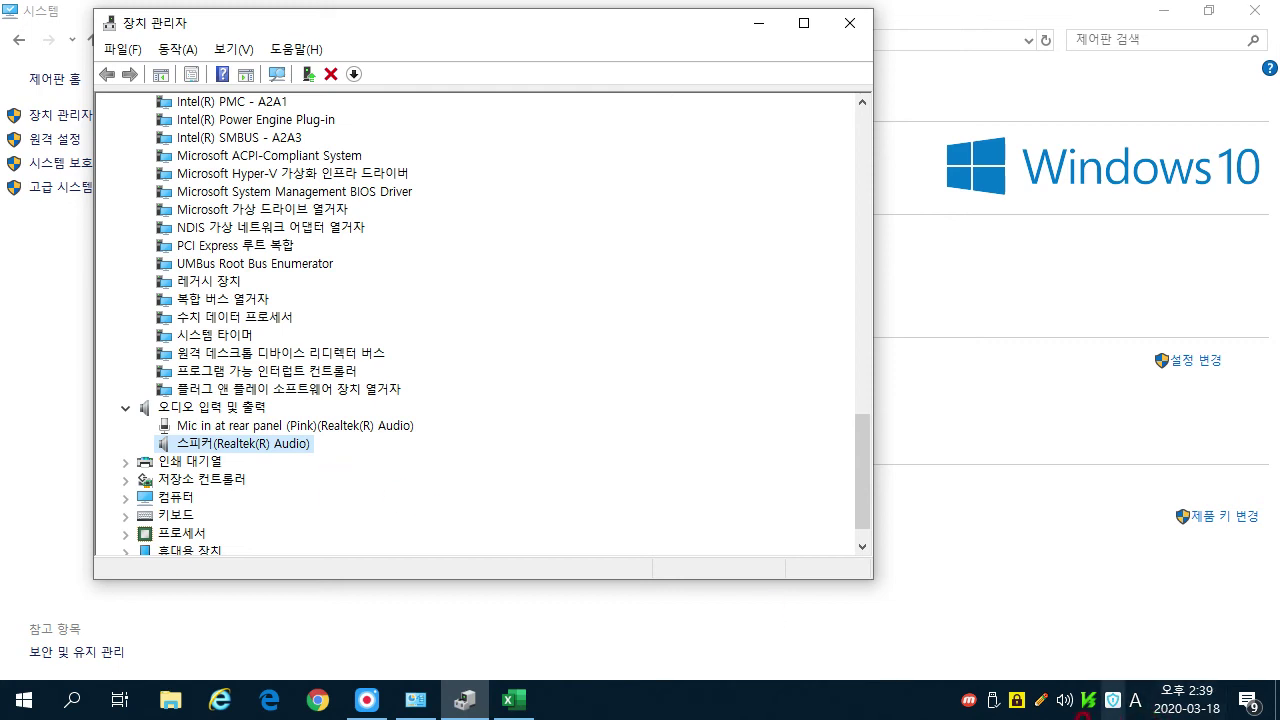
Expand the 인쇄 대기열, 컴퓨터 and 키보드 categories to show their devices
double_click(181, 463)
double_click(172, 464)
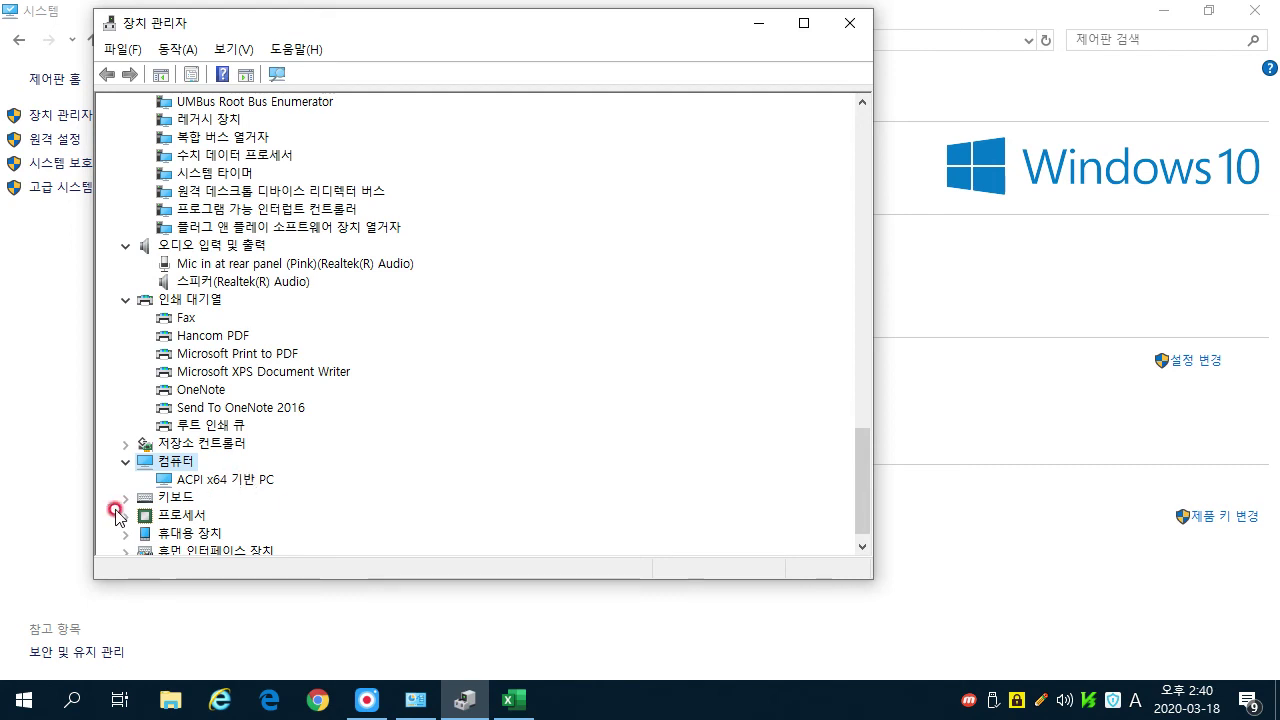
double_click(177, 497)
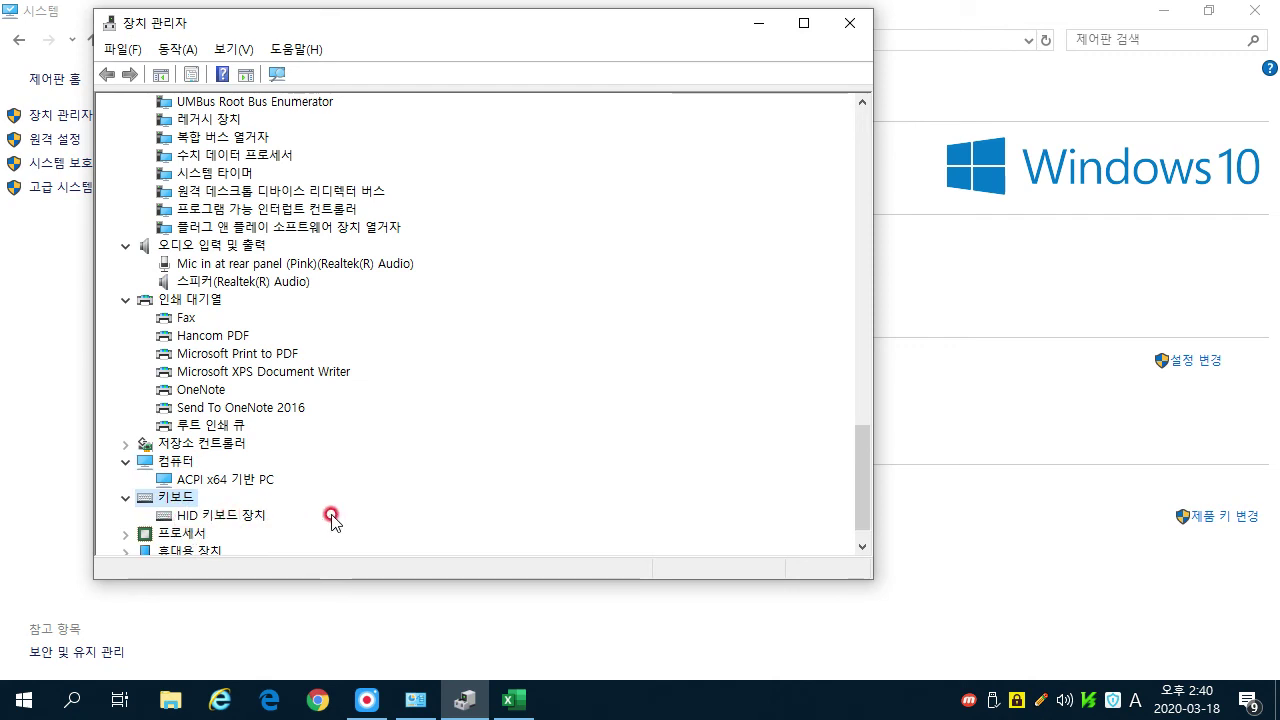
Expand the 프로세서, 휴대용 장치 and 휴먼 인터페이스 장치 categories at the end of the device list
scroll(332, 516, "down", 1)
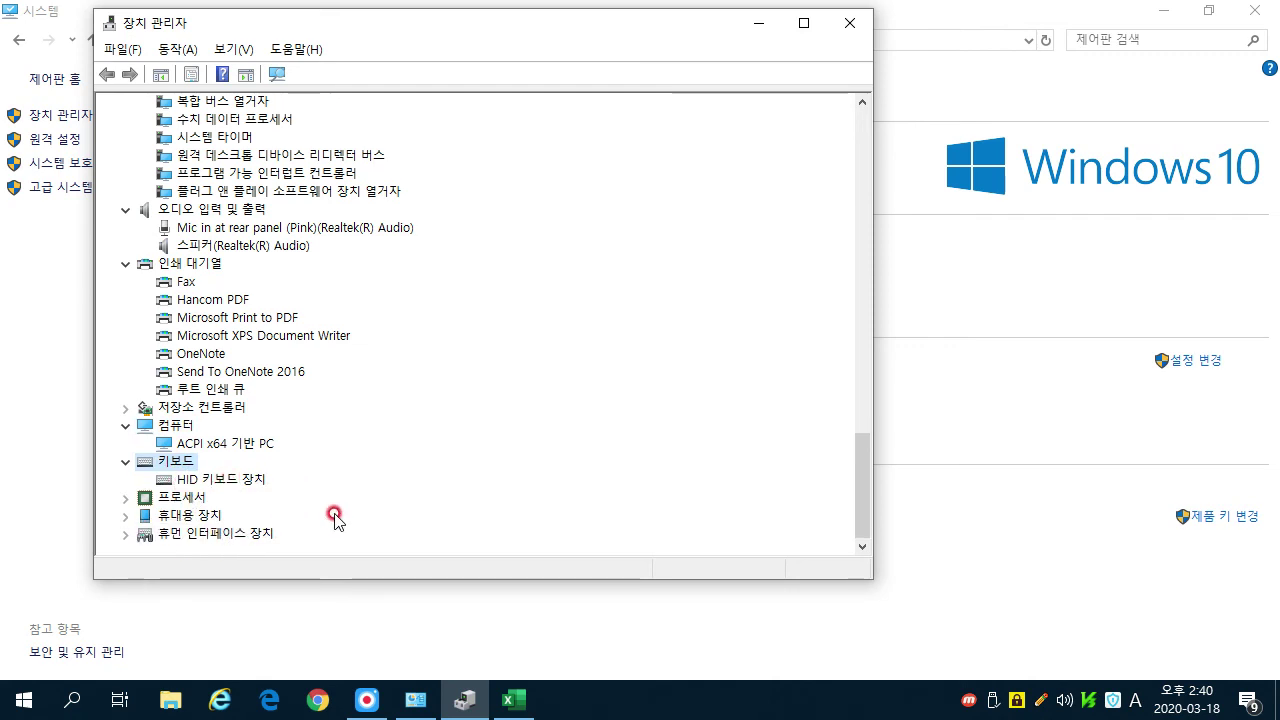
double_click(168, 498)
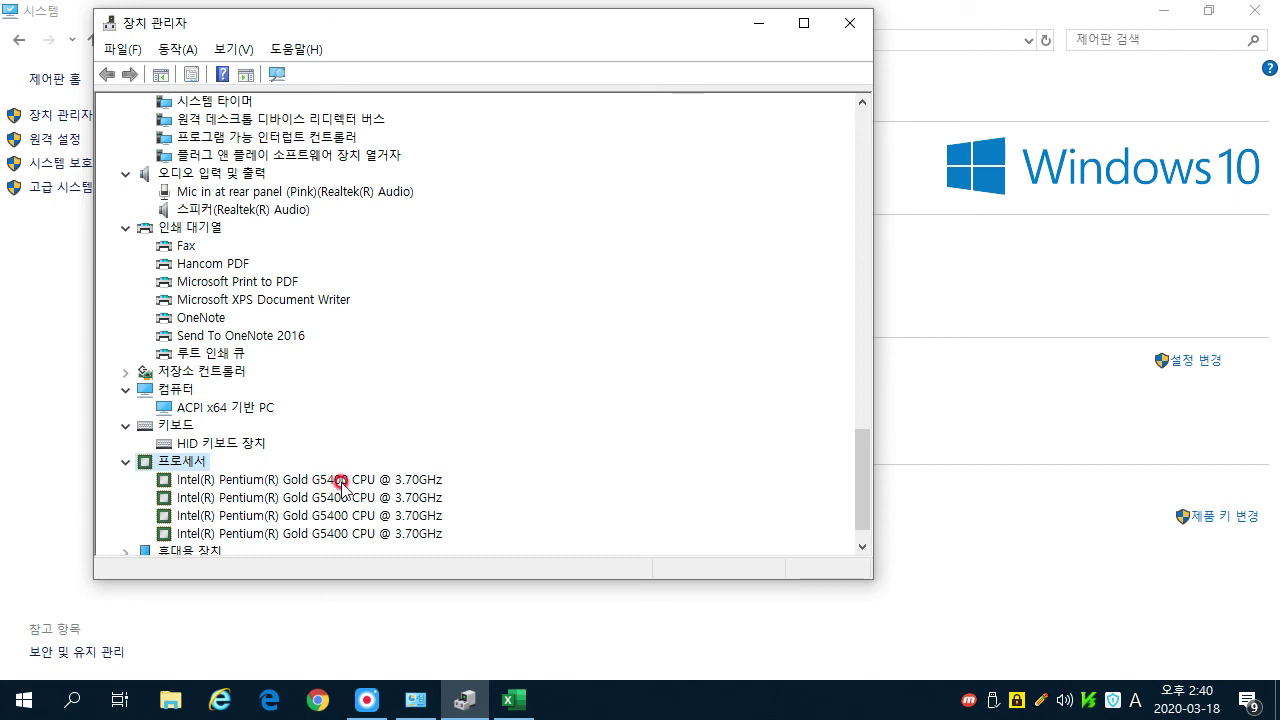
scroll(200, 518, "down", 1)
double_click(200, 518)
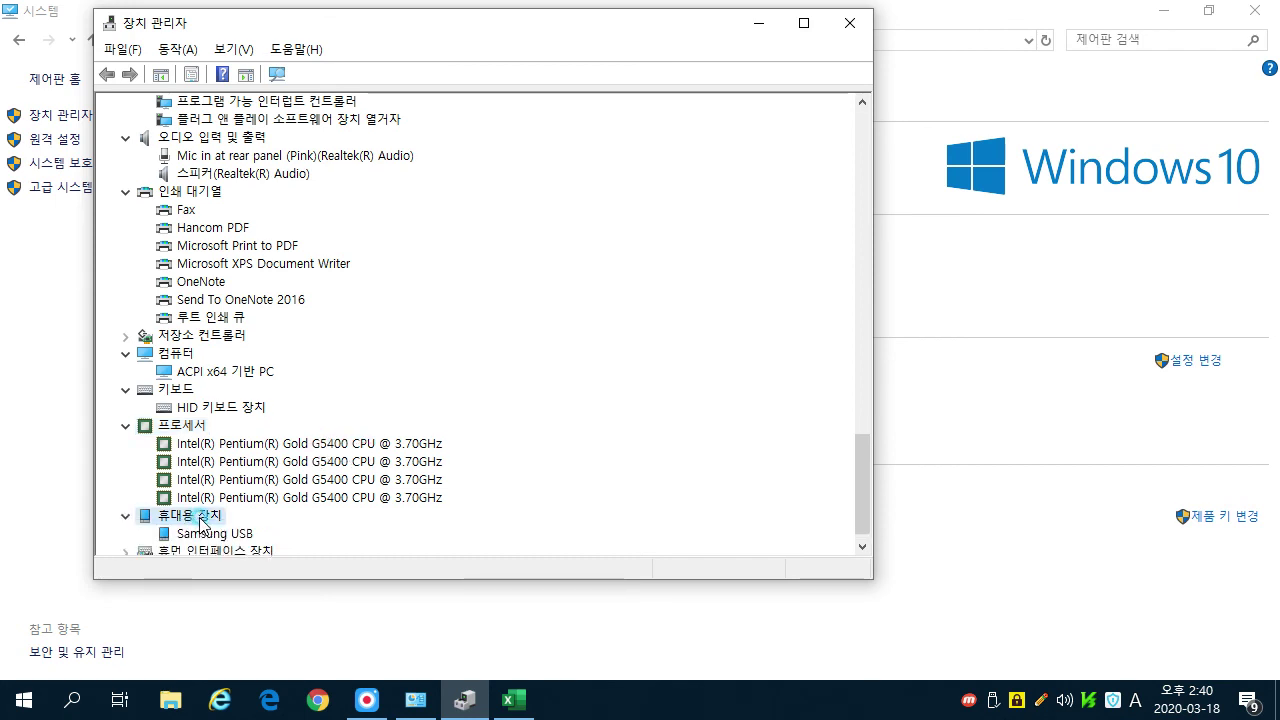
scroll(337, 517, "down", 1)
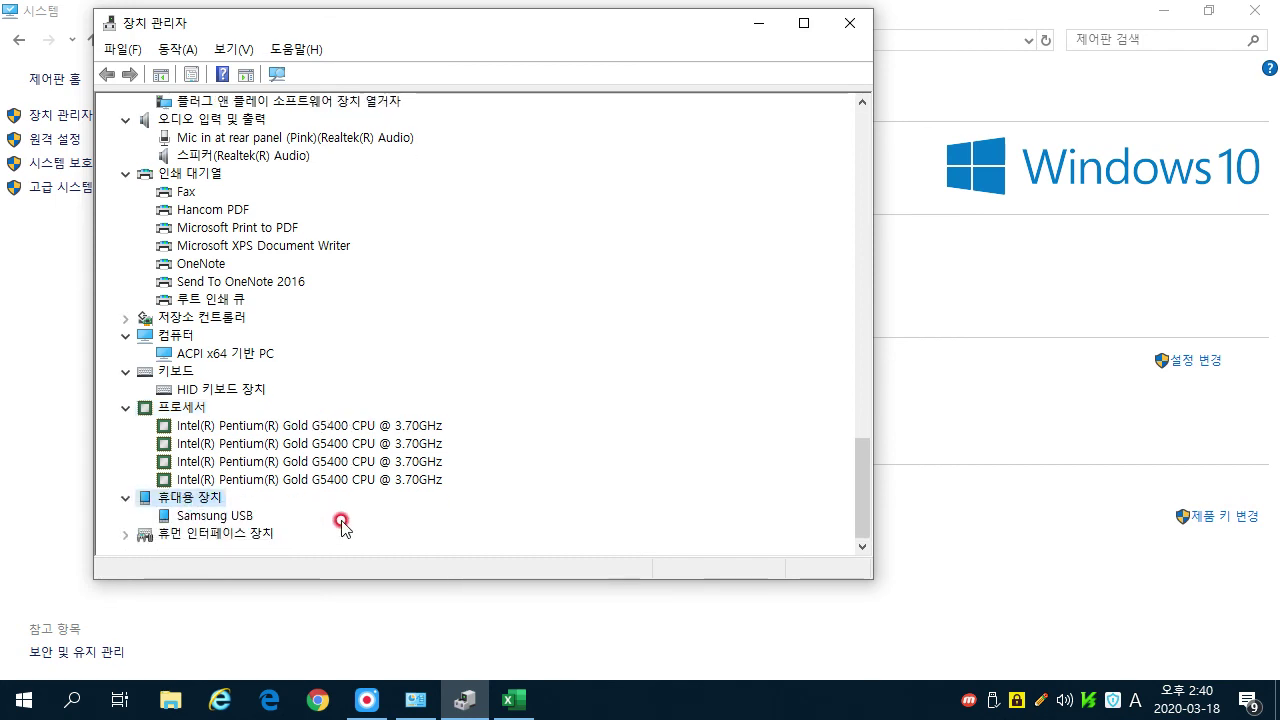
double_click(212, 534)
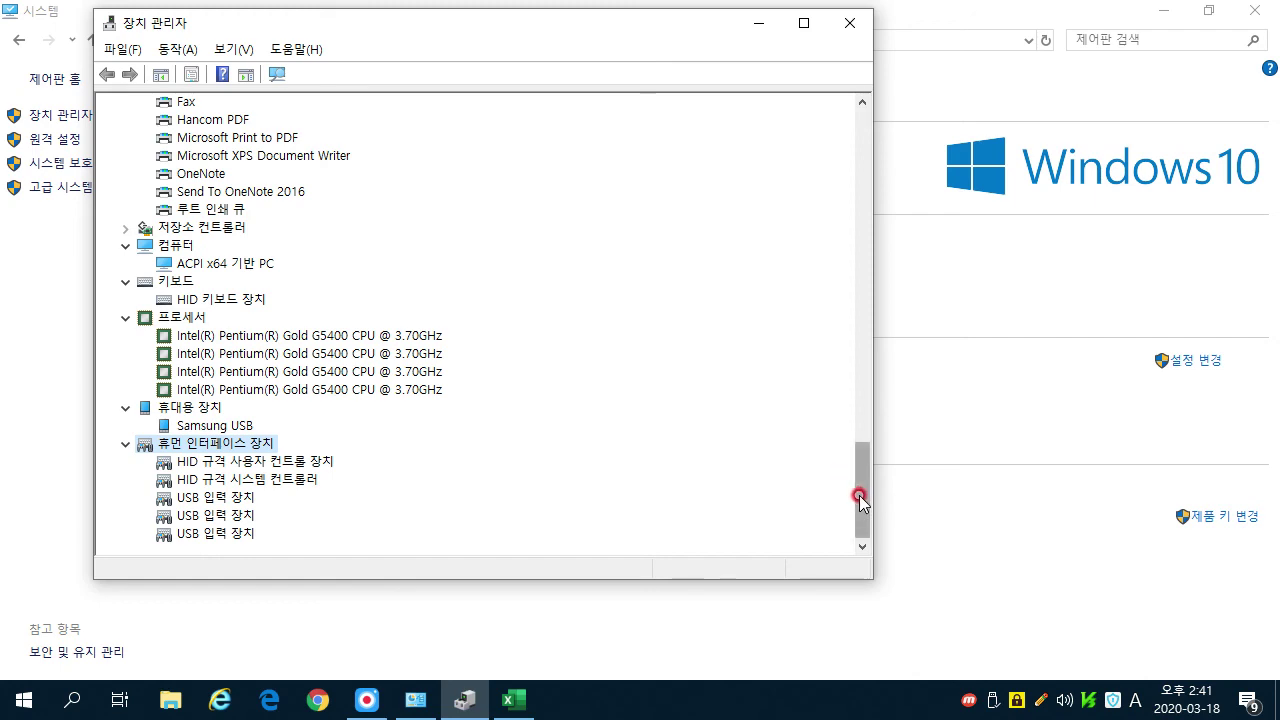
Close Device Manager, go up from the System page to 모든 제어판 항목, and open 장치 및 프린터
left_click_drag(860, 500, 867, 131)
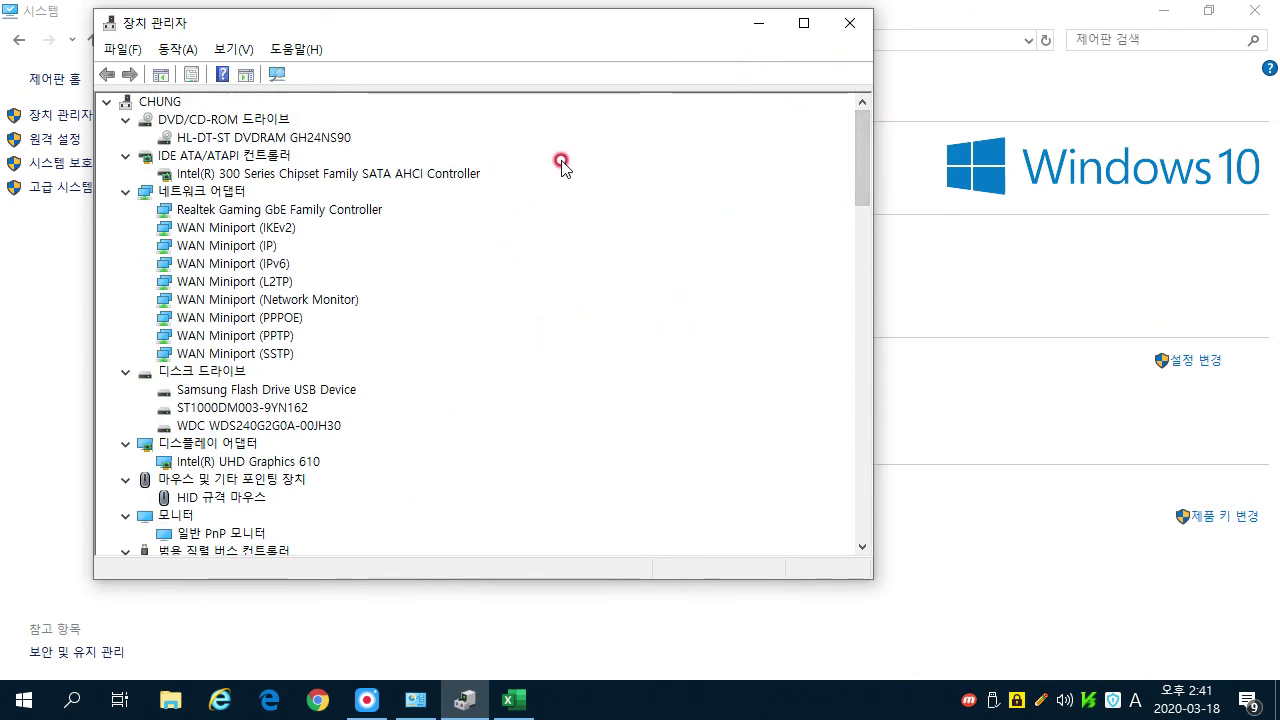
left_click(850, 22)
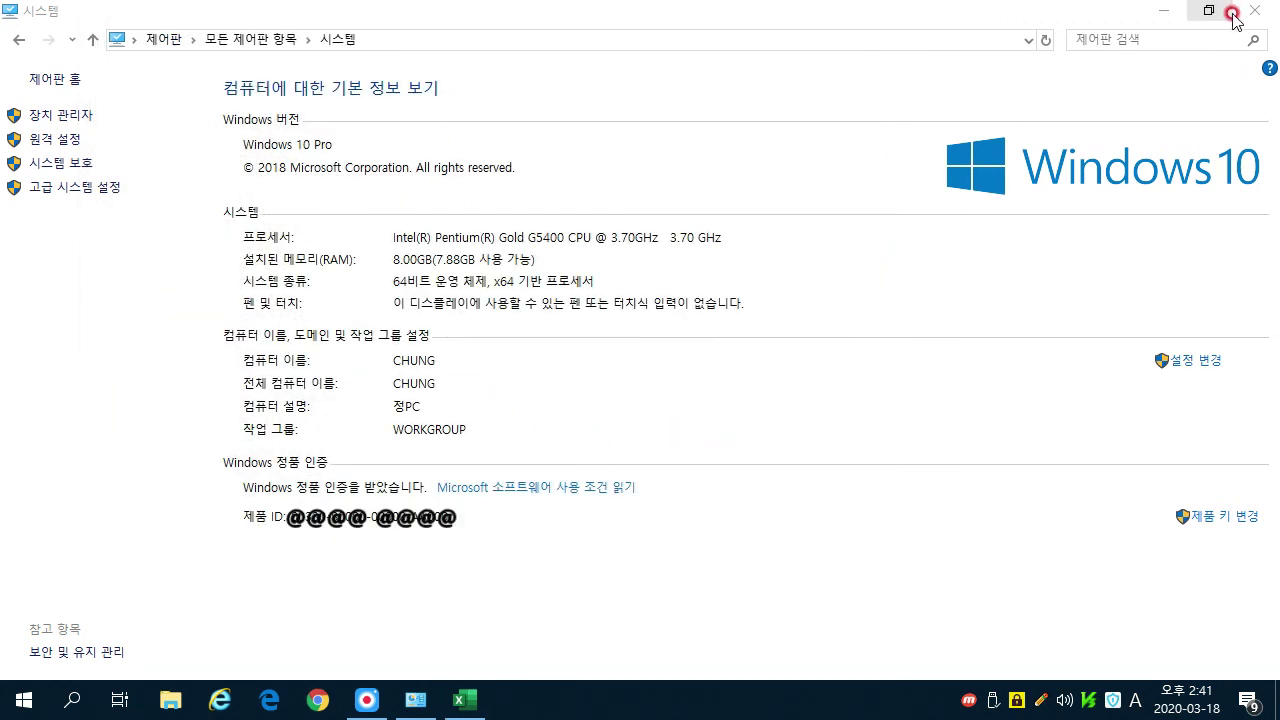
left_click(92, 39)
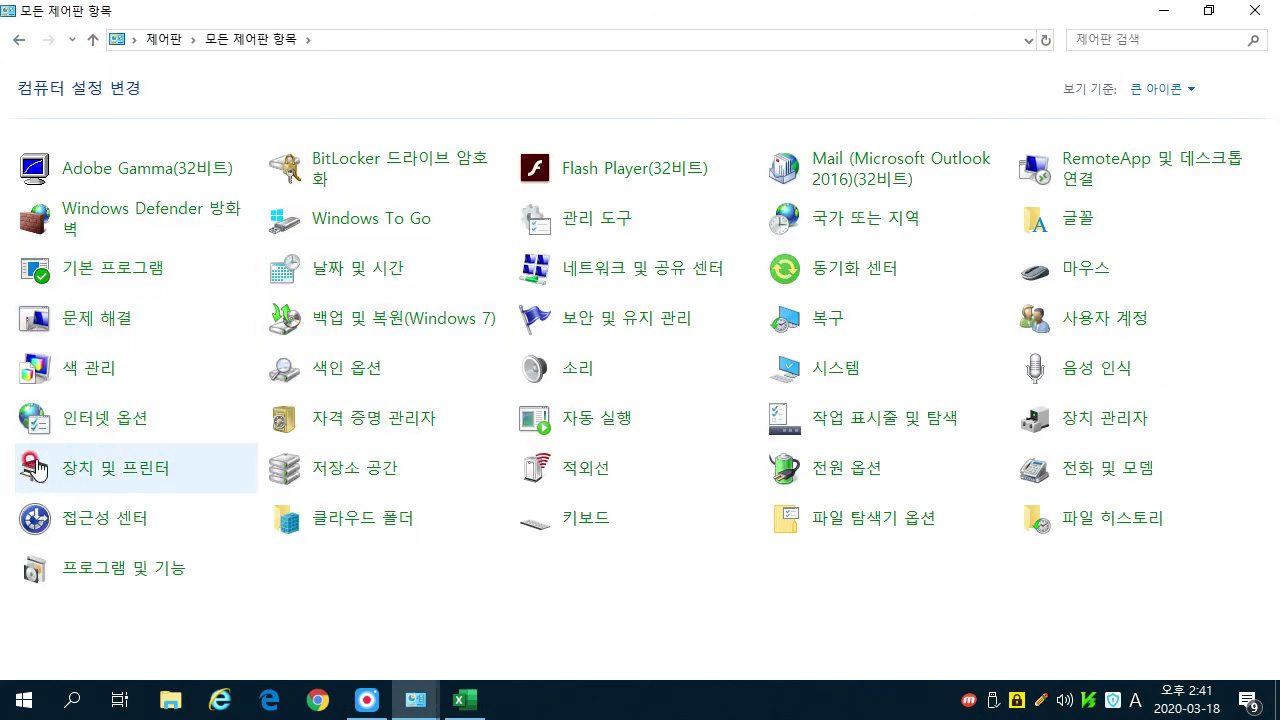
left_click(120, 476)
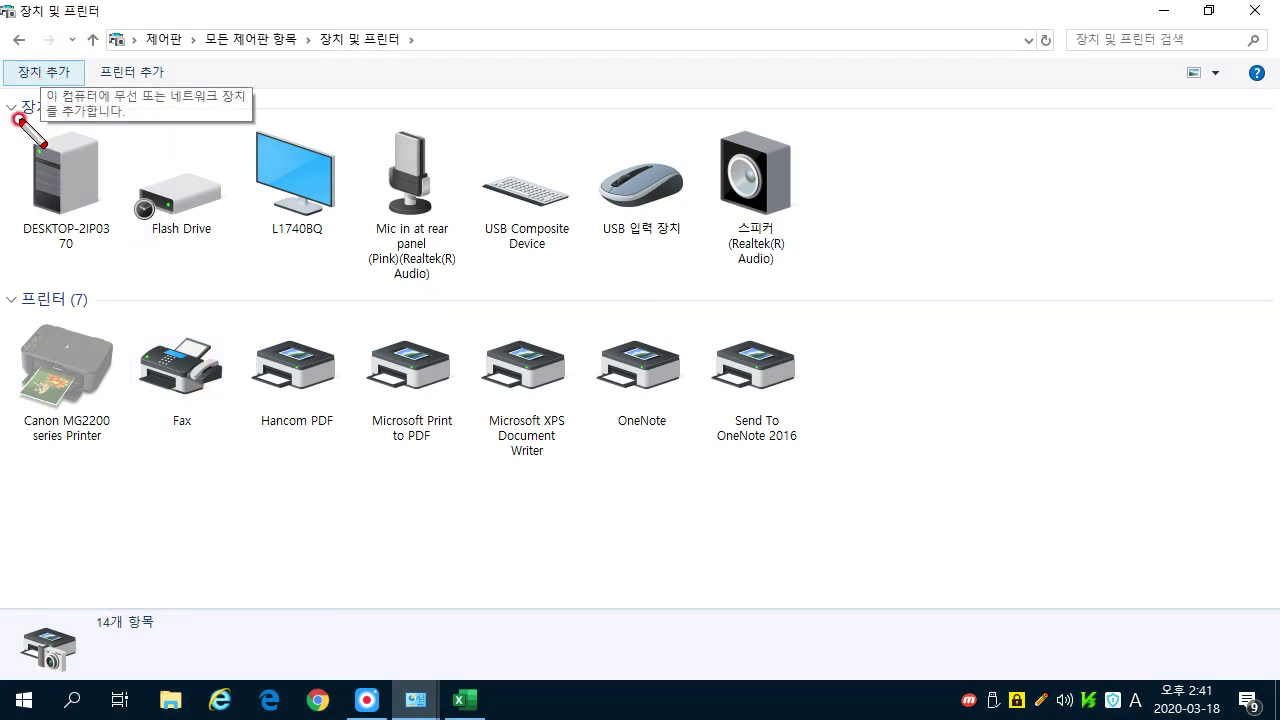
Box the whole 장치 group in red and clear the marking
mouse_move(6, 100)
left_mouse_down()
mouse_move(40, 243)
mouse_move(80, 286)
mouse_move(842, 307)
left_mouse_up()
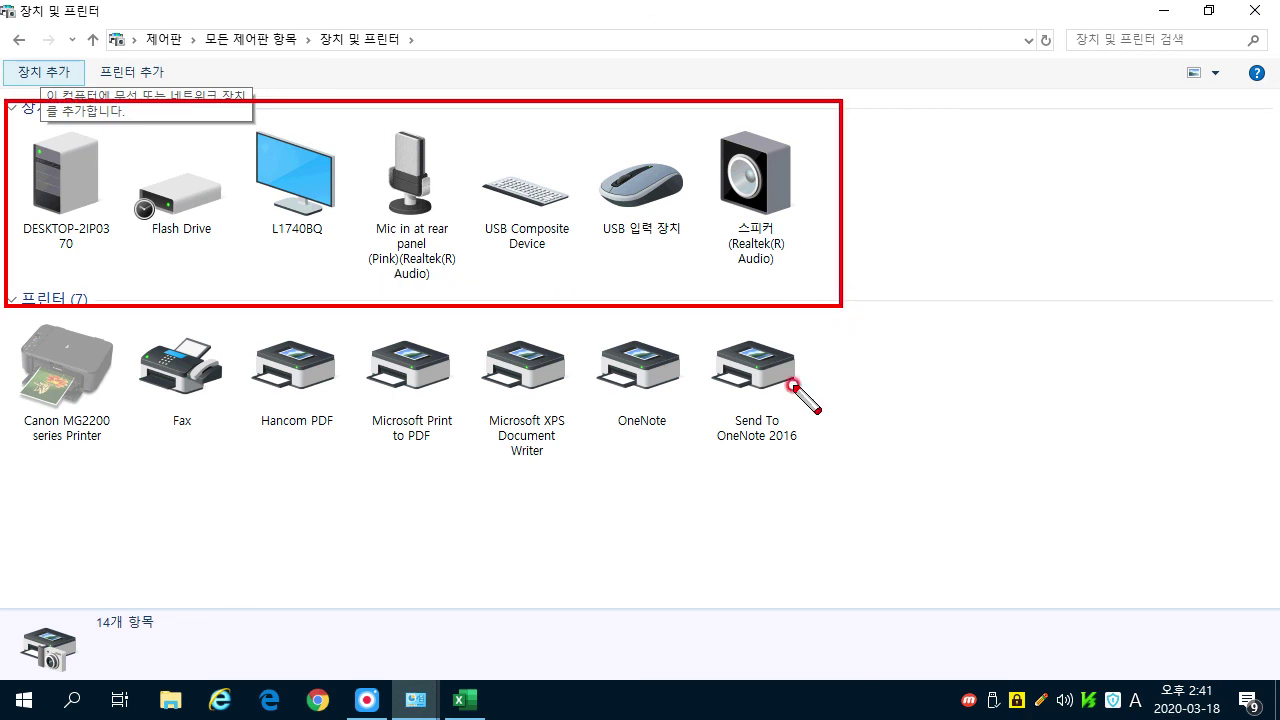
key("Escape")
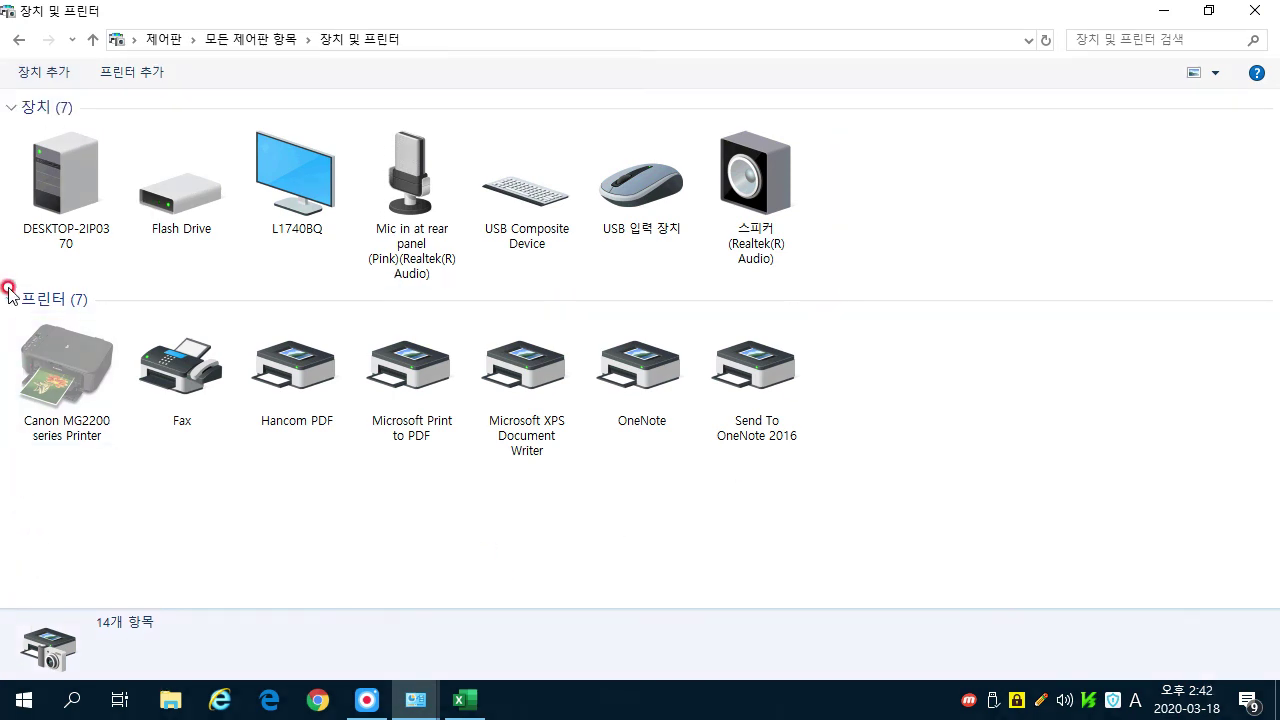
Look over the desktop, flash drive, microphone and USB Composite Device entries, and return to 모든 제어판 항목
left_click(55, 188)
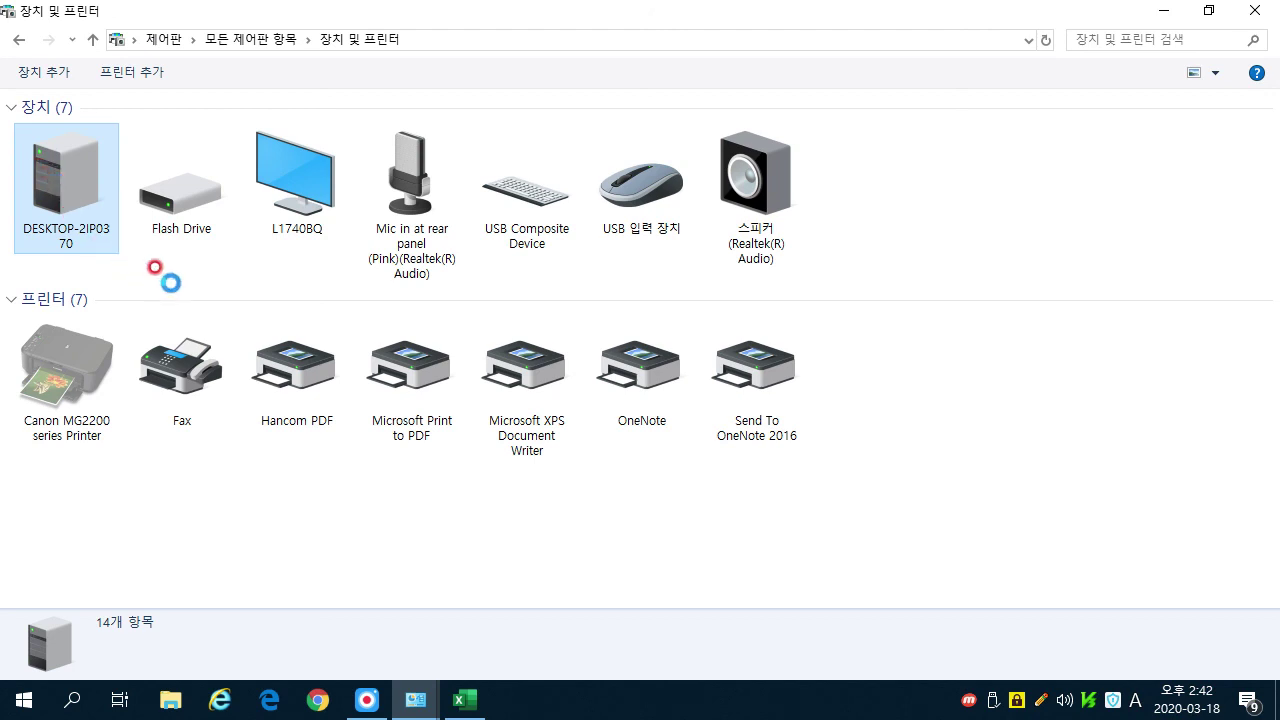
left_click(174, 215)
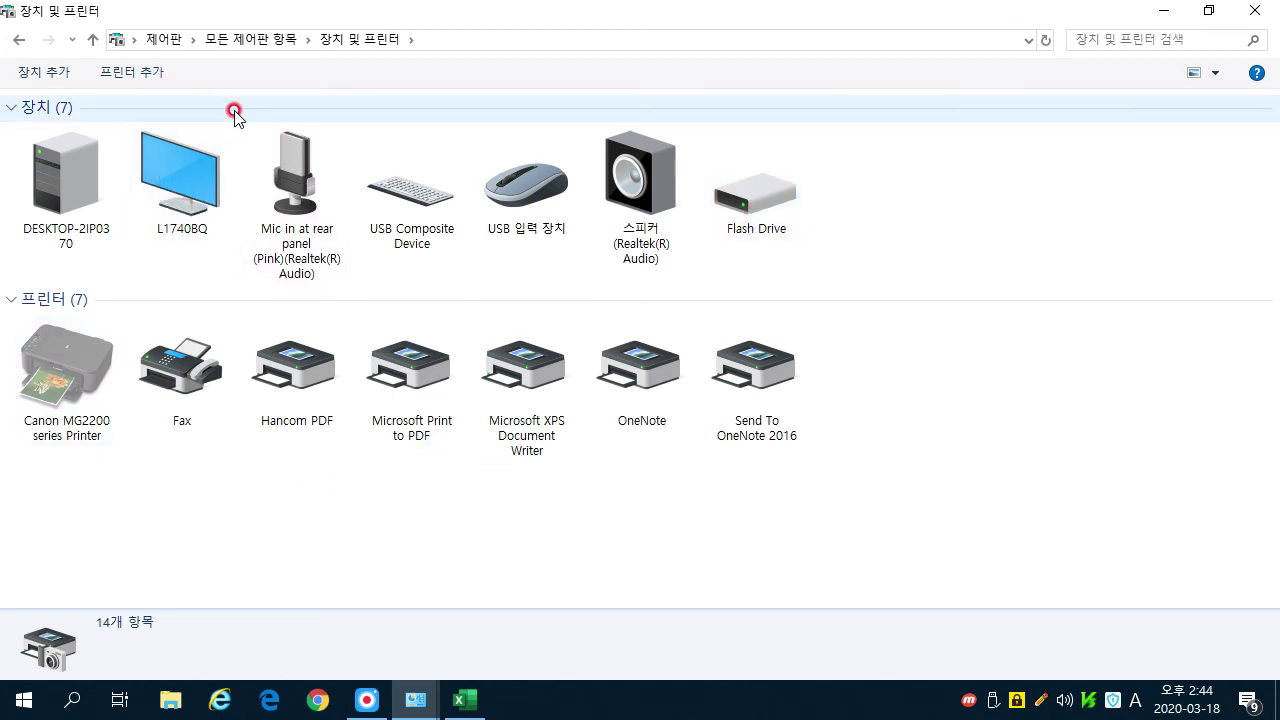
left_click(300, 175)
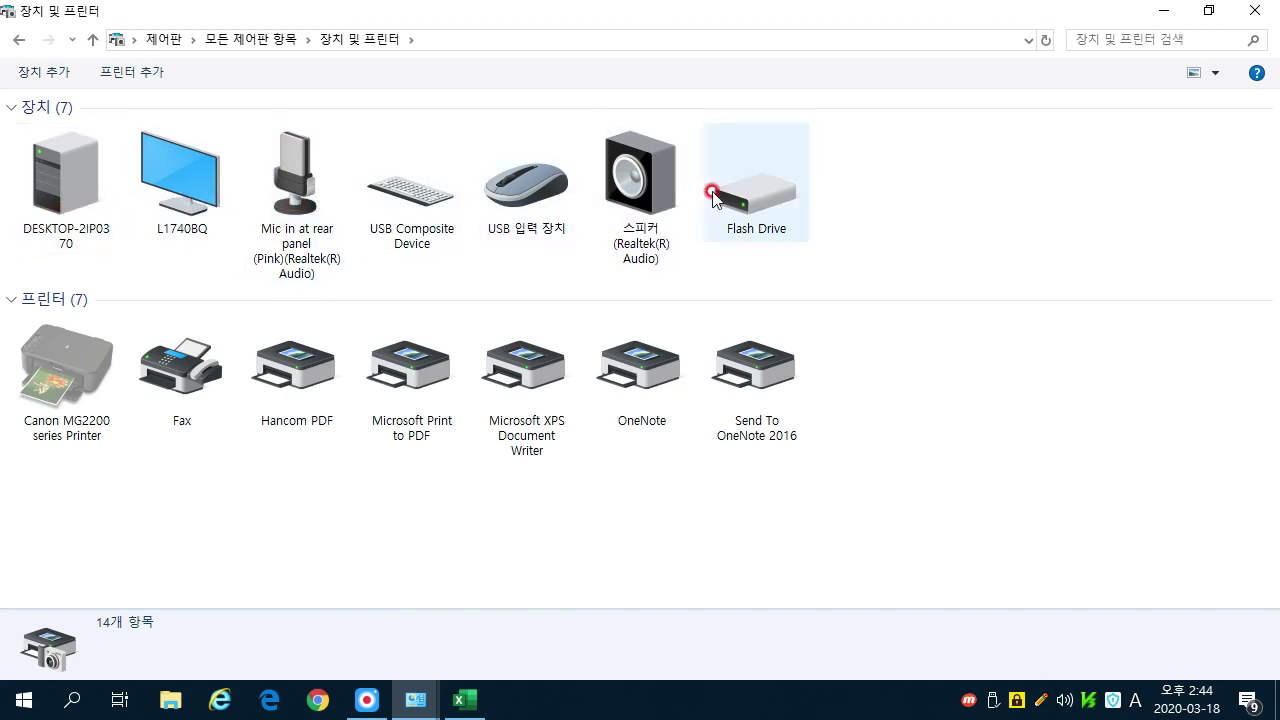
left_click(422, 212)
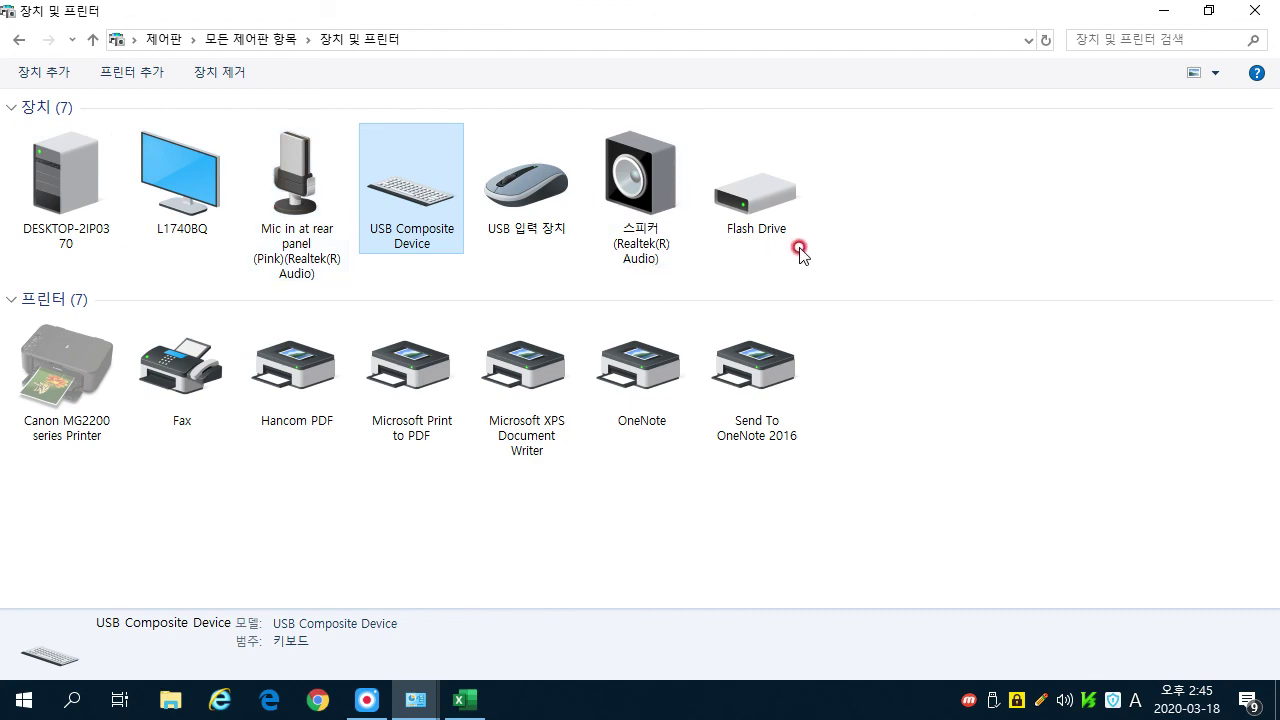
left_click(89, 41)
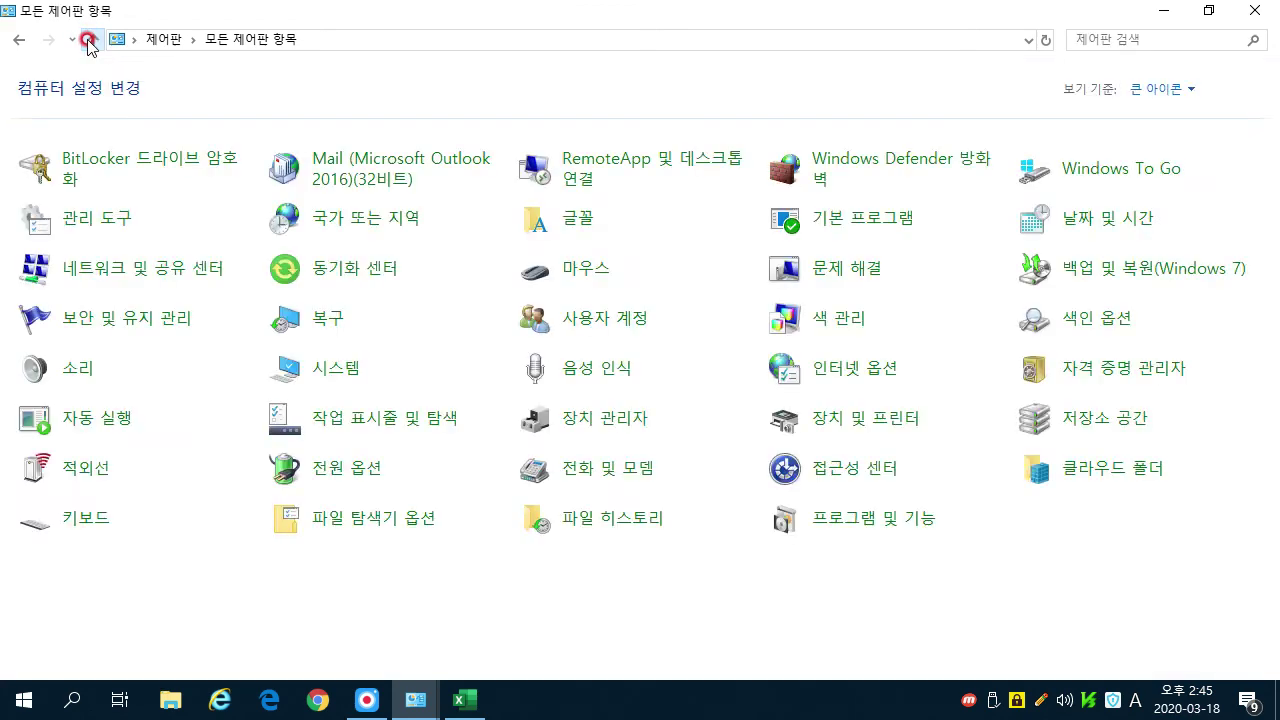